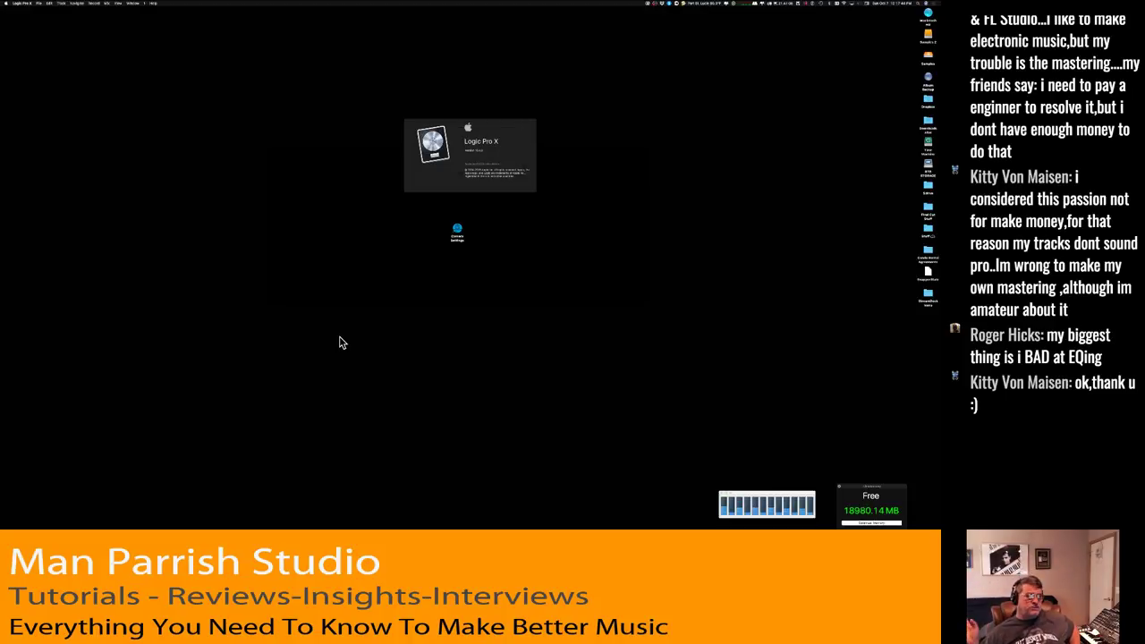
Create a new empty project containing one audio track.
key(super+n)
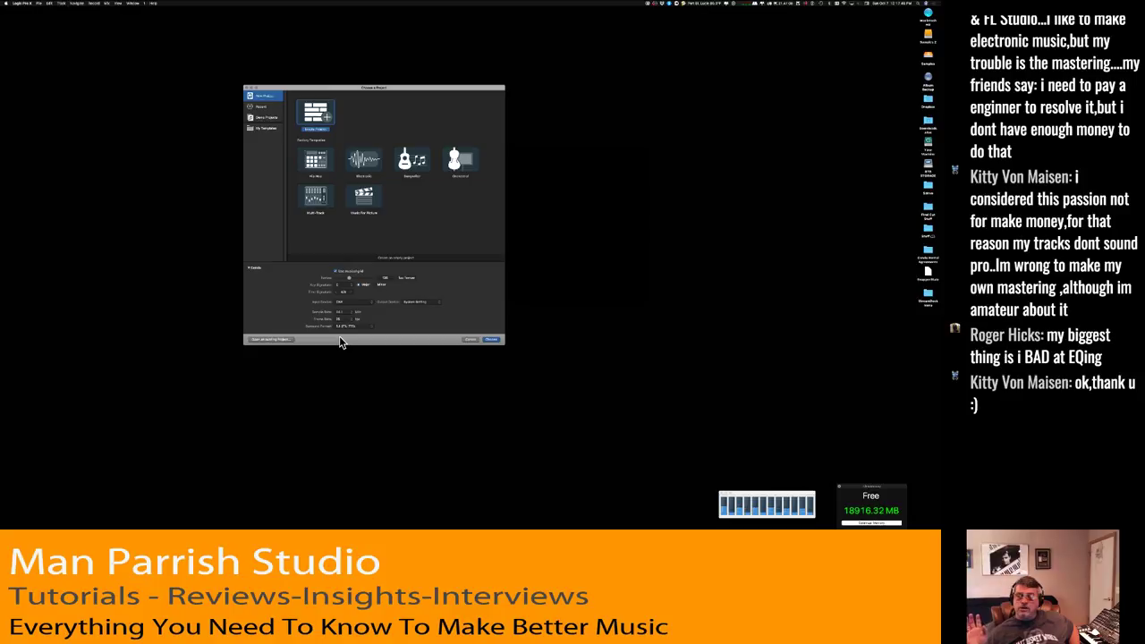
click(494, 341)
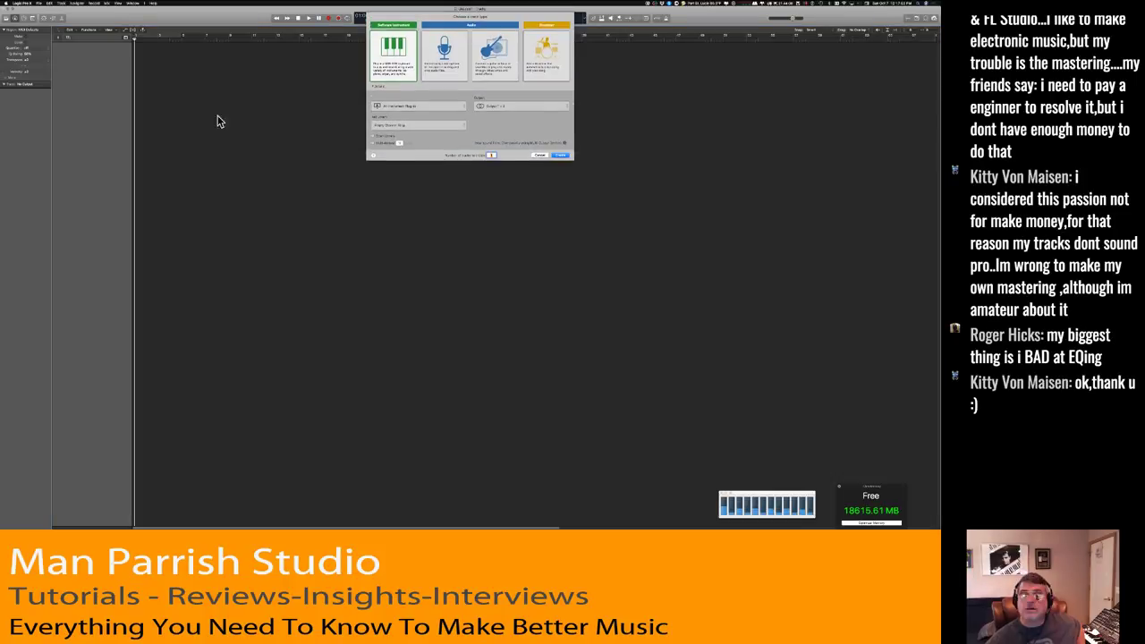
click(443, 76)
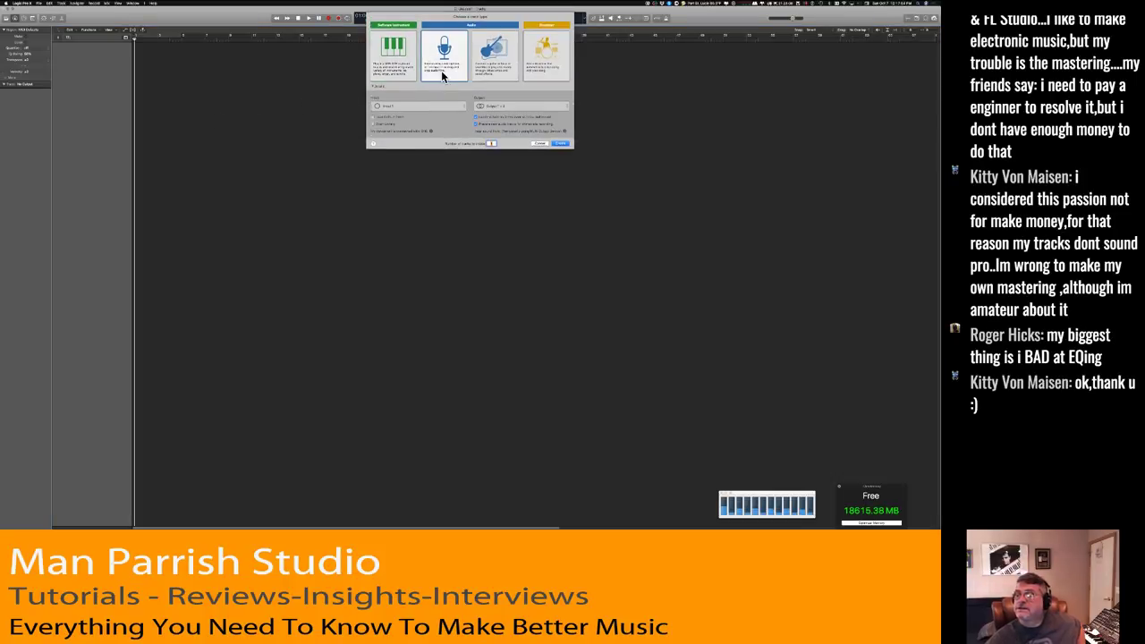
click(560, 144)
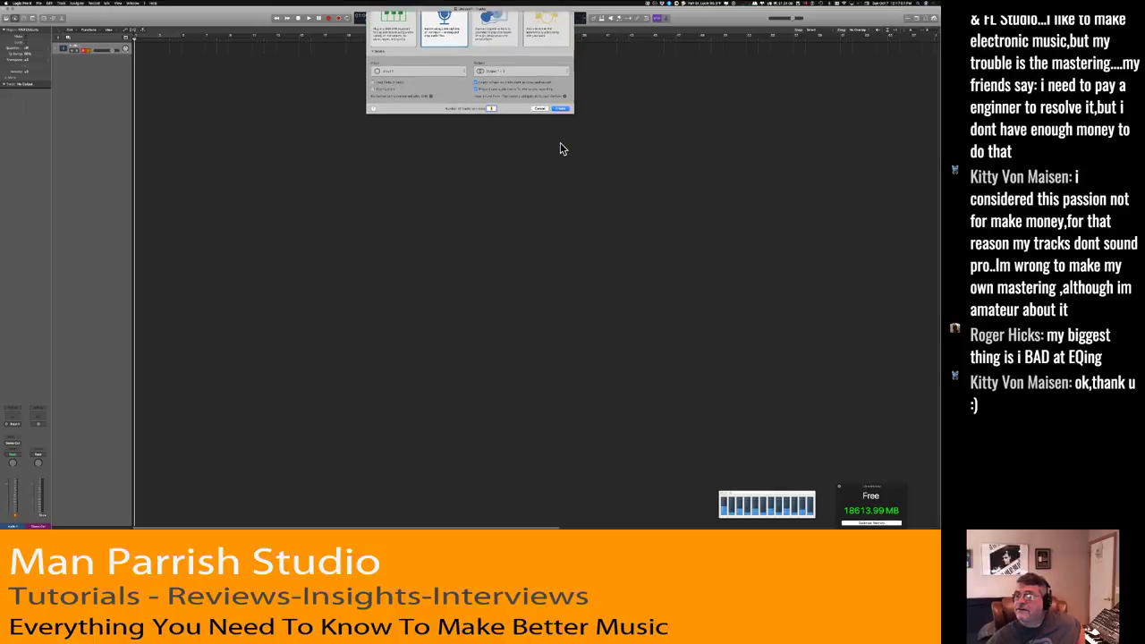
Open the loop browser, filter it by the Beats instrument category, and audition the first beat loop with the project playing.
click(925, 19)
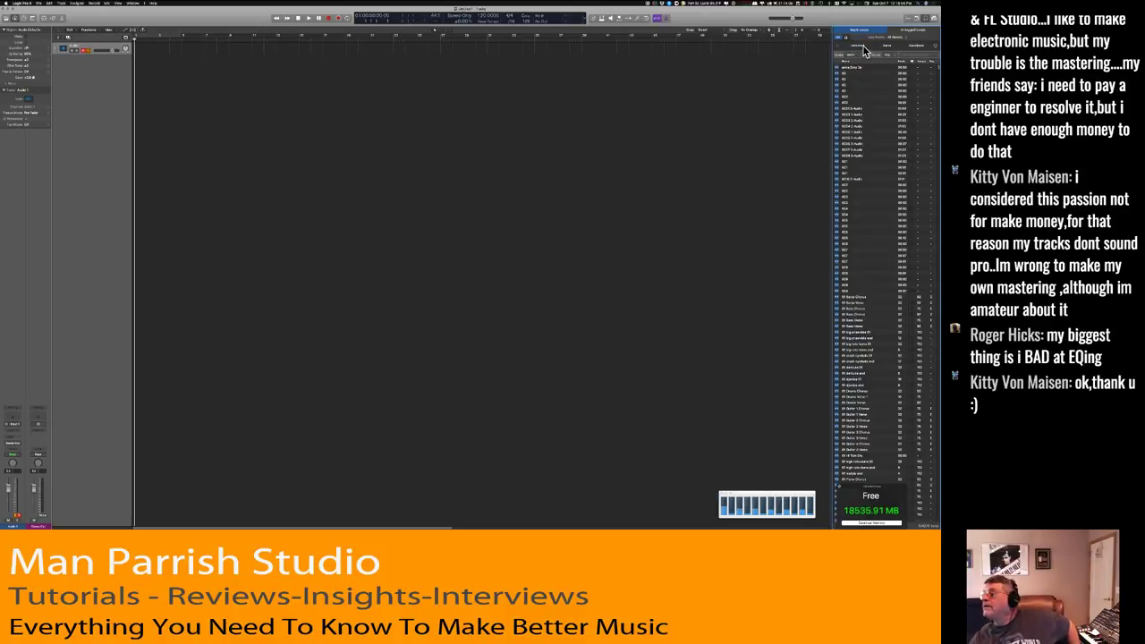
click(864, 52)
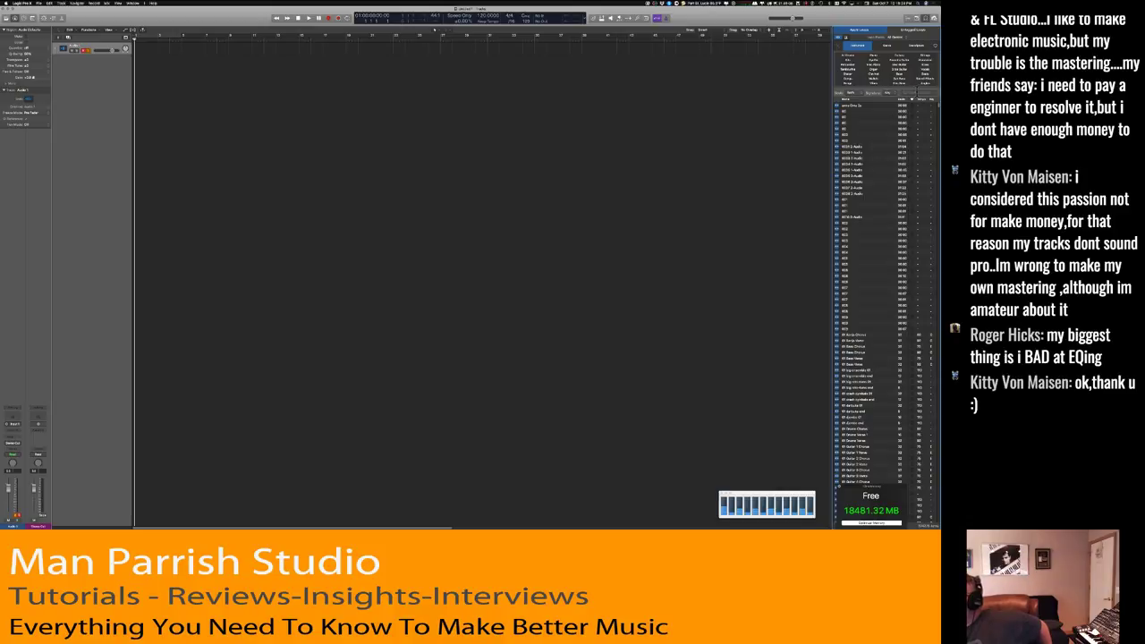
click(925, 75)
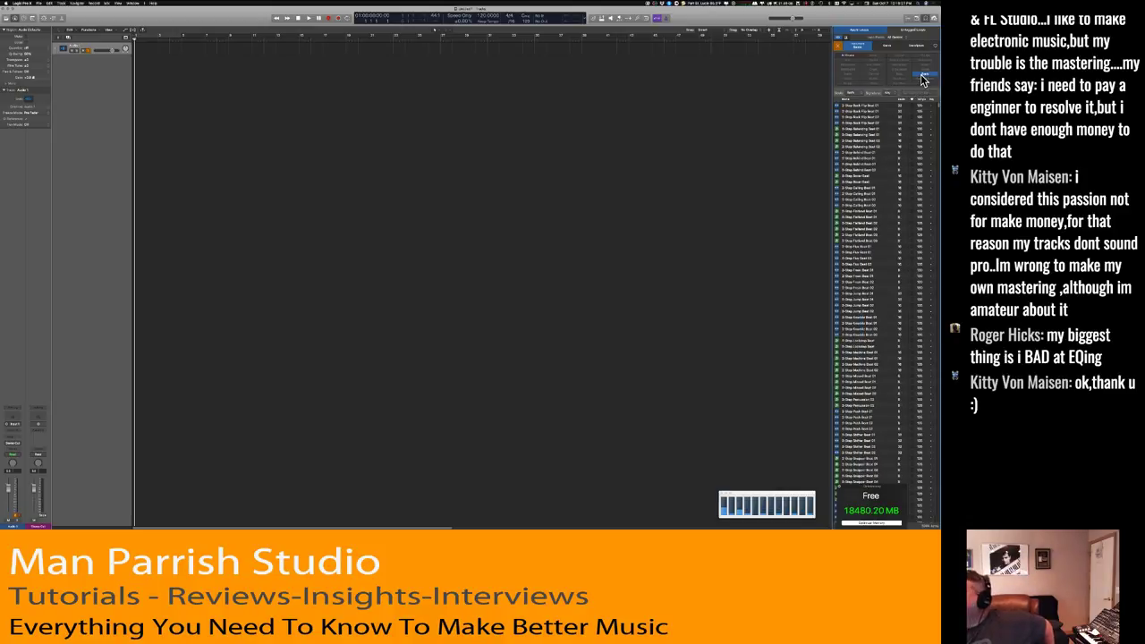
click(876, 107)
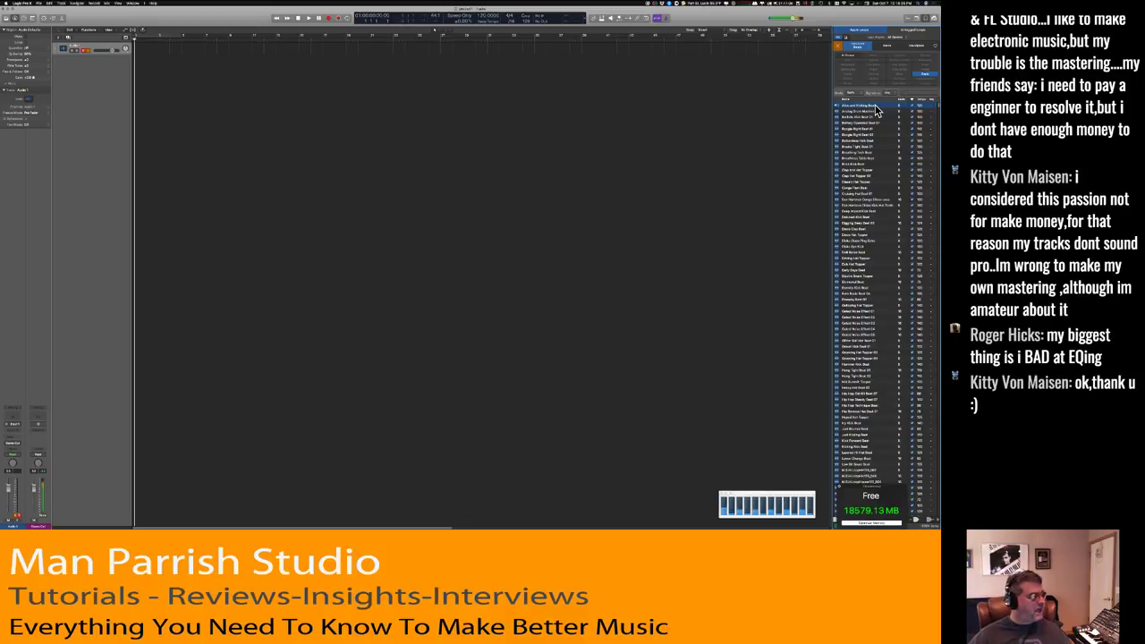
key(space)
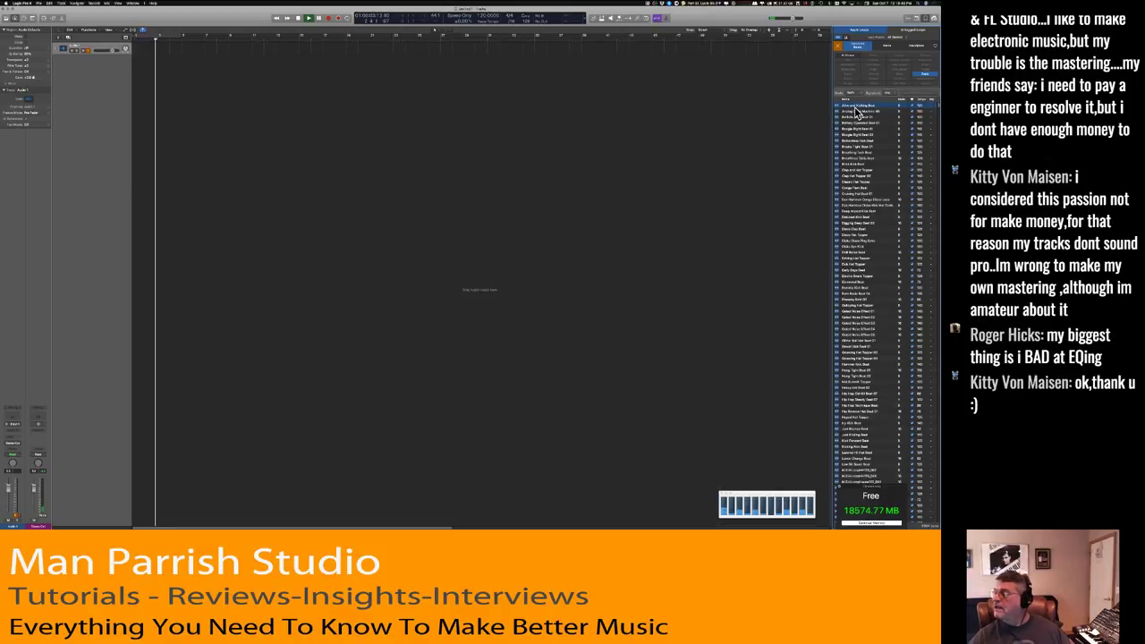
Place the first beat loop at bar 1 of the audio track and turn on cycle playback over it.
drag(856, 108, 143, 45)
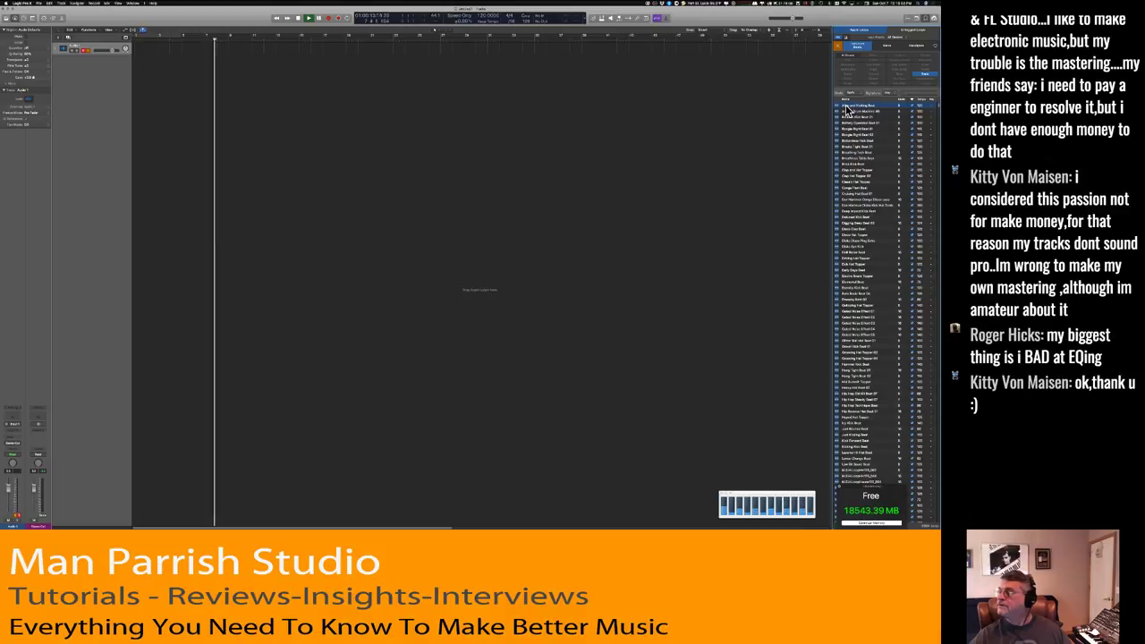
drag(835, 111, 134, 50)
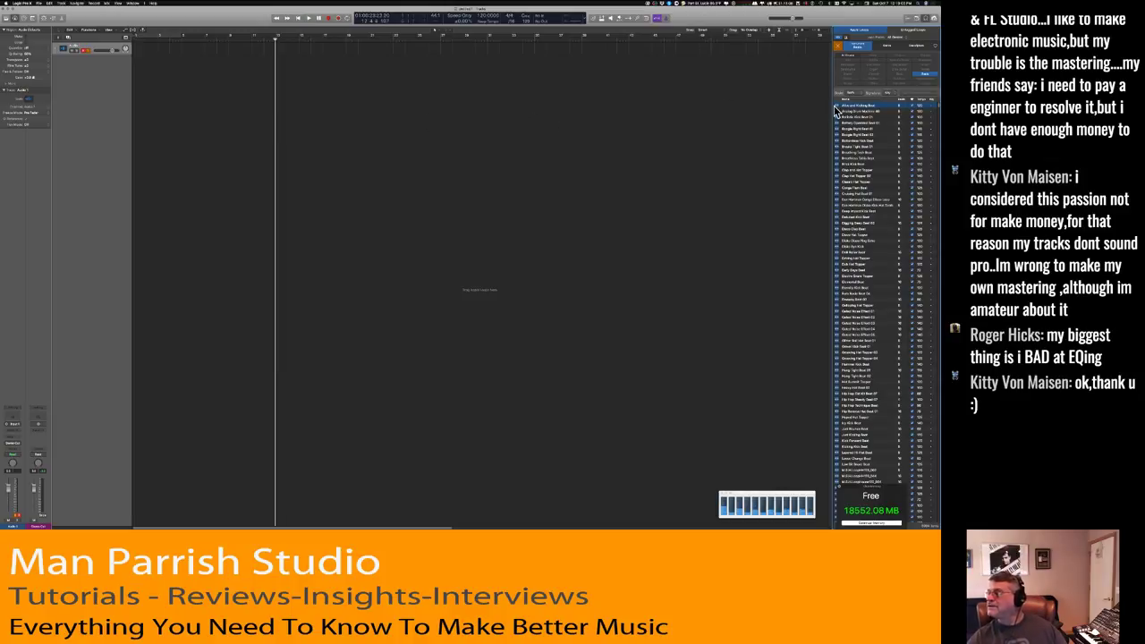
drag(836, 110, 183, 50)
click(179, 36)
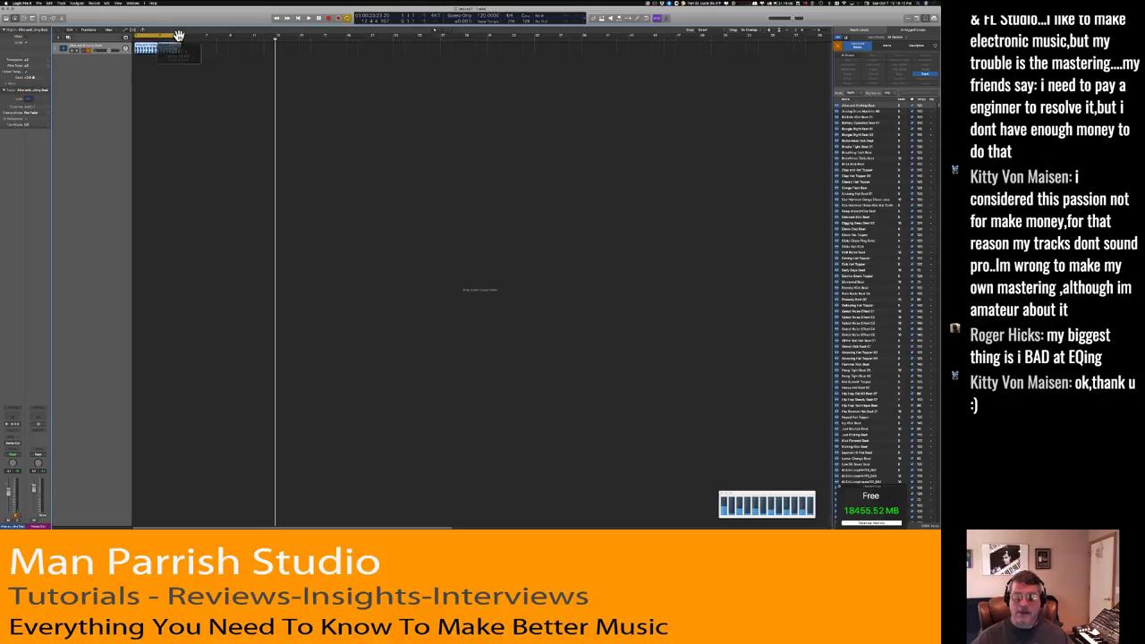
Open the mixer in its own window, enlarge it mid-screen, and hide the Master channel strip.
key(space)
key(super+2)
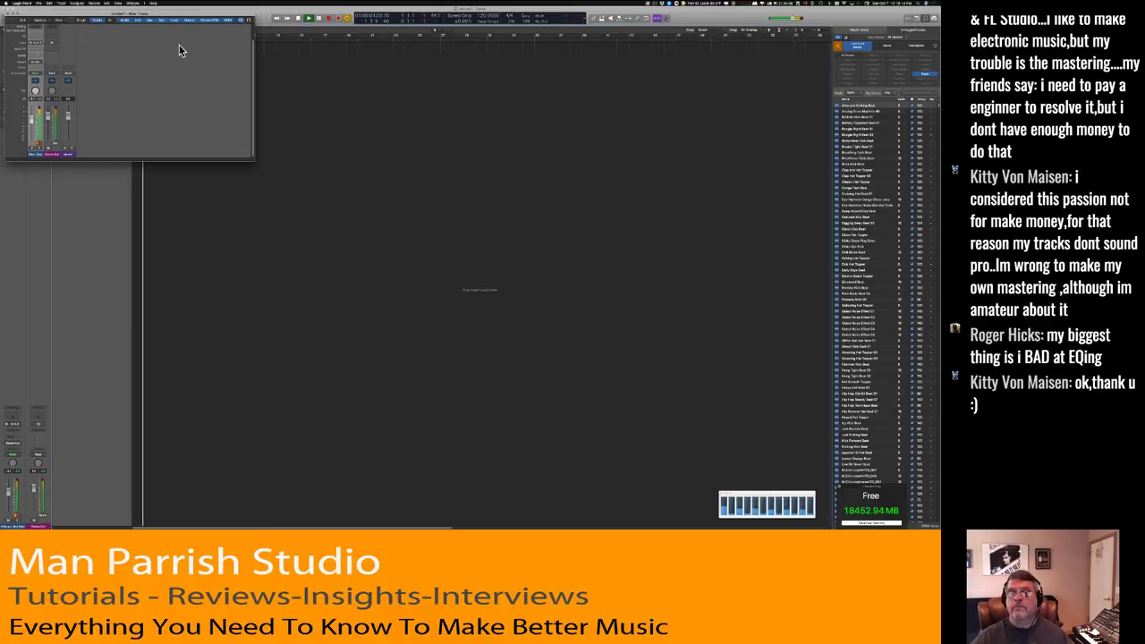
drag(163, 14, 402, 142)
click(460, 150)
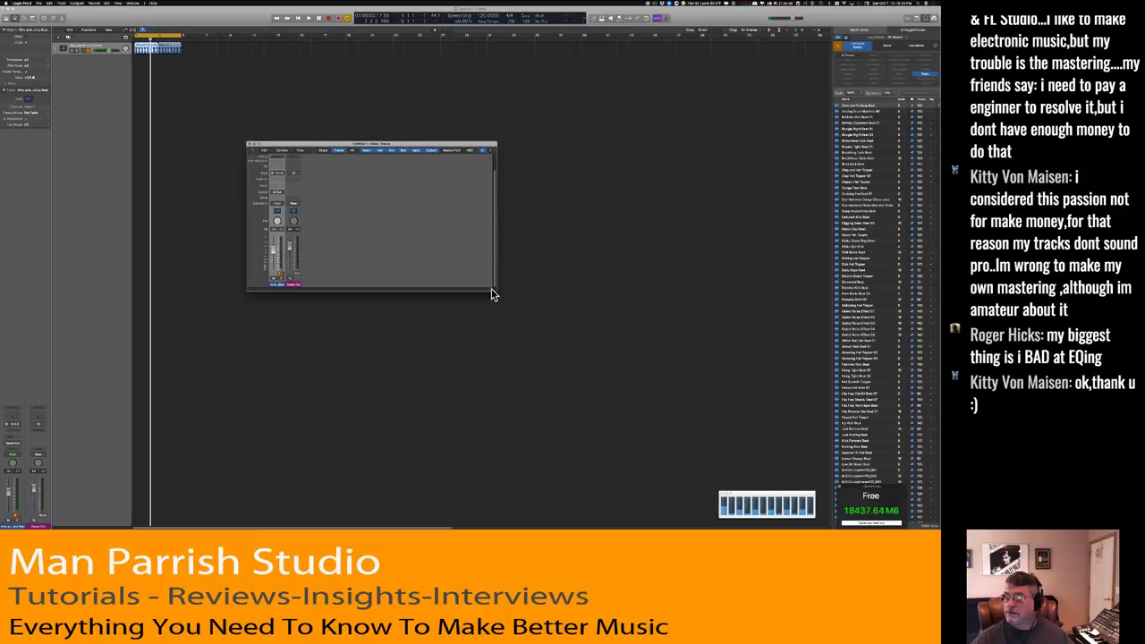
drag(498, 289, 645, 361)
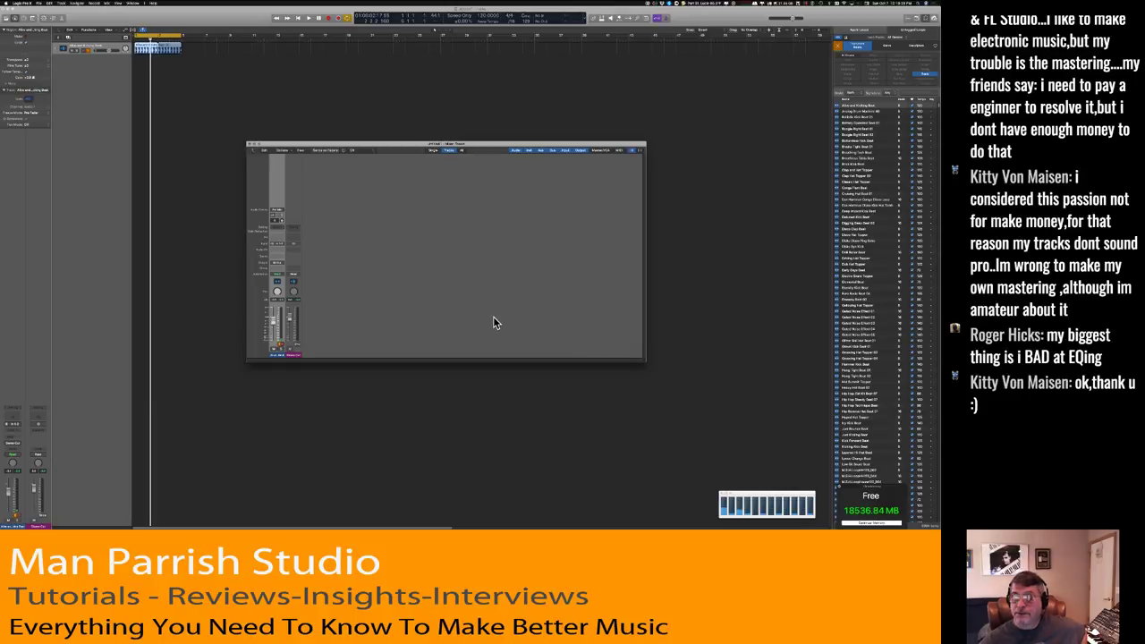
Insert a stereo Multipressor on the Stereo Out channel and place its plug-in window over the mixer.
click(299, 257)
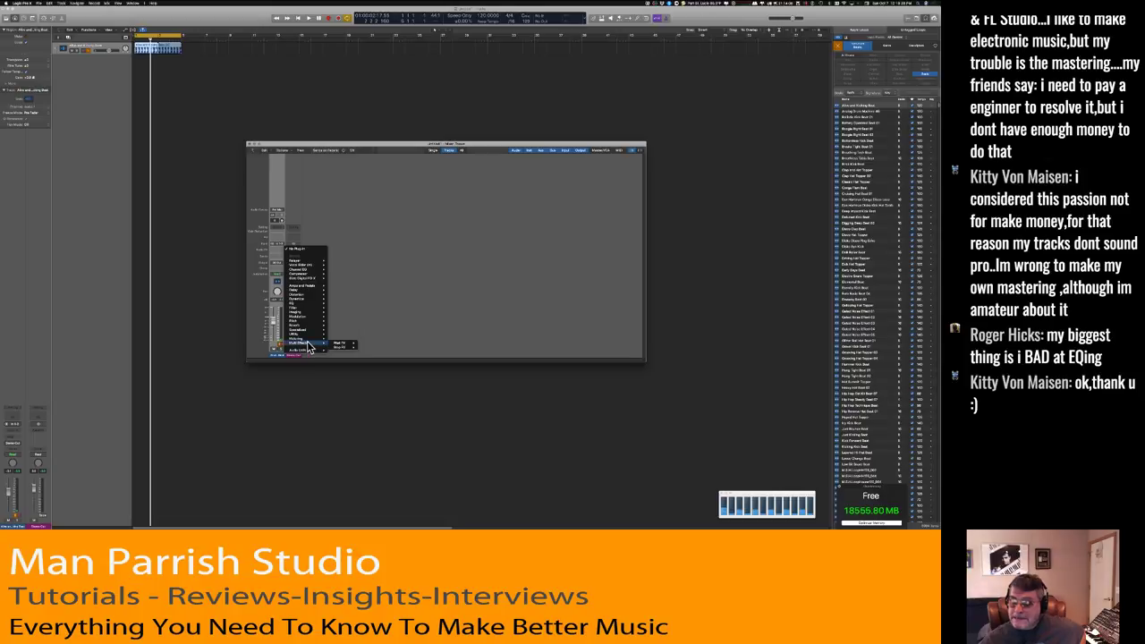
mouse_move(307, 340)
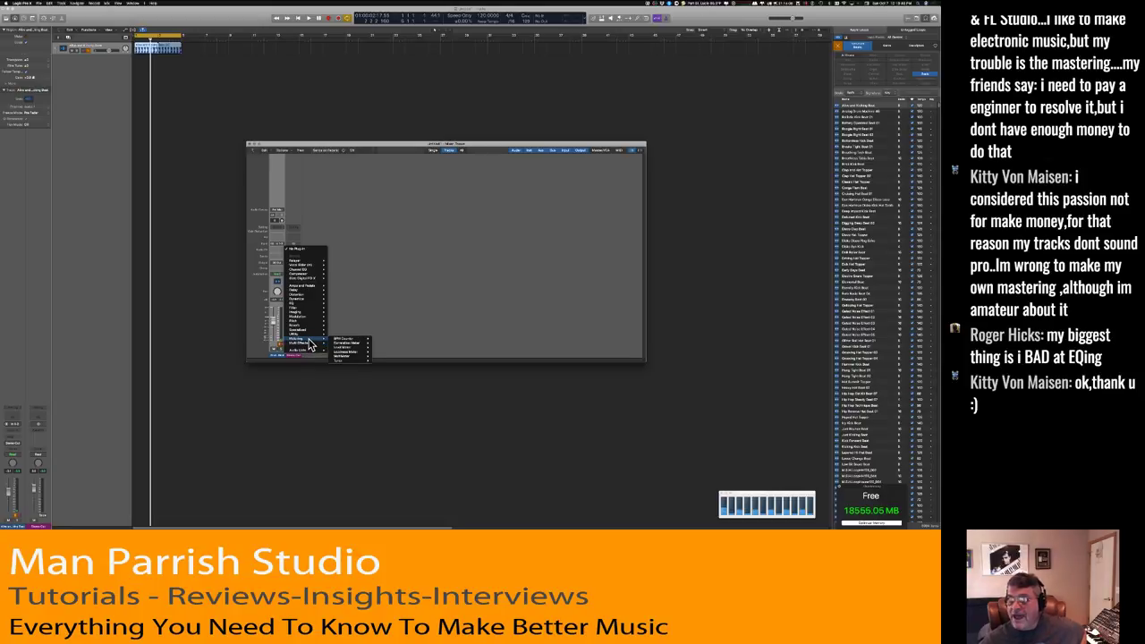
mouse_move(313, 320)
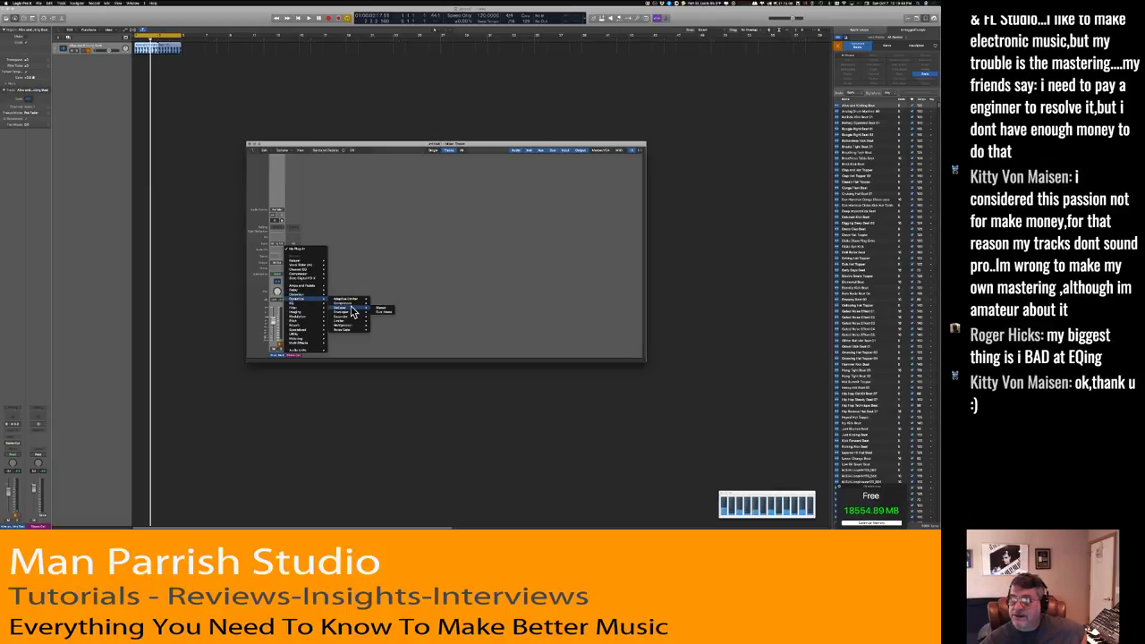
mouse_move(356, 329)
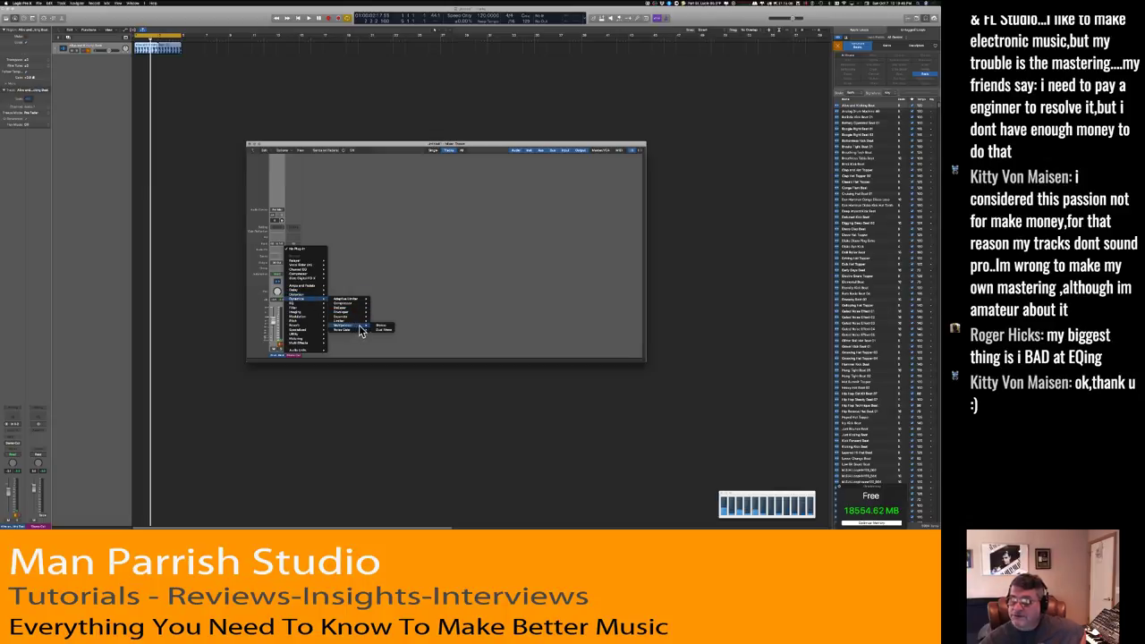
click(383, 327)
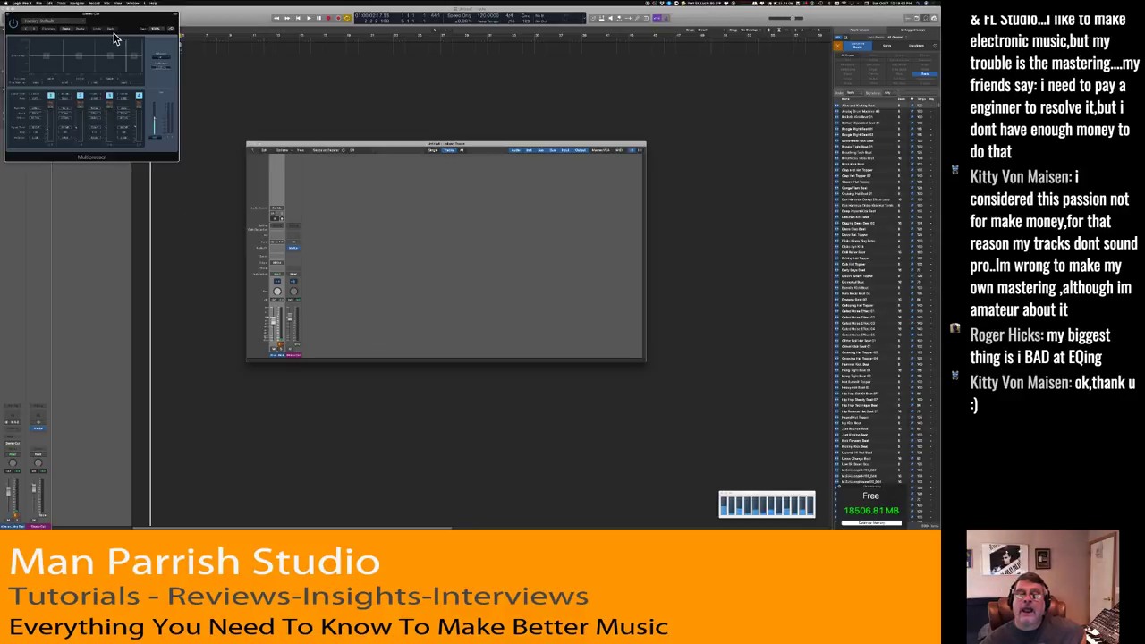
drag(113, 29, 503, 184)
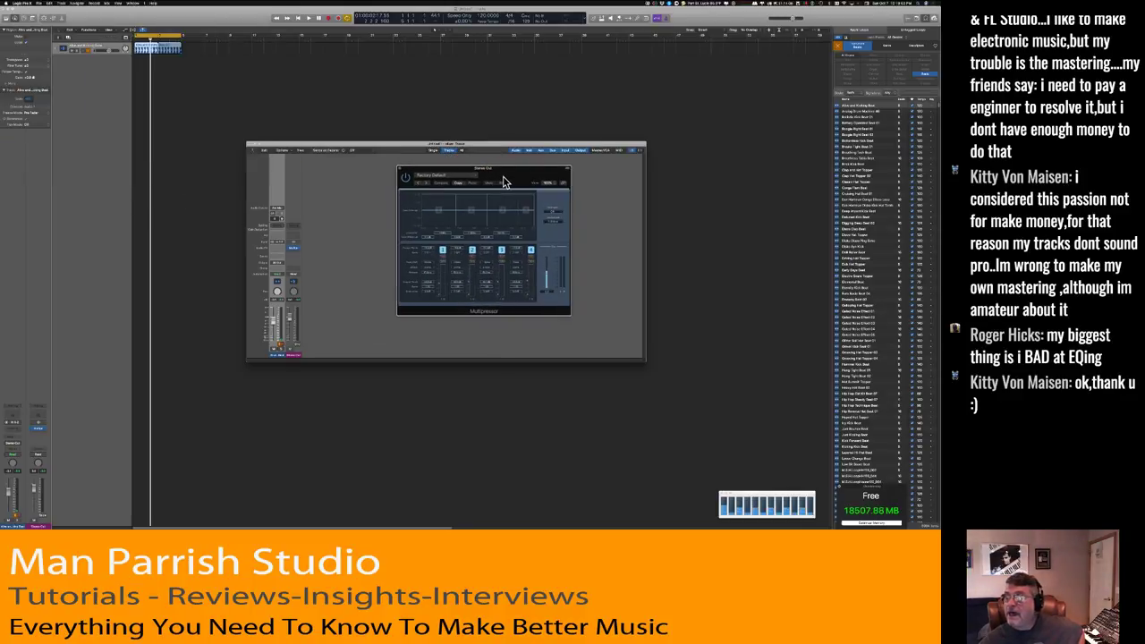
Load the Final Hip Hop Compressor preset into the Multipressor on the Stereo Out channel.
click(296, 170)
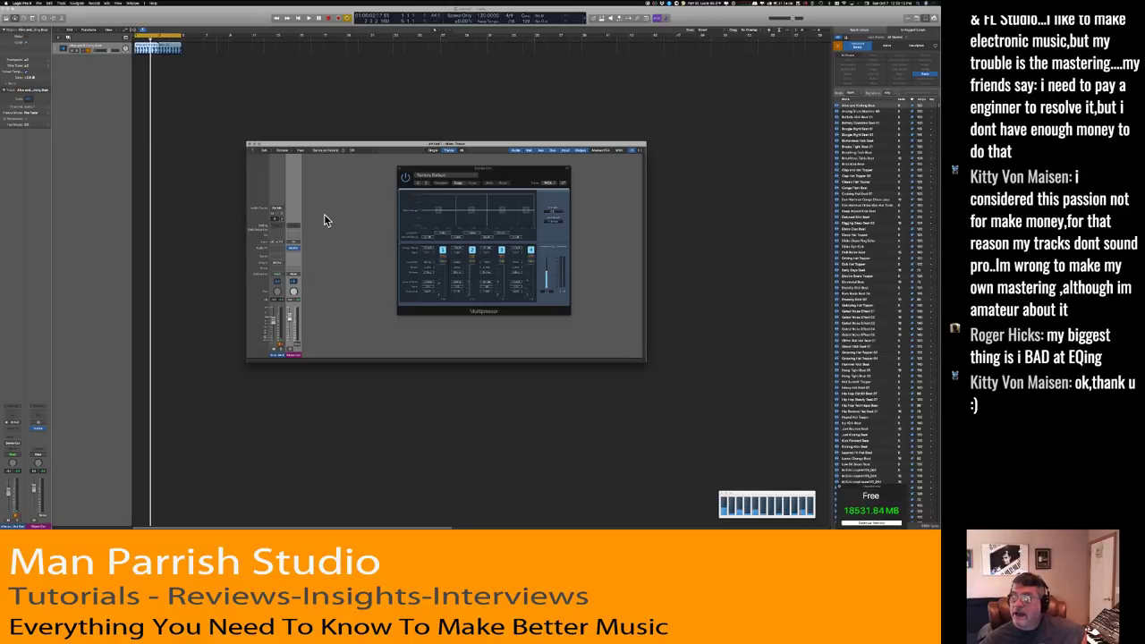
click(435, 178)
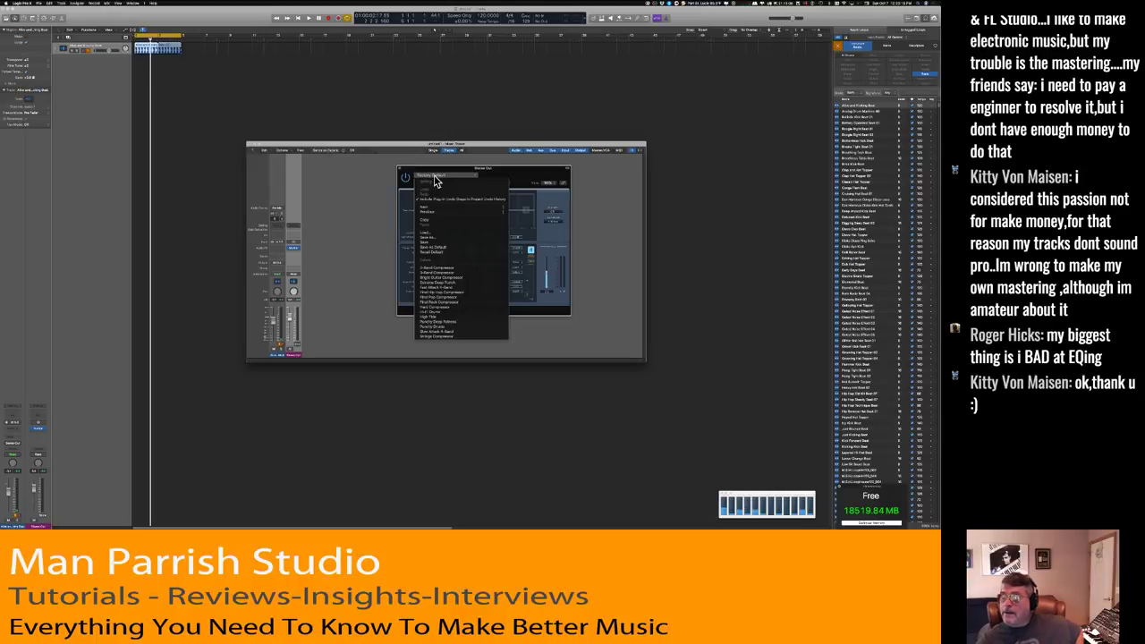
click(457, 293)
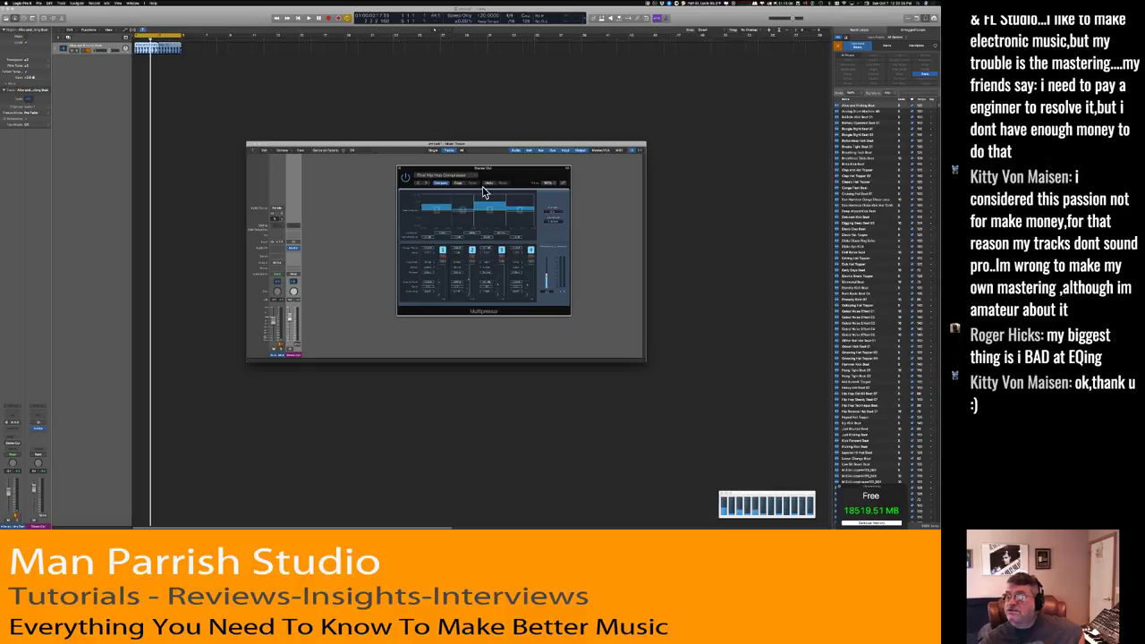
drag(494, 173, 475, 179)
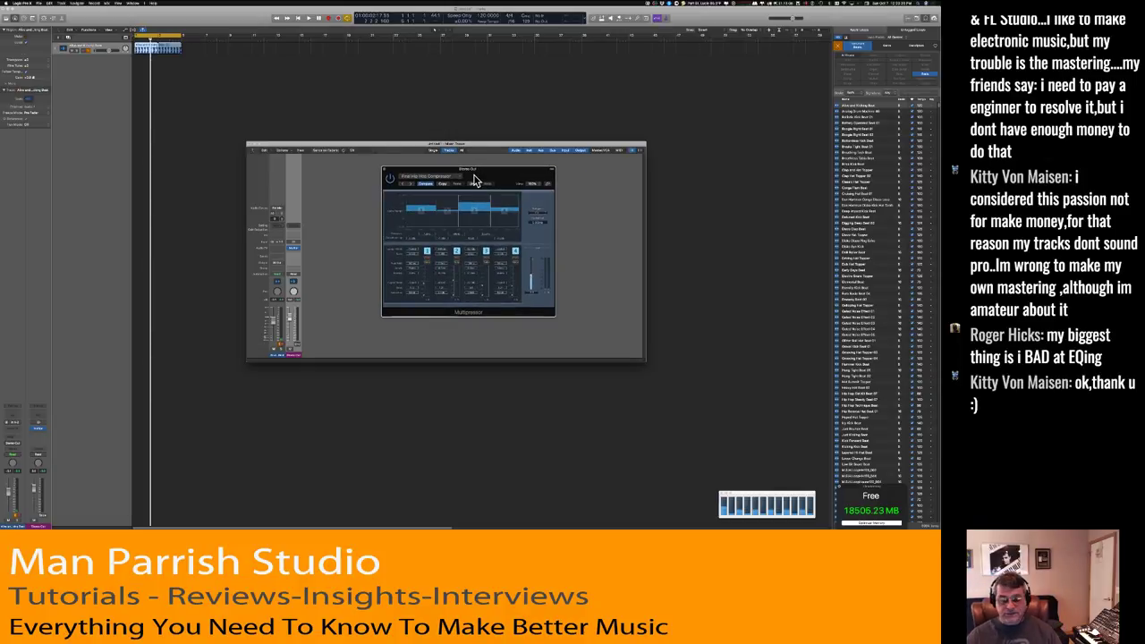
Play the beat loop through the compressor preset and check the Stereo Out channel's level for clipping in the main window.
key(space)
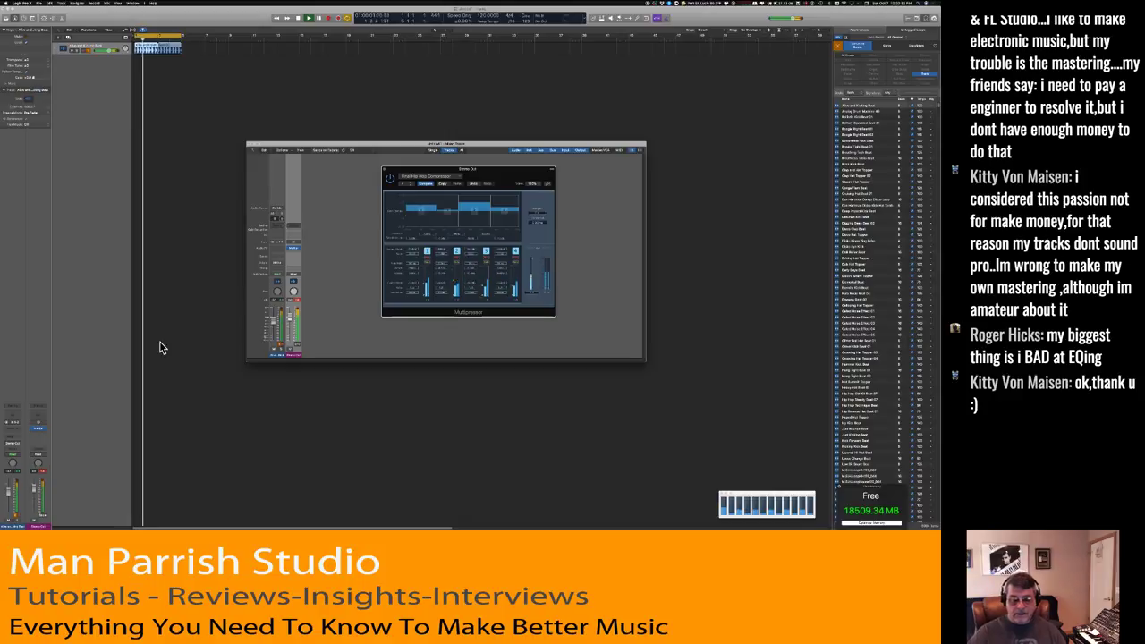
key(space)
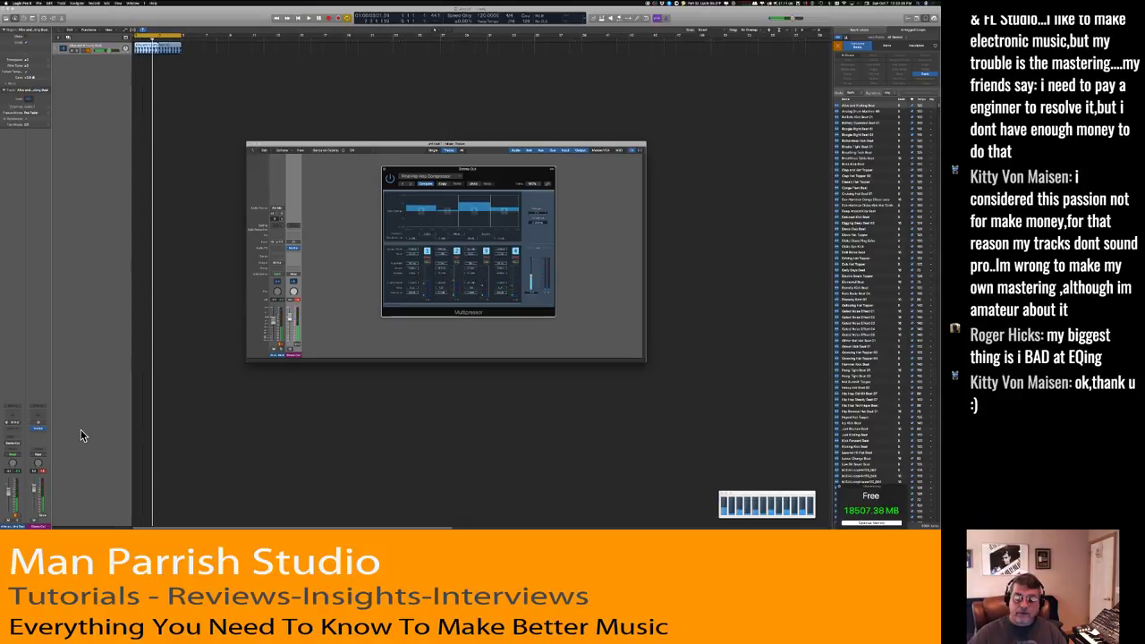
click(37, 351)
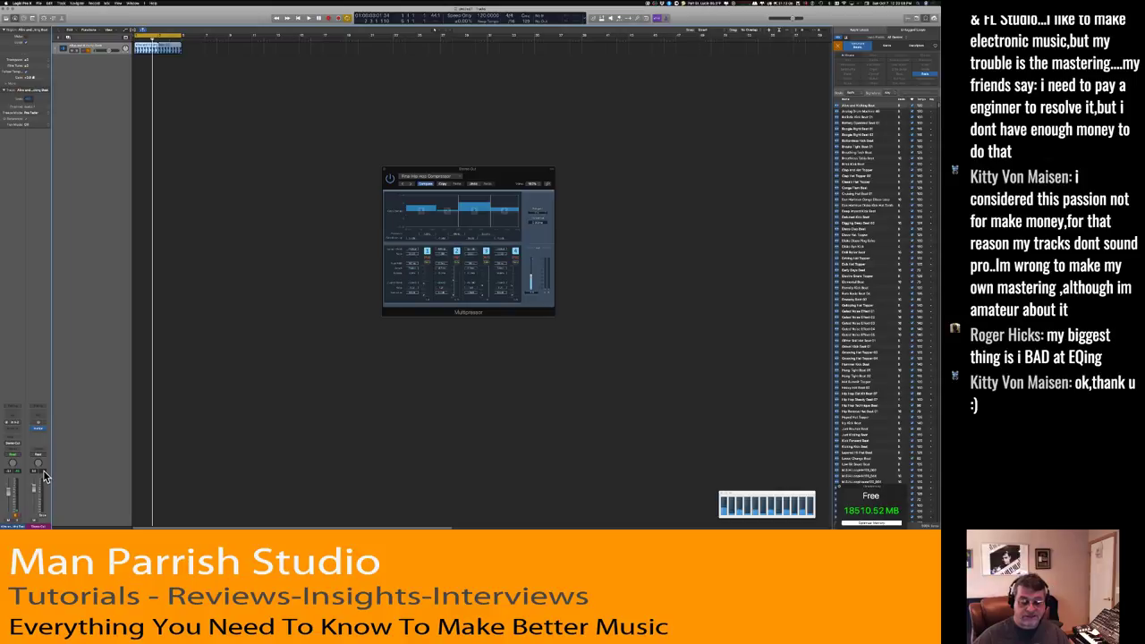
key(space)
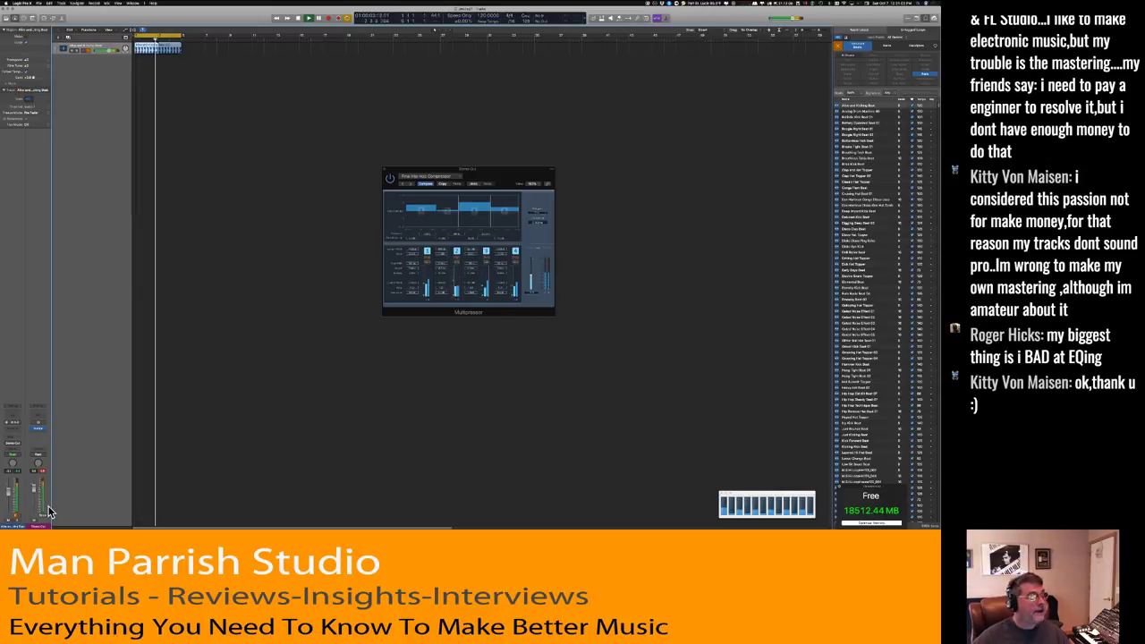
key(space)
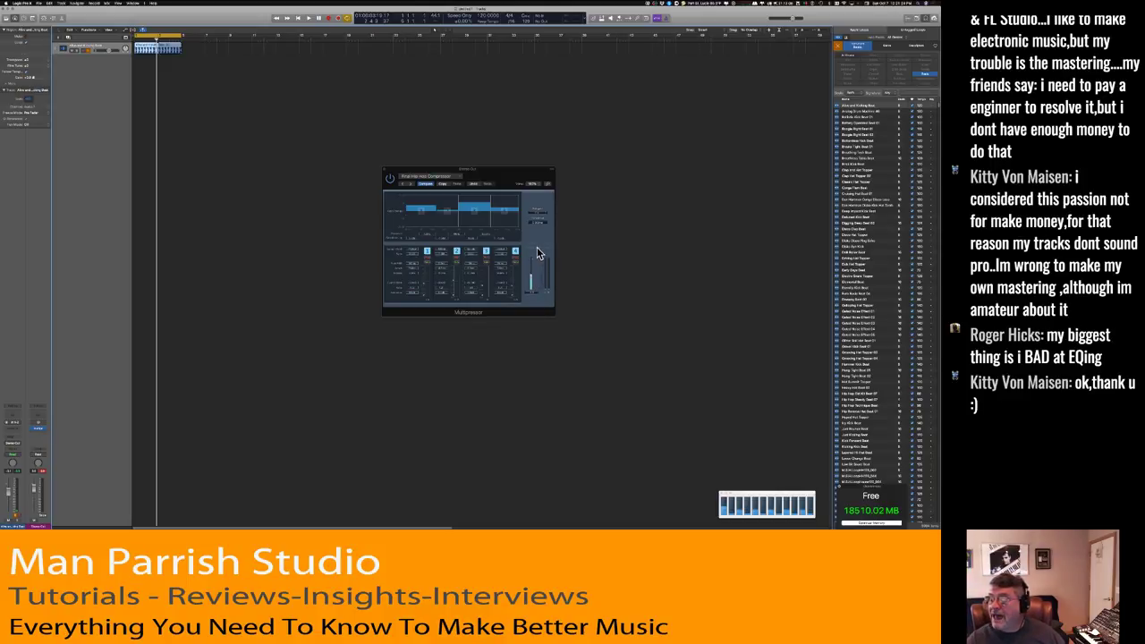
Adjust the Multipressor's output gain, then replay the loop with the Stereo Out peak indicator reset.
click(531, 298)
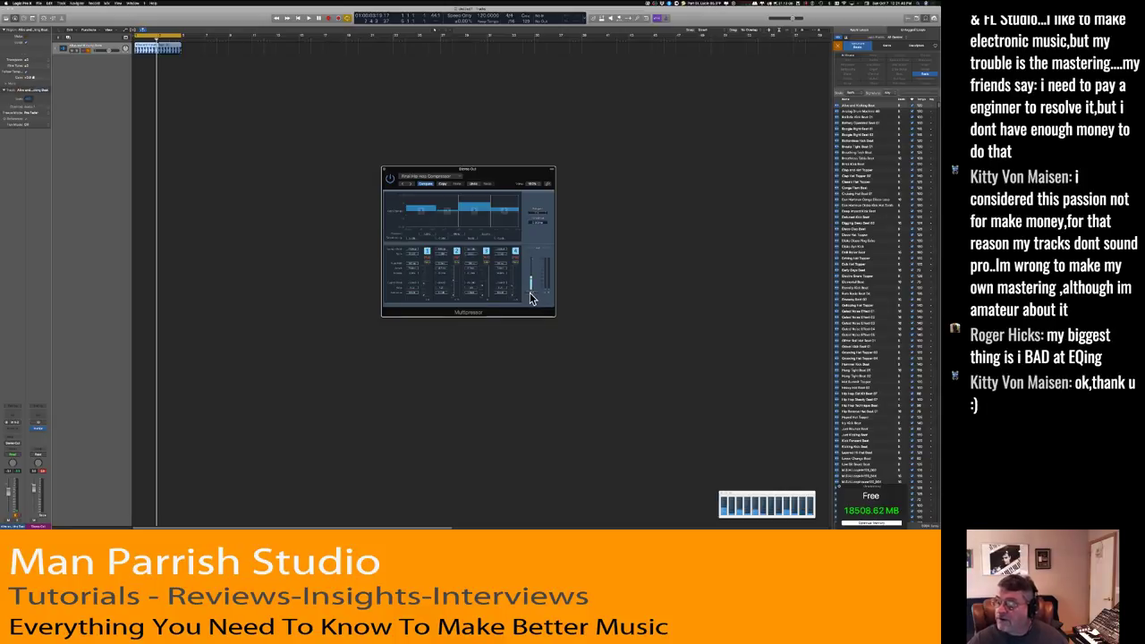
click(42, 470)
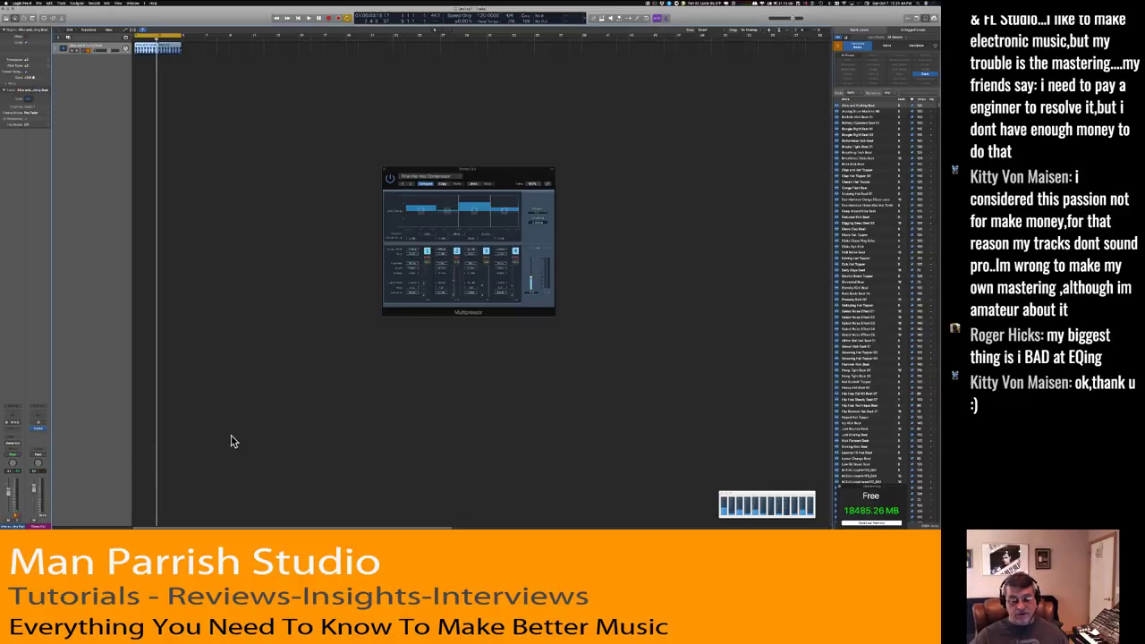
key(space)
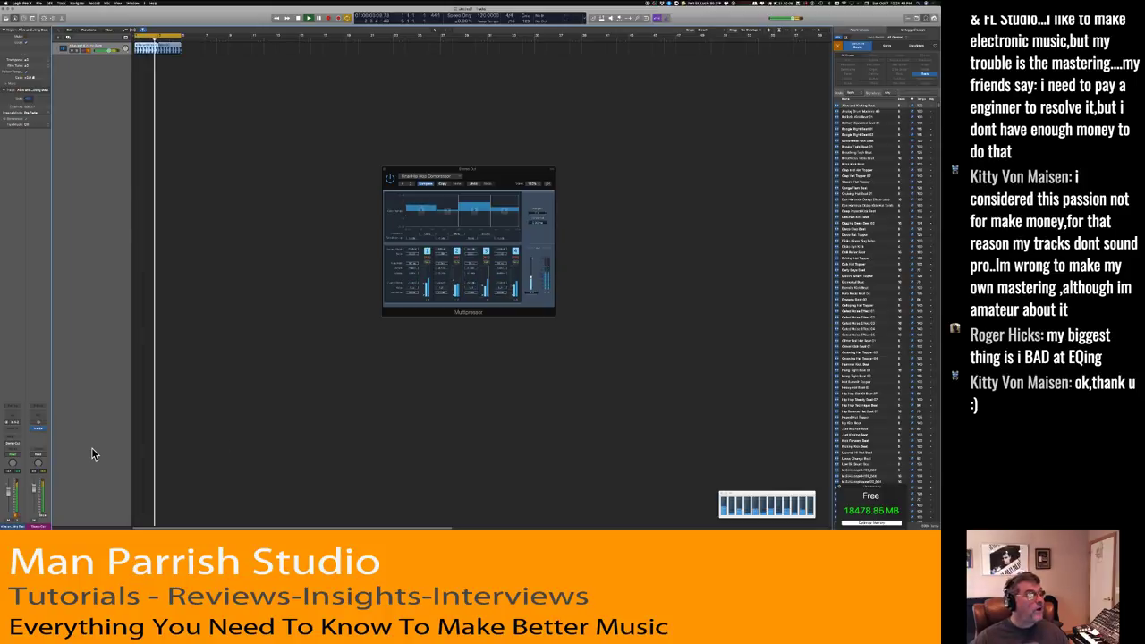
key(space)
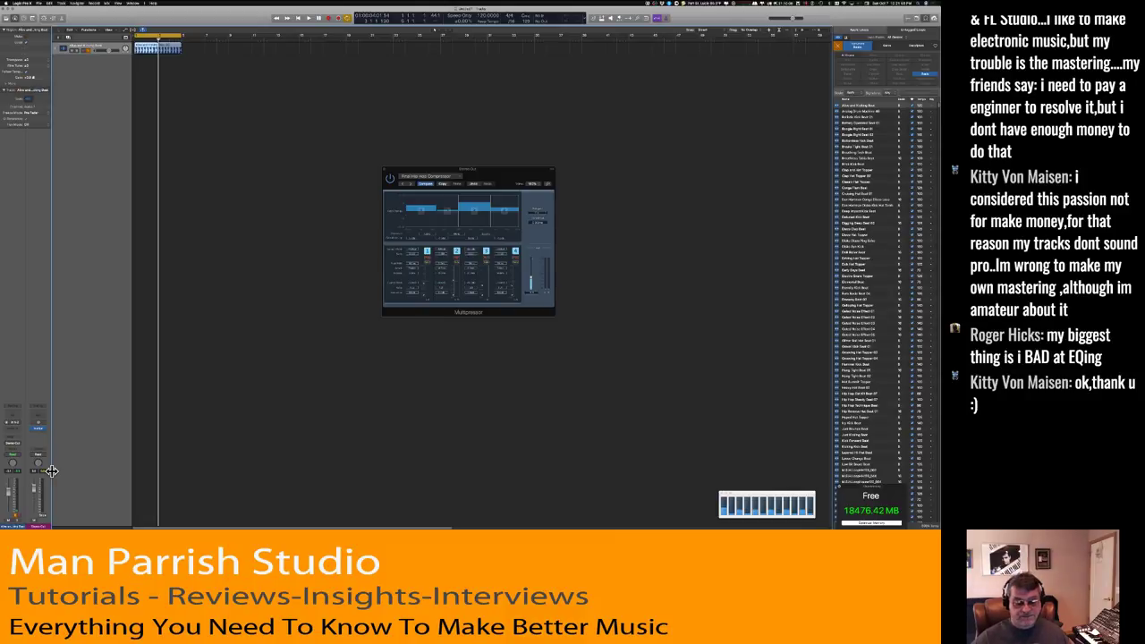
key(space)
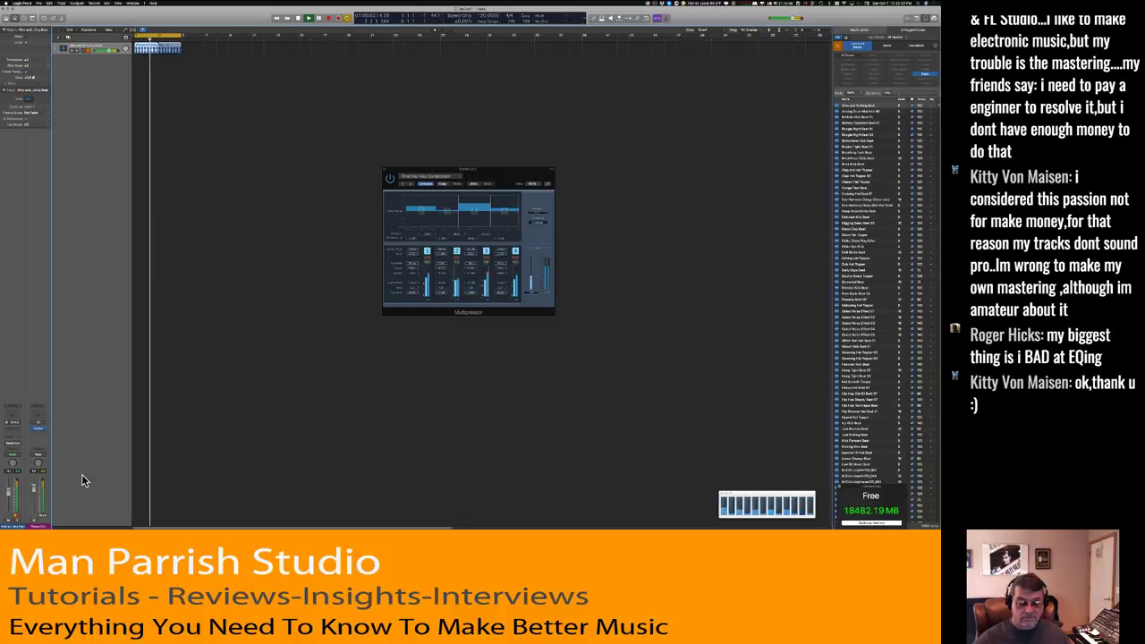
Replay the loop through the Multipressor and check the Stereo Out channel for clipping, resetting its peak indicator before the last pass.
key(space)
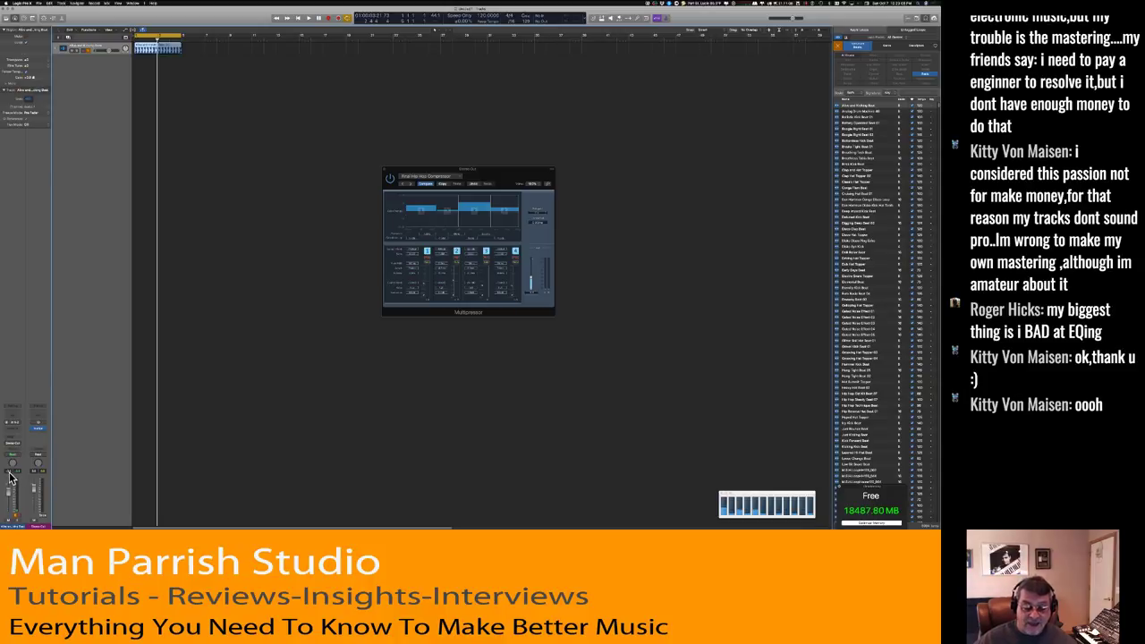
key(space)
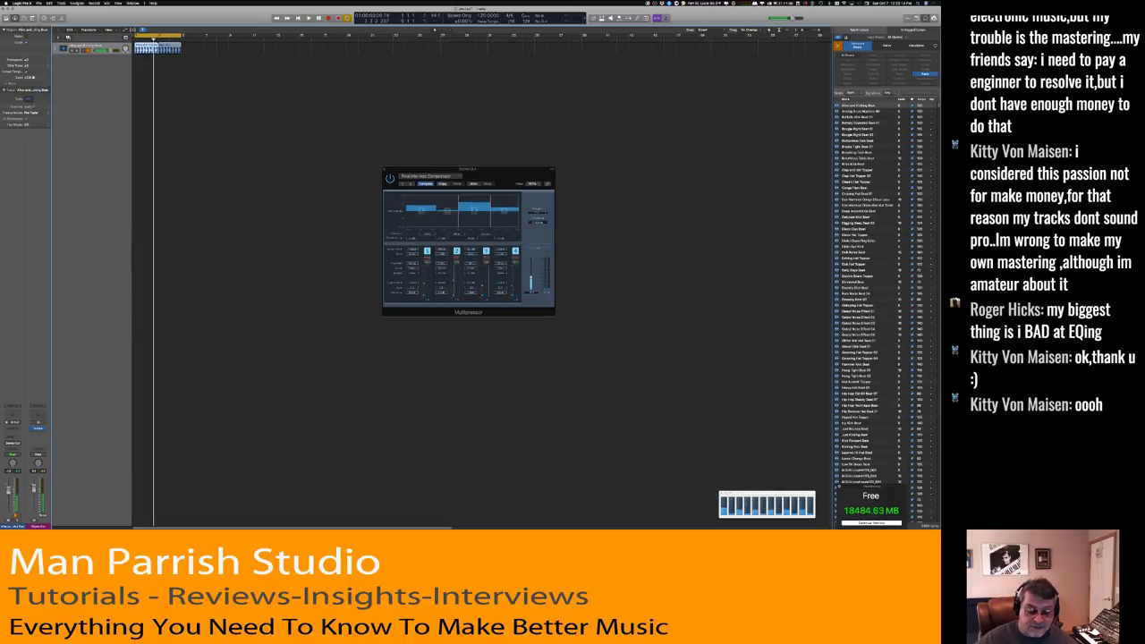
key(space)
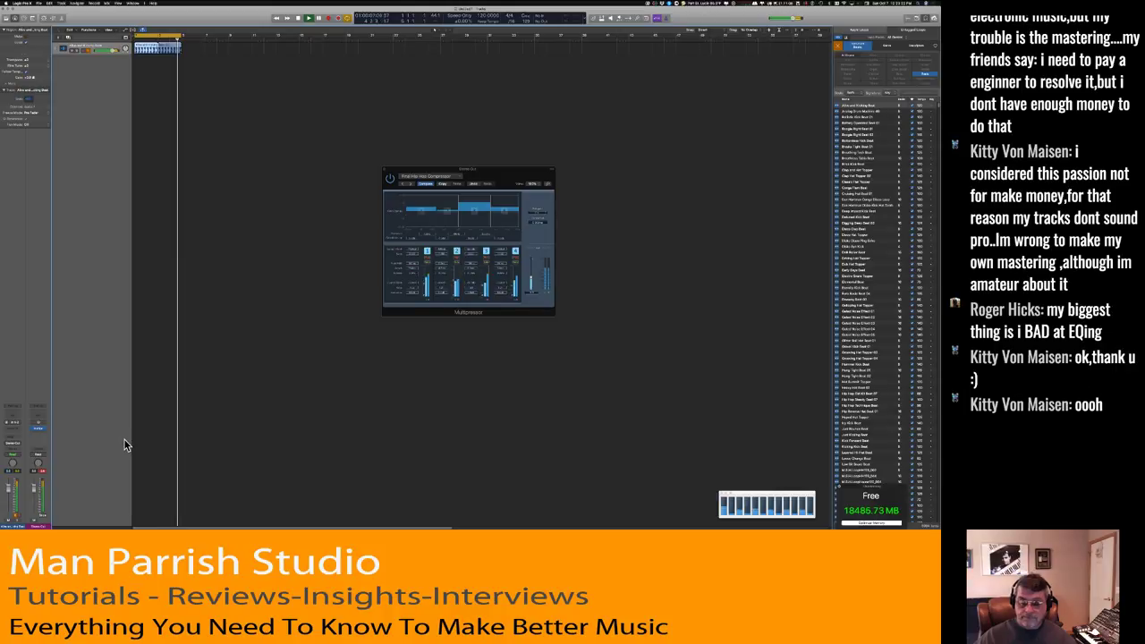
key(space)
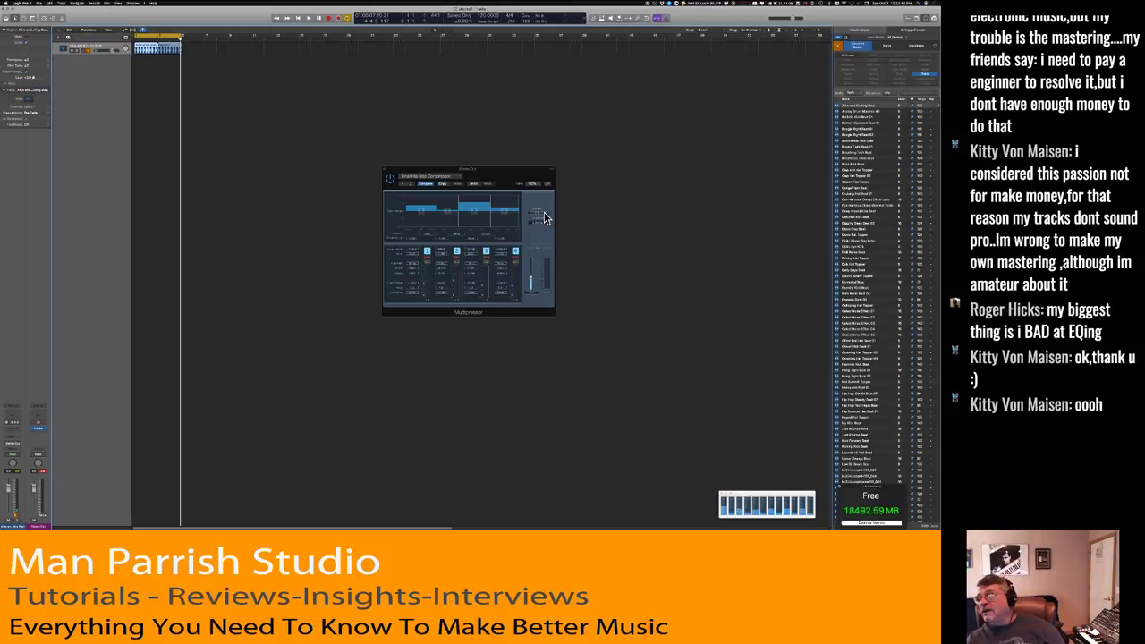
click(534, 301)
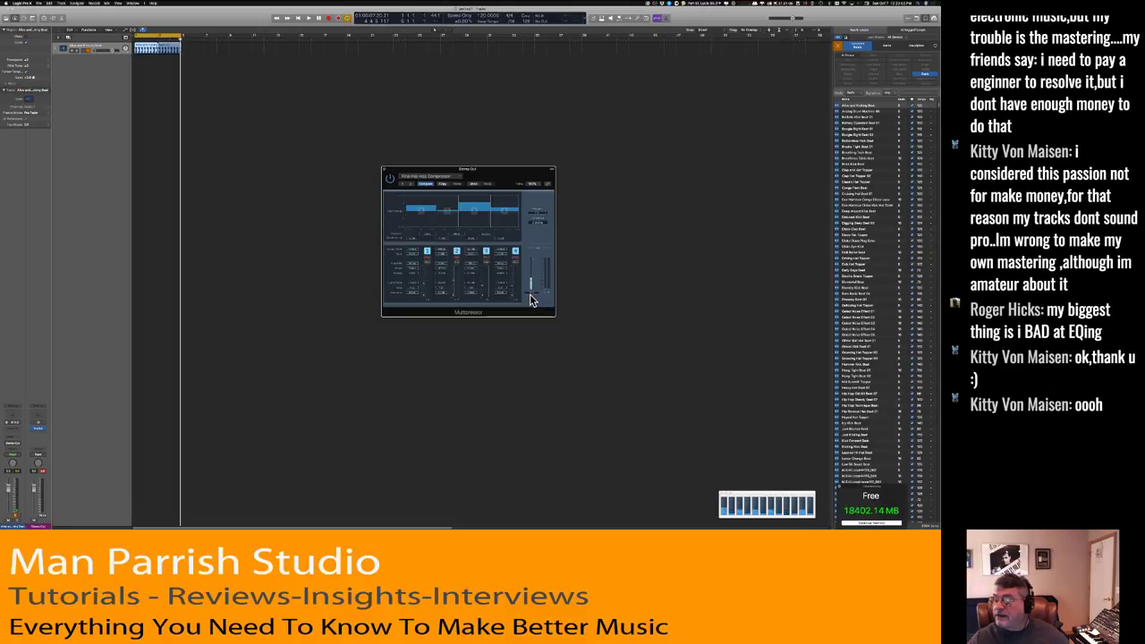
click(39, 470)
key(space)
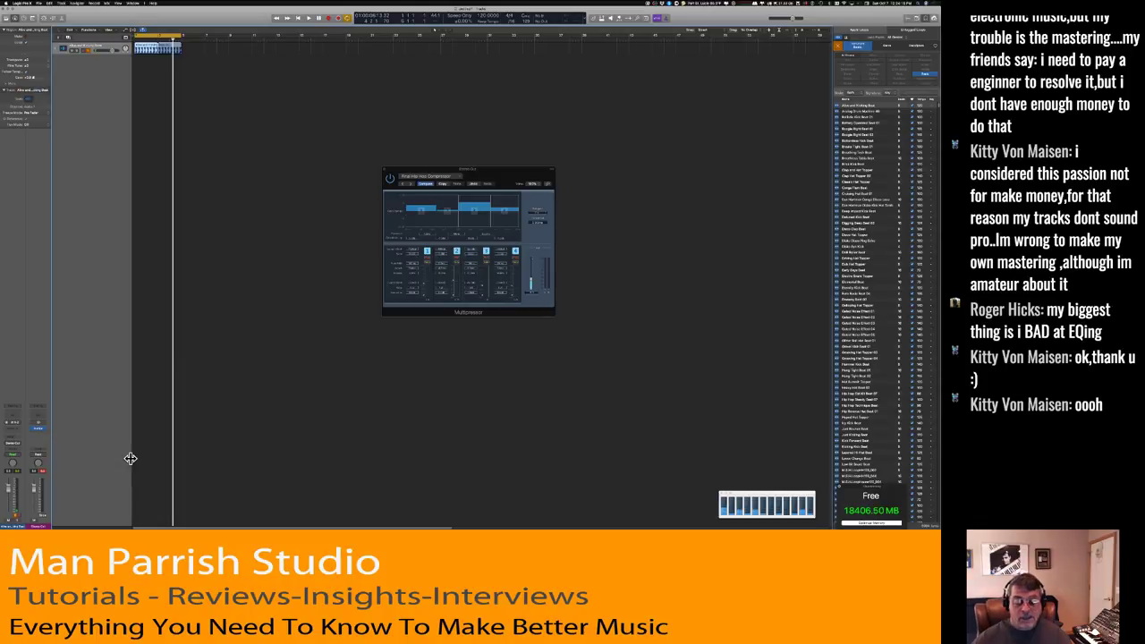
Insert a stereo Limiter after the Multipressor on the Stereo Out channel and place its plug-in window beside the Multipressor.
click(44, 430)
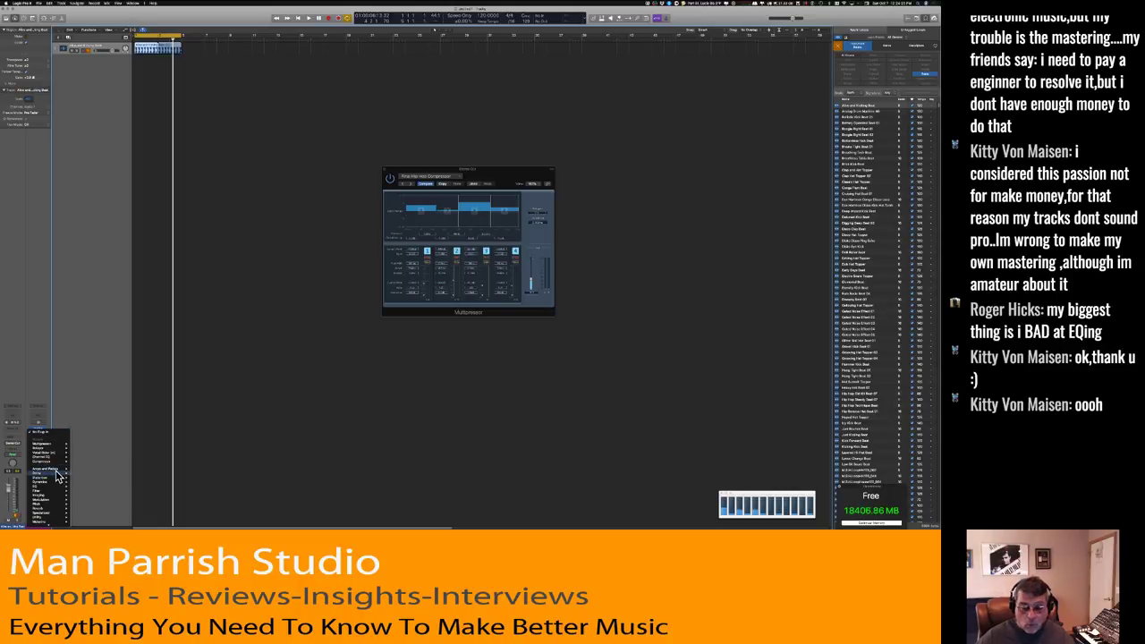
mouse_move(49, 481)
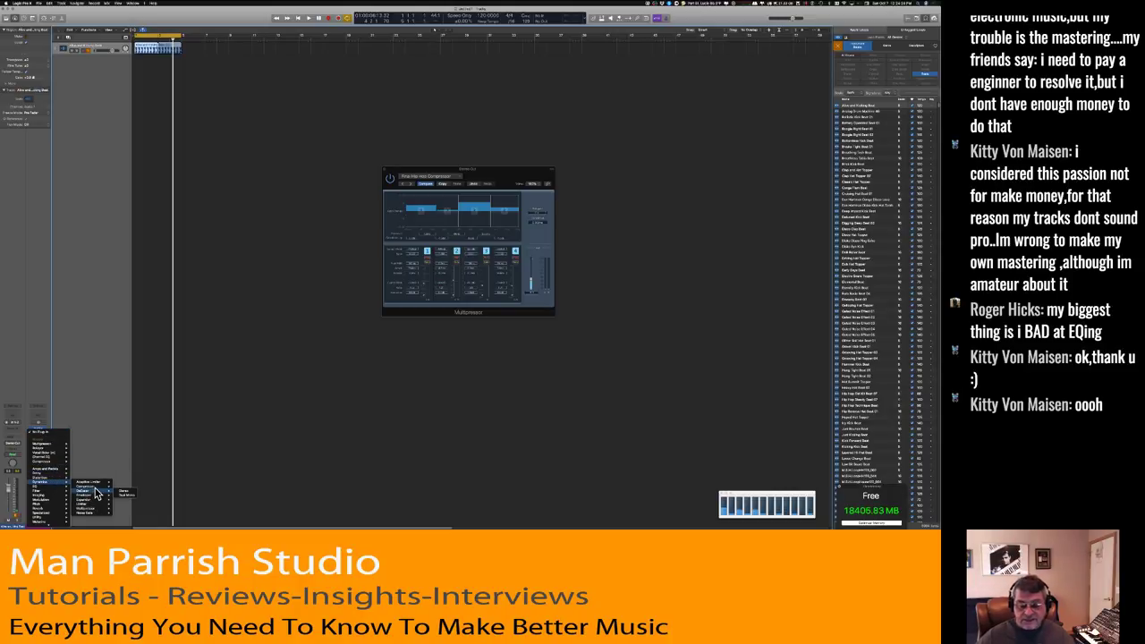
mouse_move(102, 484)
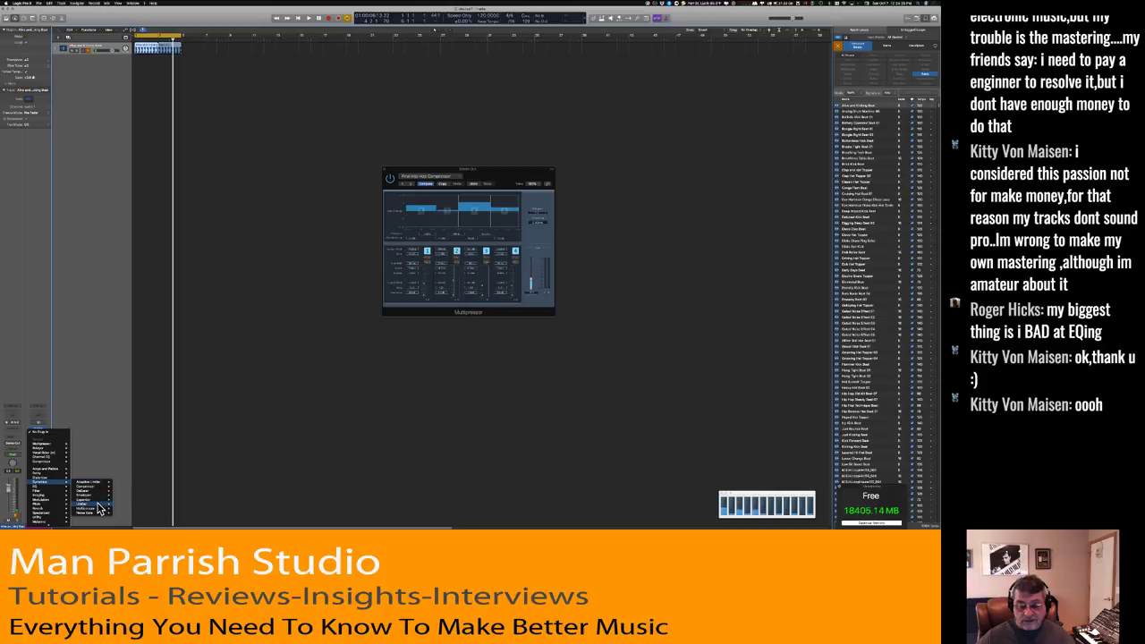
mouse_move(100, 505)
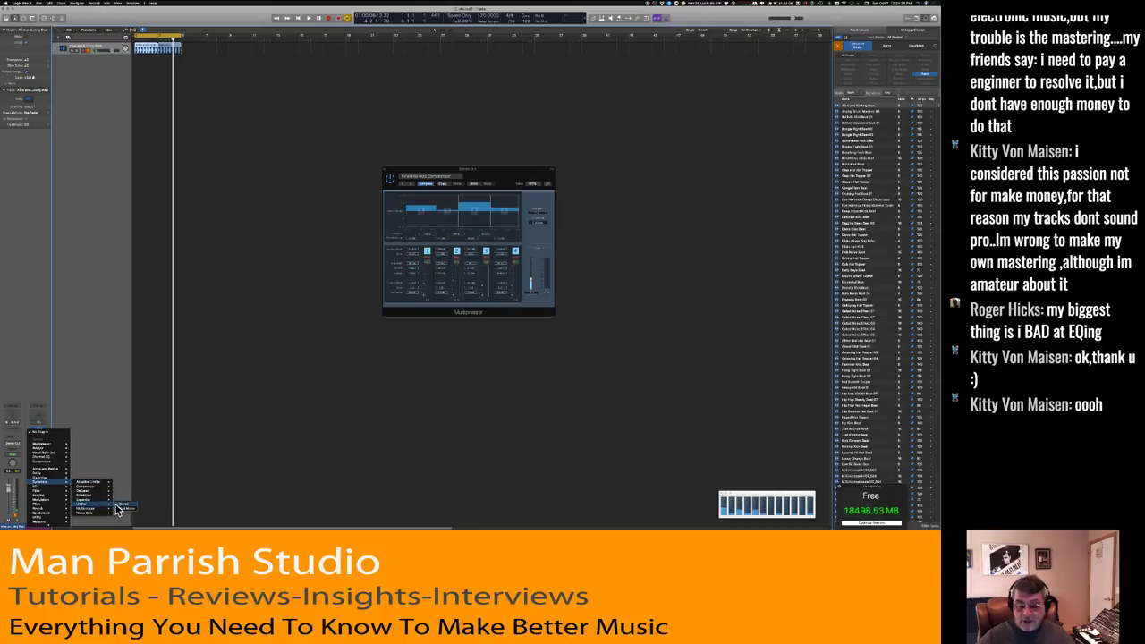
click(122, 504)
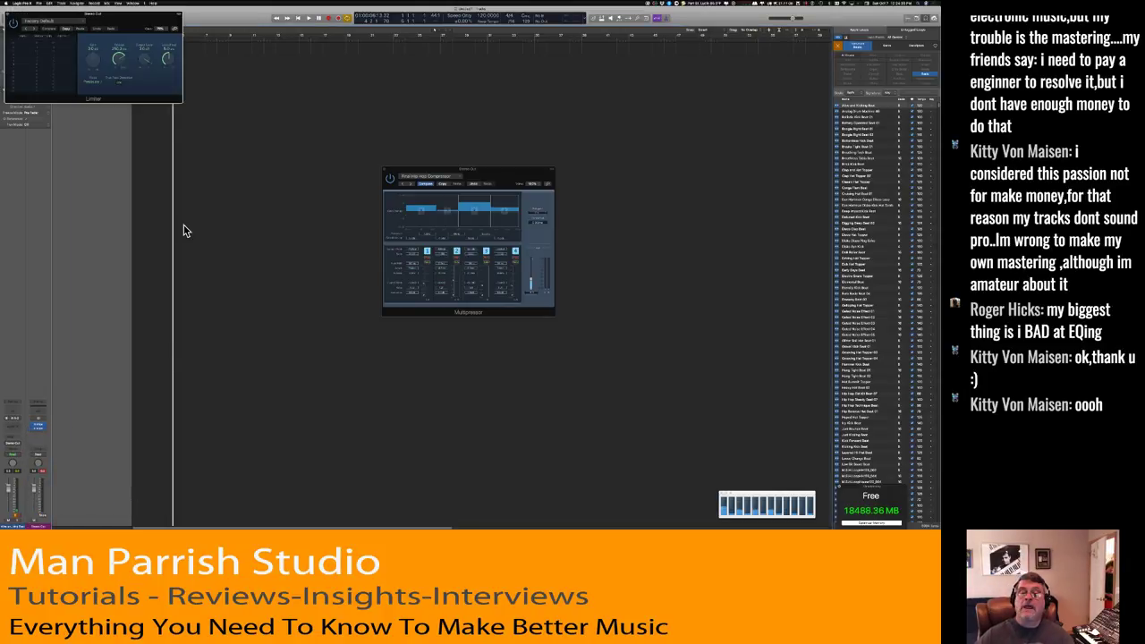
drag(144, 17, 318, 188)
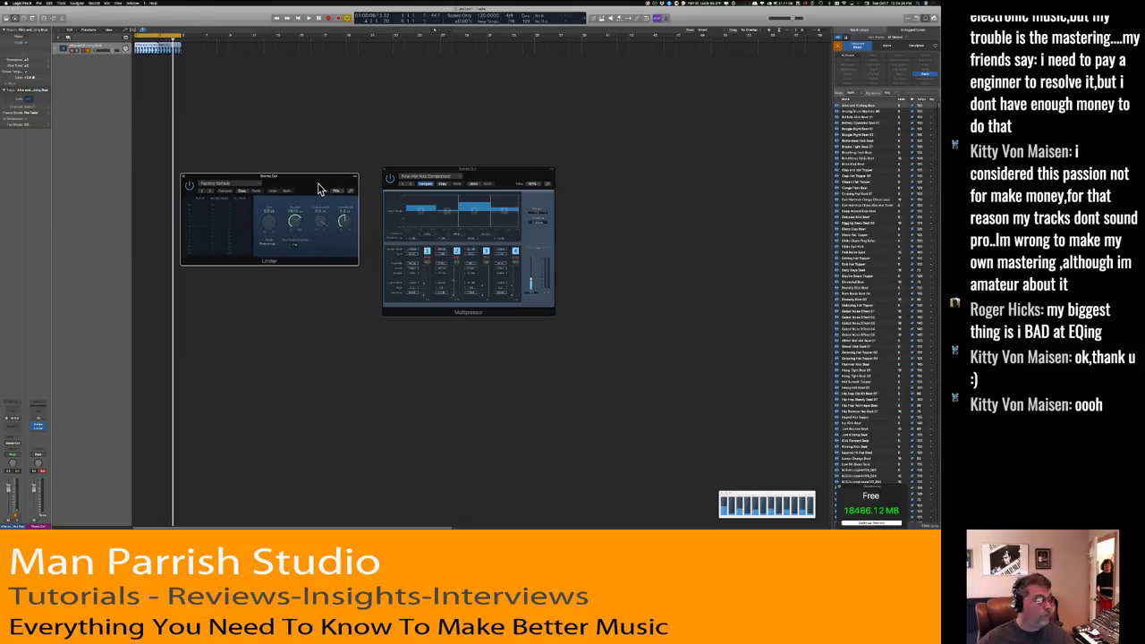
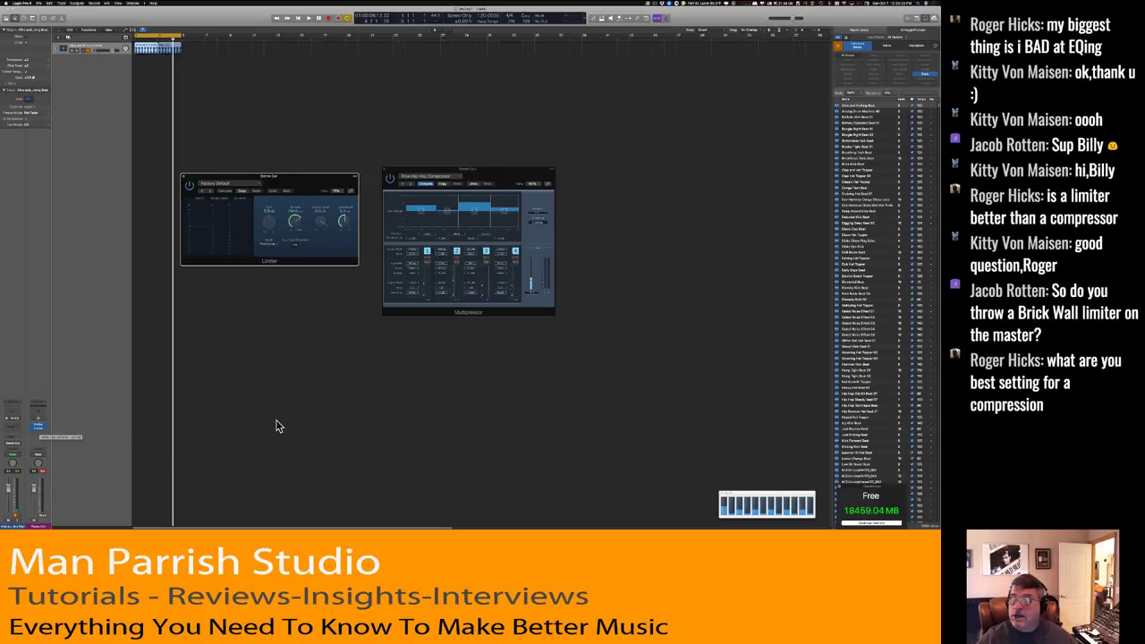
Reset the Stereo Out peak indicator, then enlarge the Limiter plug-in window and position it over the Multipressor.
click(43, 471)
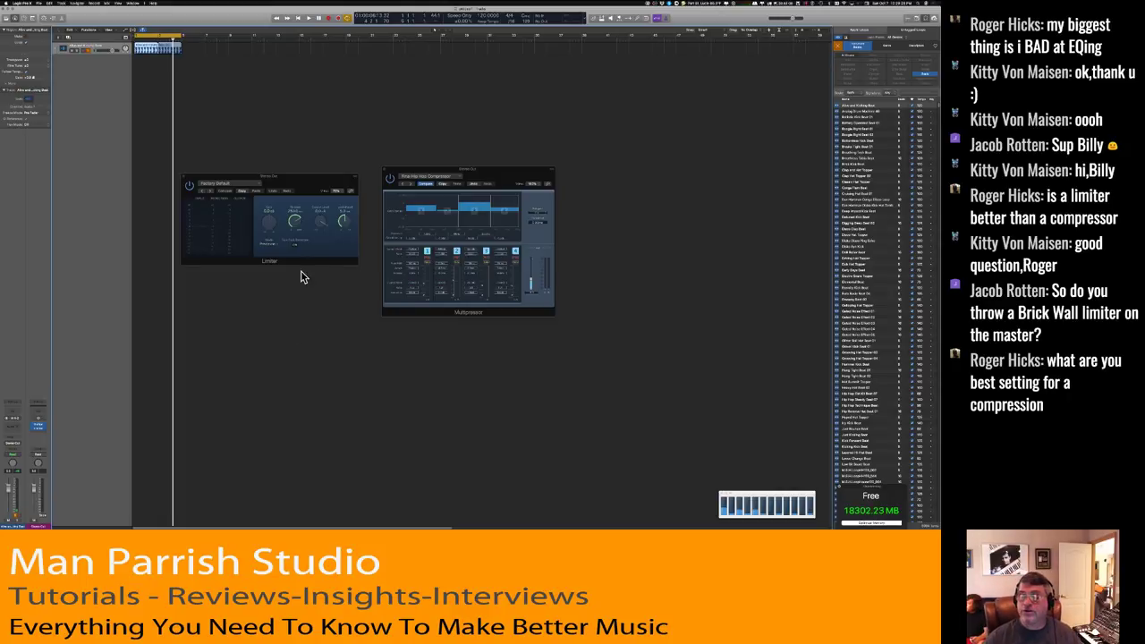
click(337, 193)
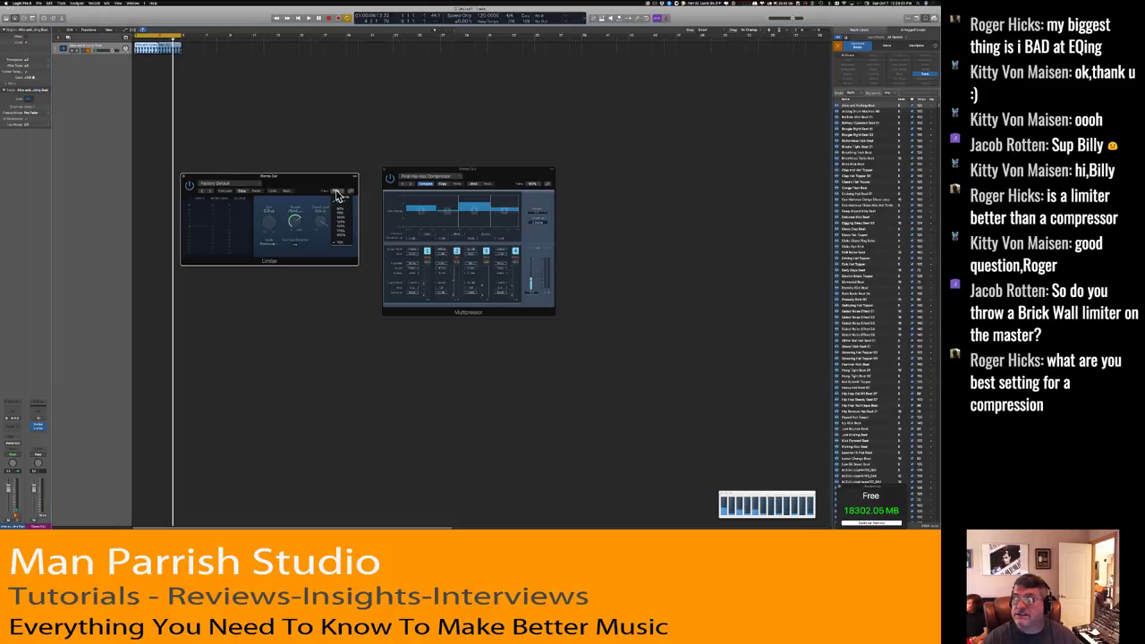
click(340, 240)
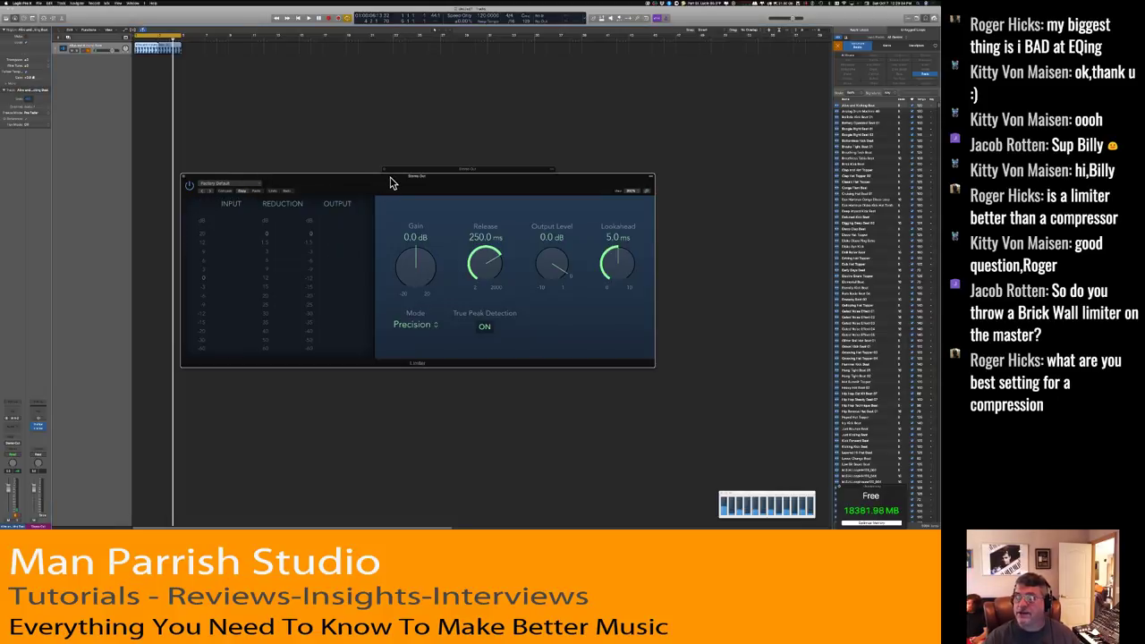
drag(391, 180, 408, 126)
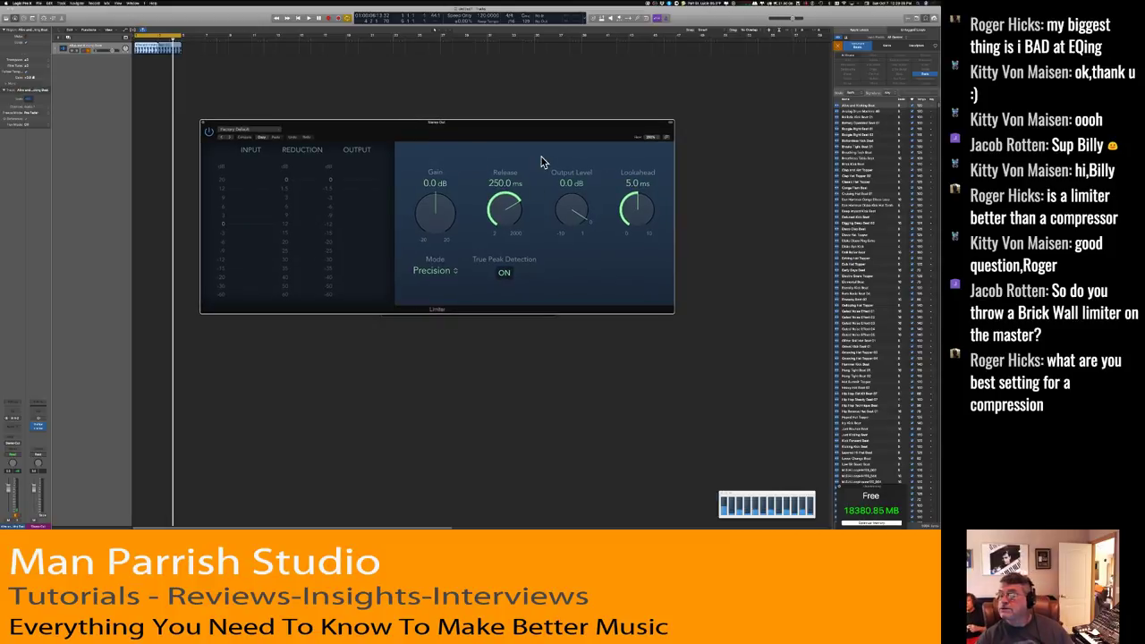
drag(508, 136, 534, 136)
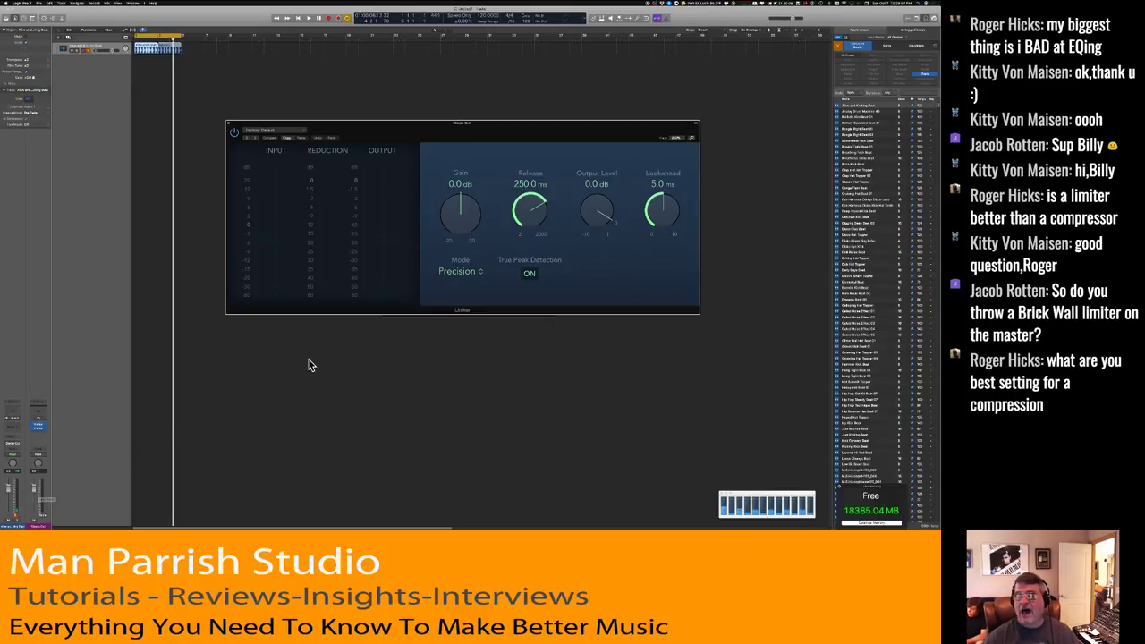
Set the Limiter's Output Level to -1.0 dB and play the loop through it, resetting the Stereo Out peak indicator.
drag(591, 220, 597, 221)
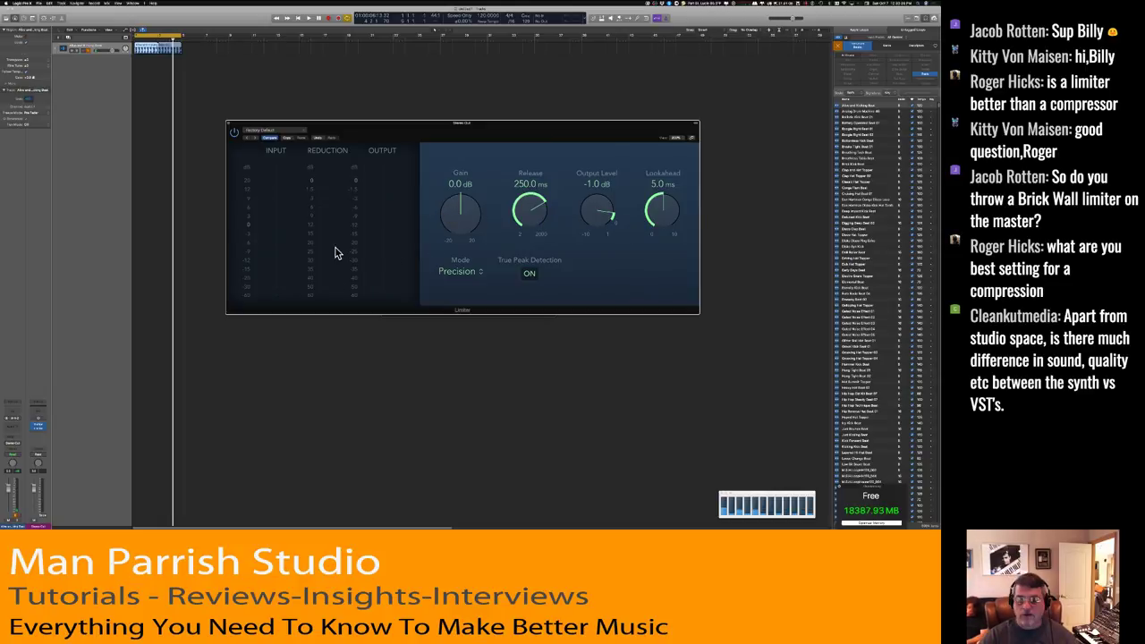
key(Return)
key(space)
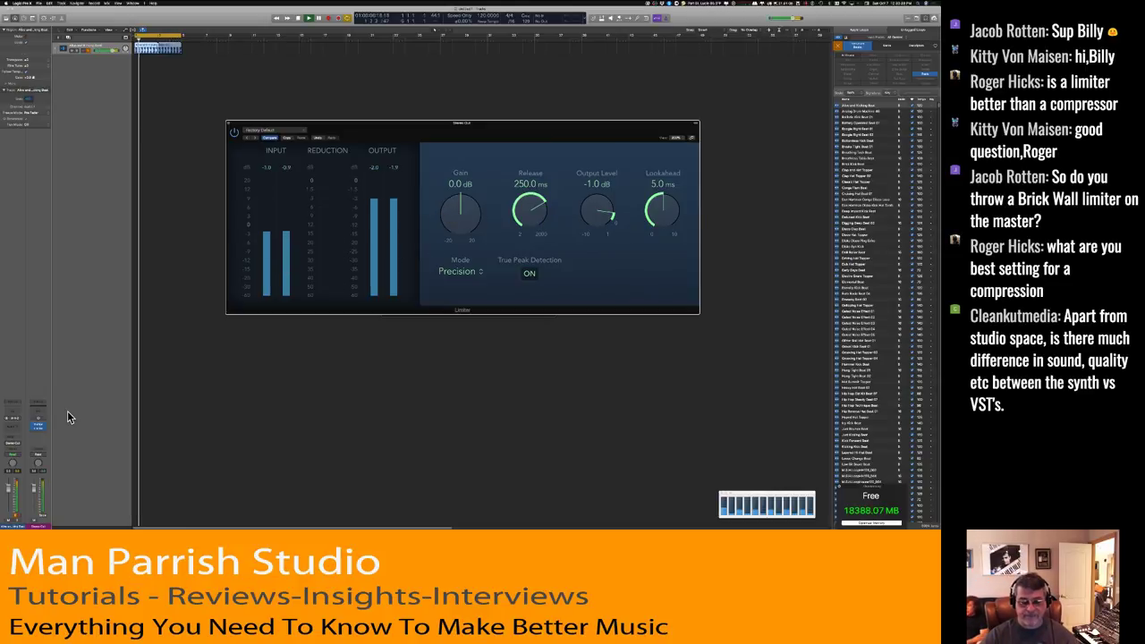
click(45, 475)
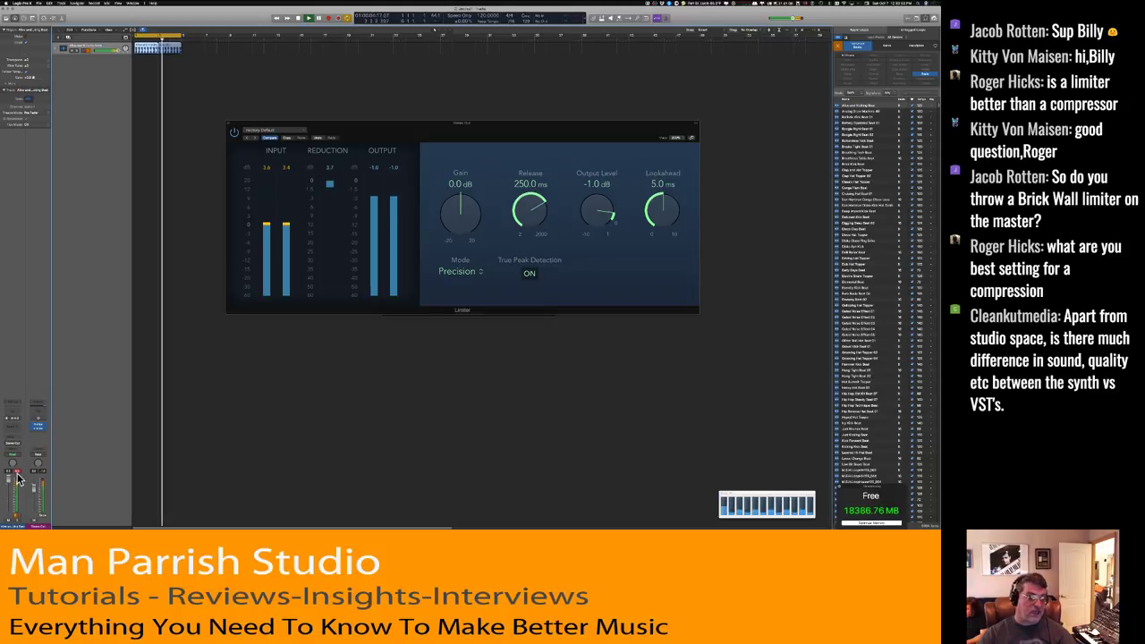
key(space)
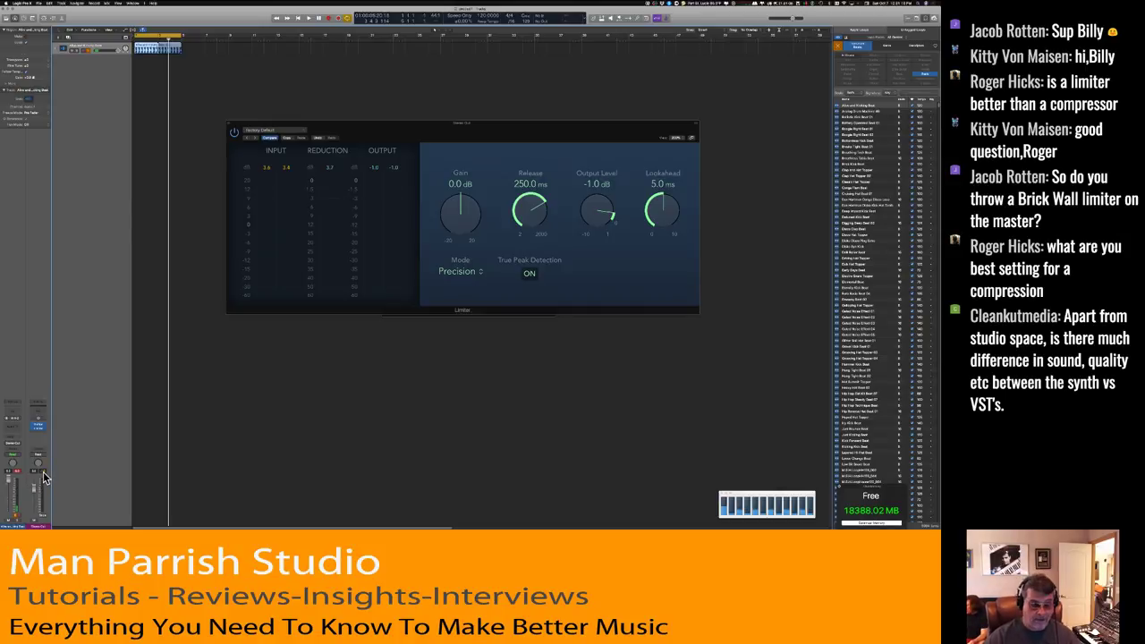
key(space)
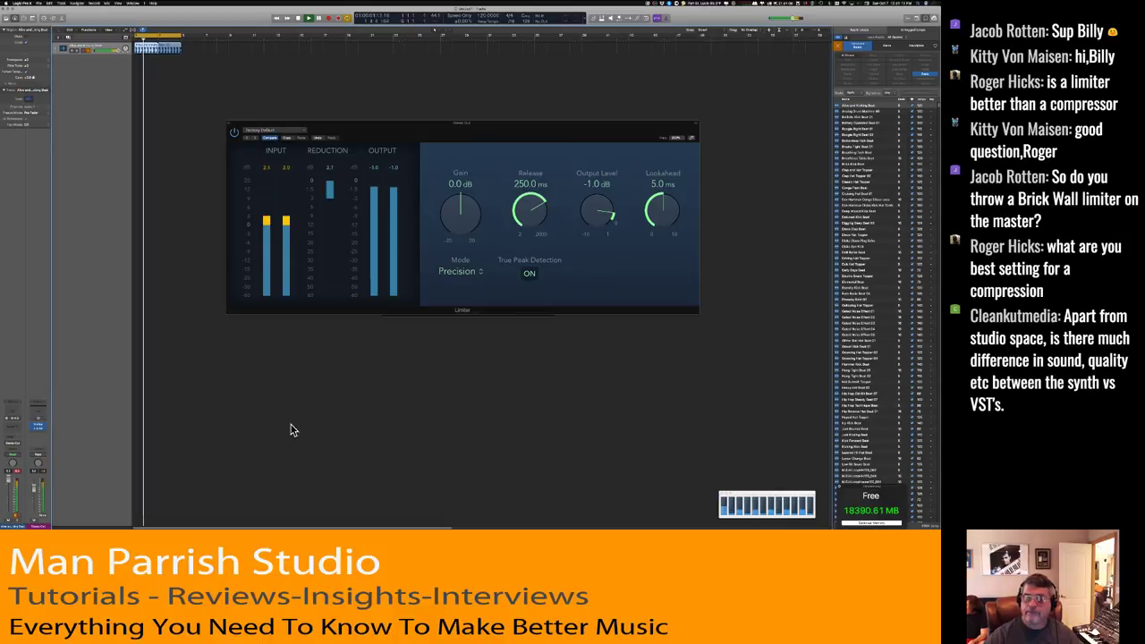
key(space)
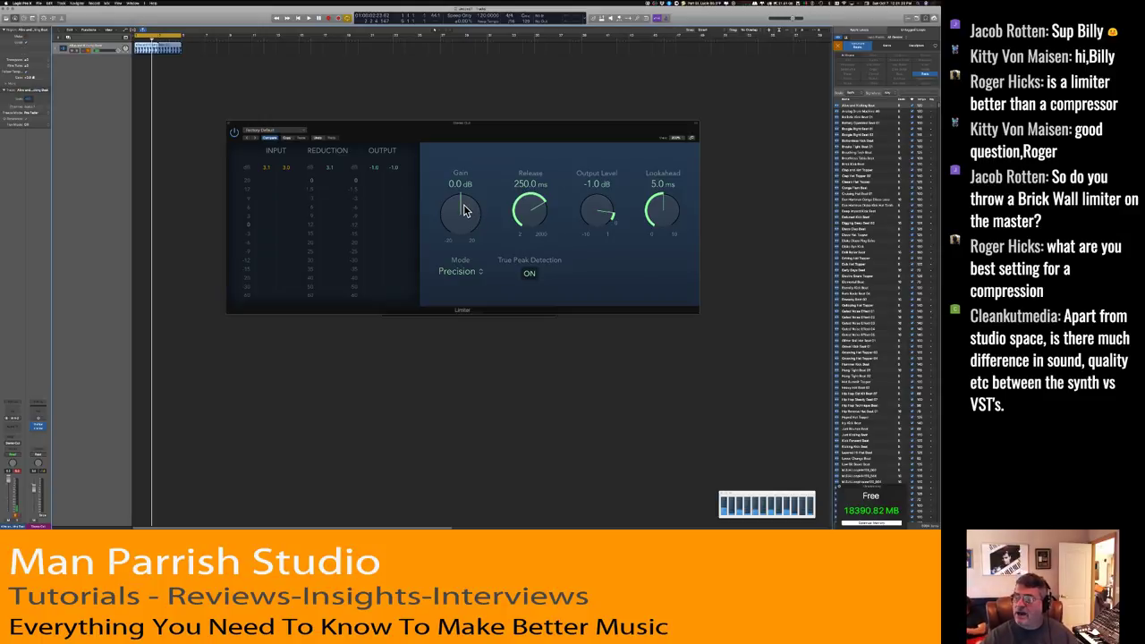
Try a Limiter Gain of +20.0 dB while the loop plays to hear the signal pushed hard against the output ceiling.
key(space)
drag(464, 210, 483, 167)
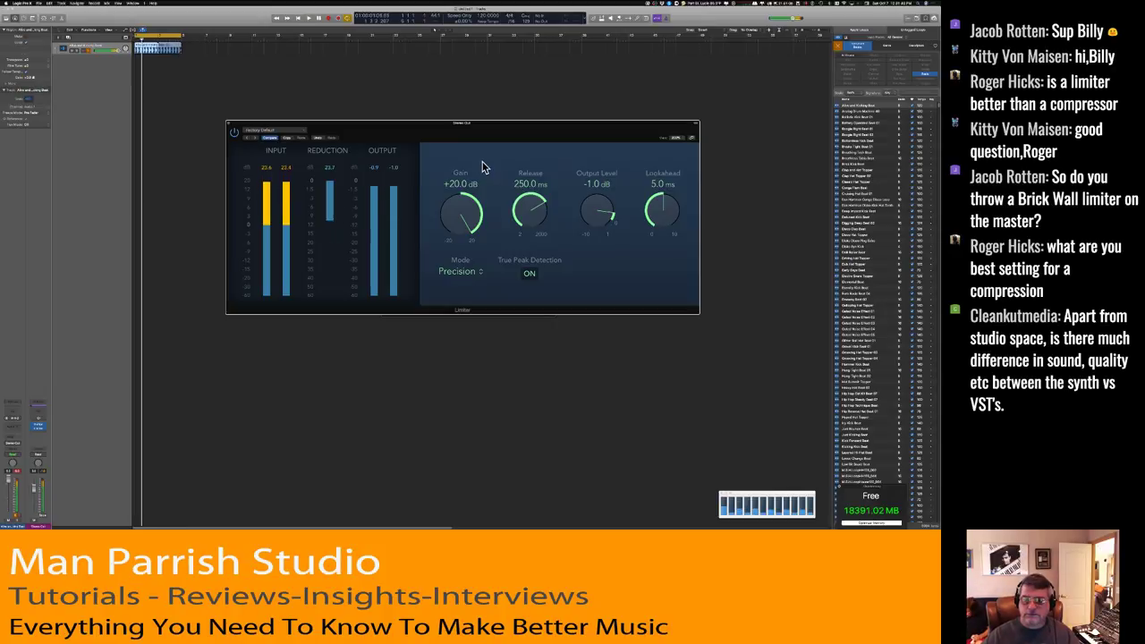
key(space)
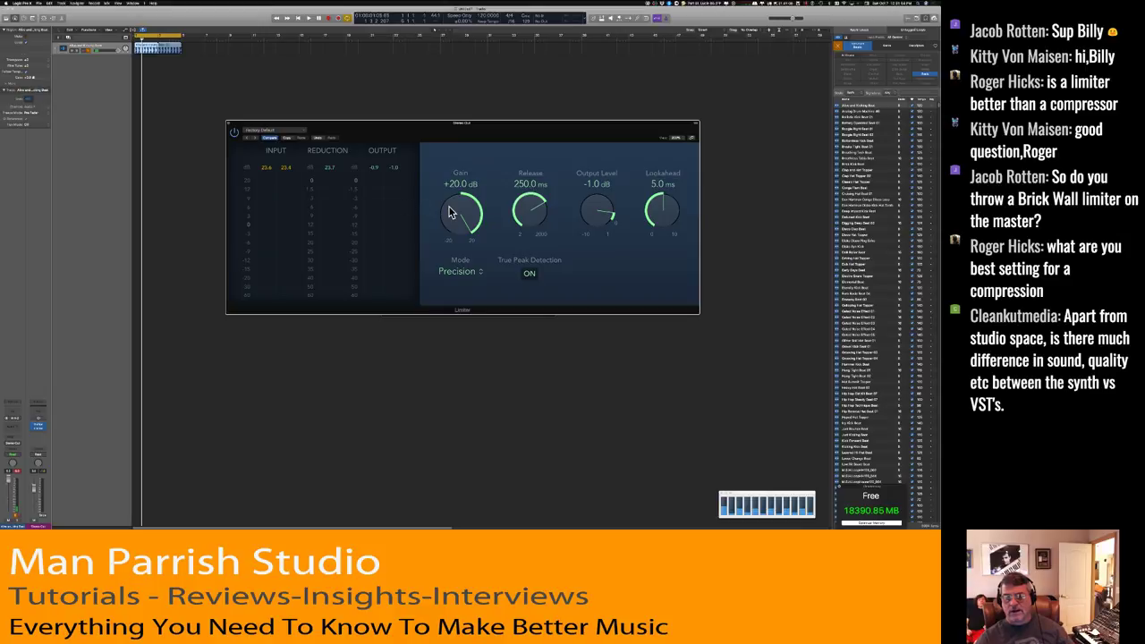
Sweep the Limiter's Gain down to -20.0 dB and up to +19.0 dB, playing the loop, and reset it to 0.0 dB.
scroll(465, 211, down, 1)
drag(465, 211, 424, 315)
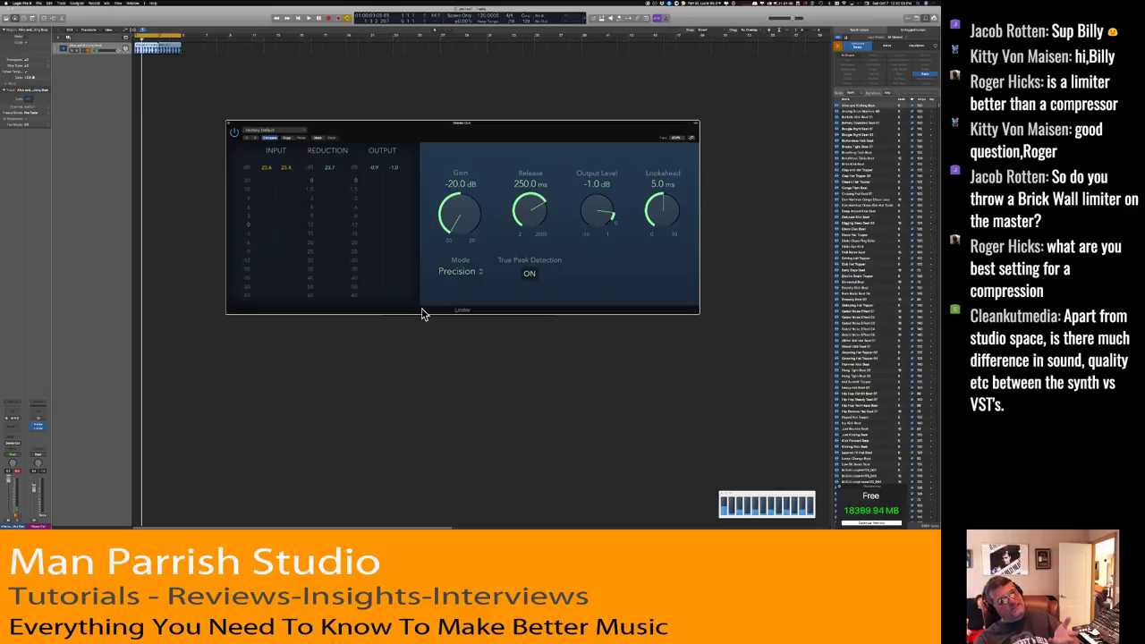
drag(424, 315, 462, 196)
key(space)
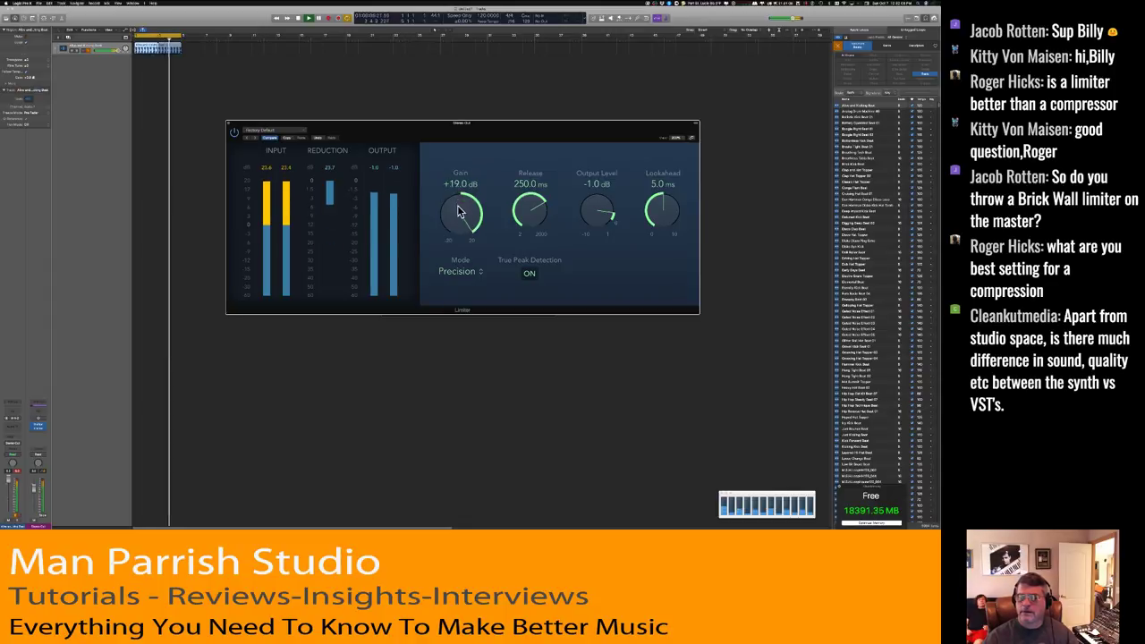
drag(462, 195, 458, 250)
key(space)
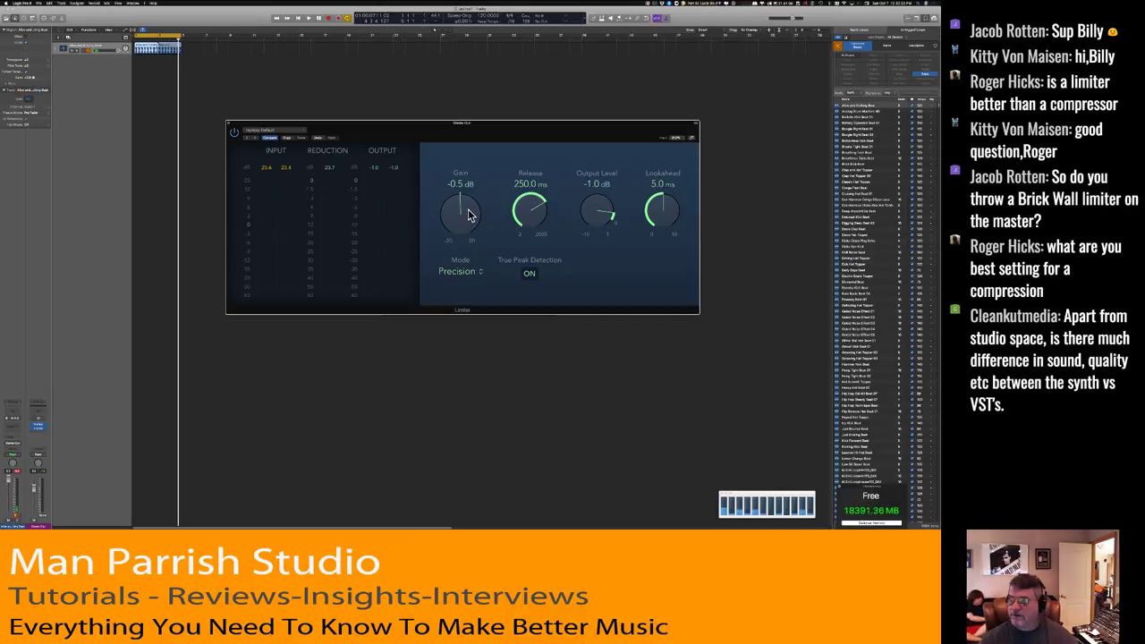
alt+click(464, 213)
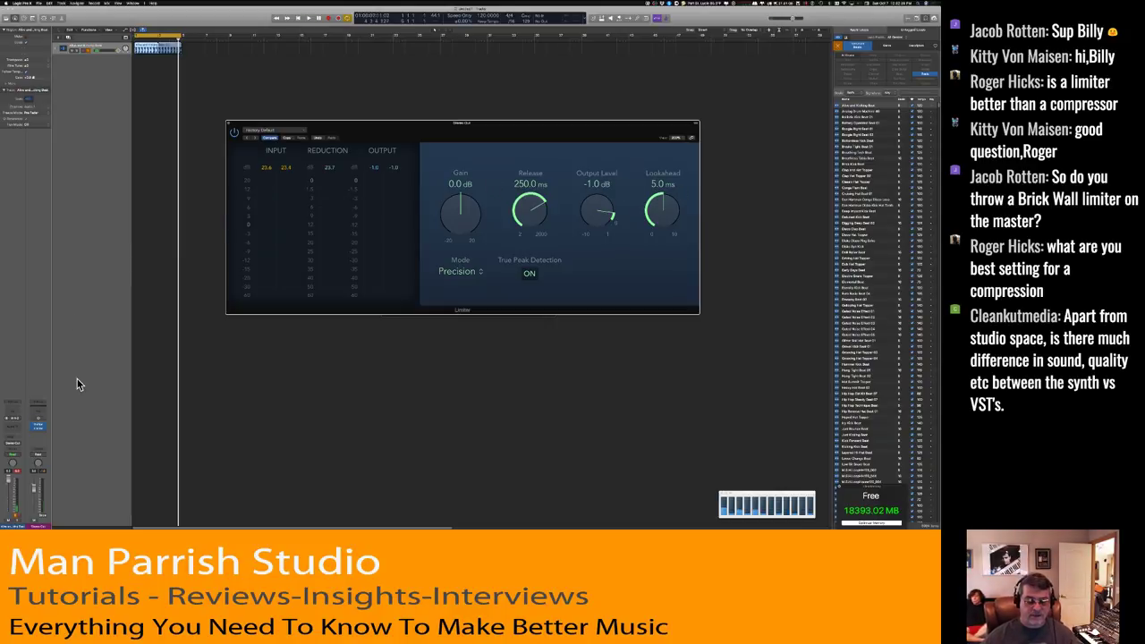
Replay the loop with the Limiter's Gain at 0.0 dB to check its input, reduction and output levels.
key(space)
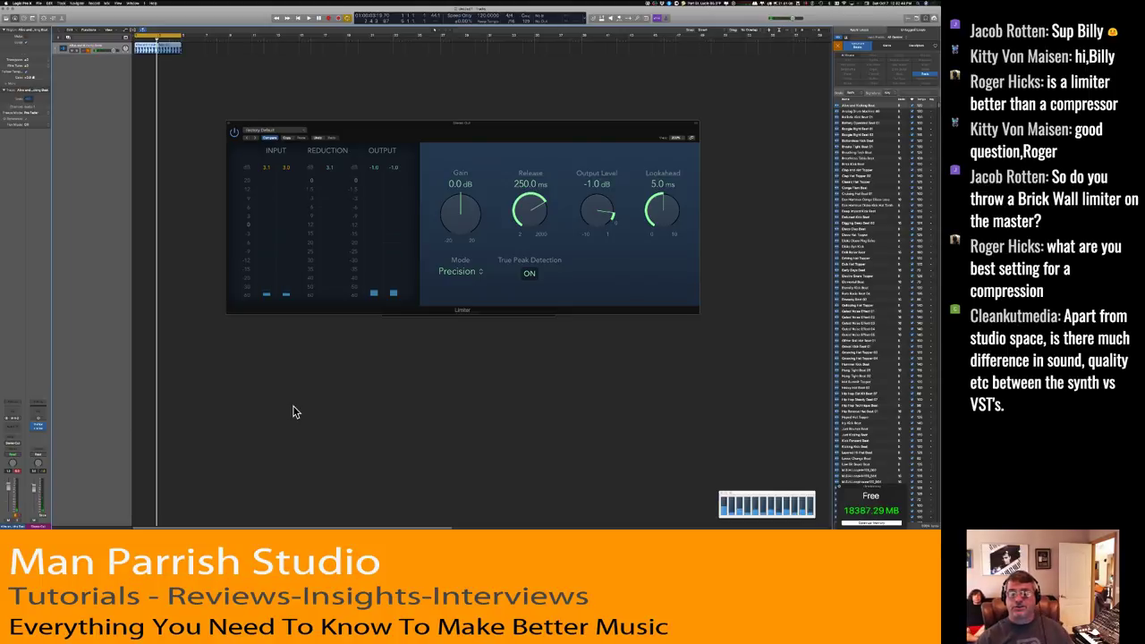
key(space)
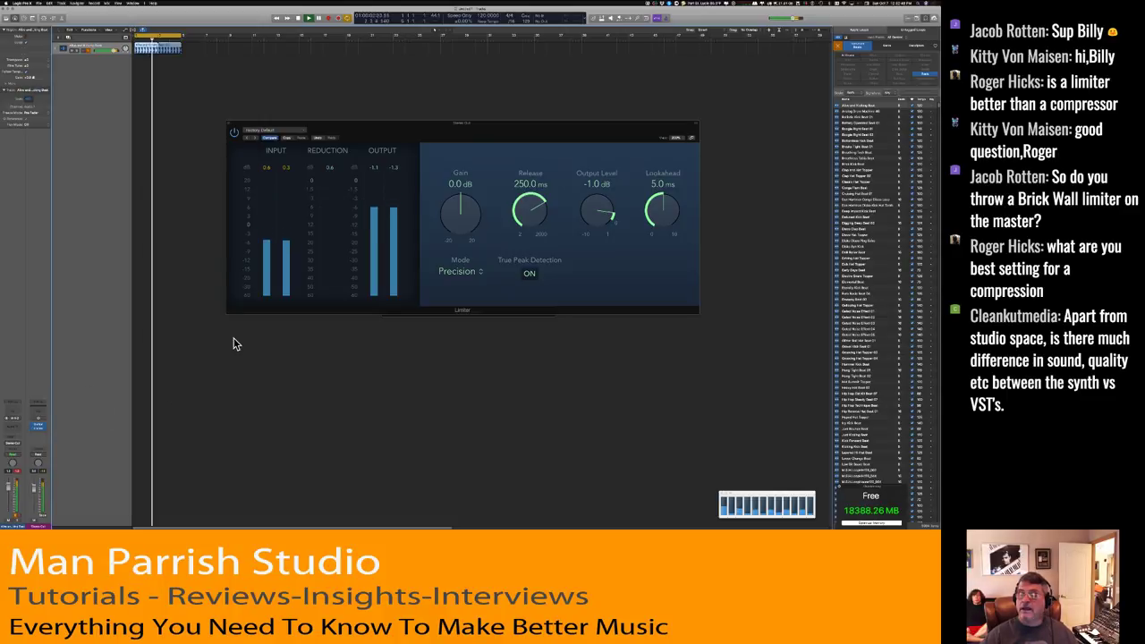
key(space)
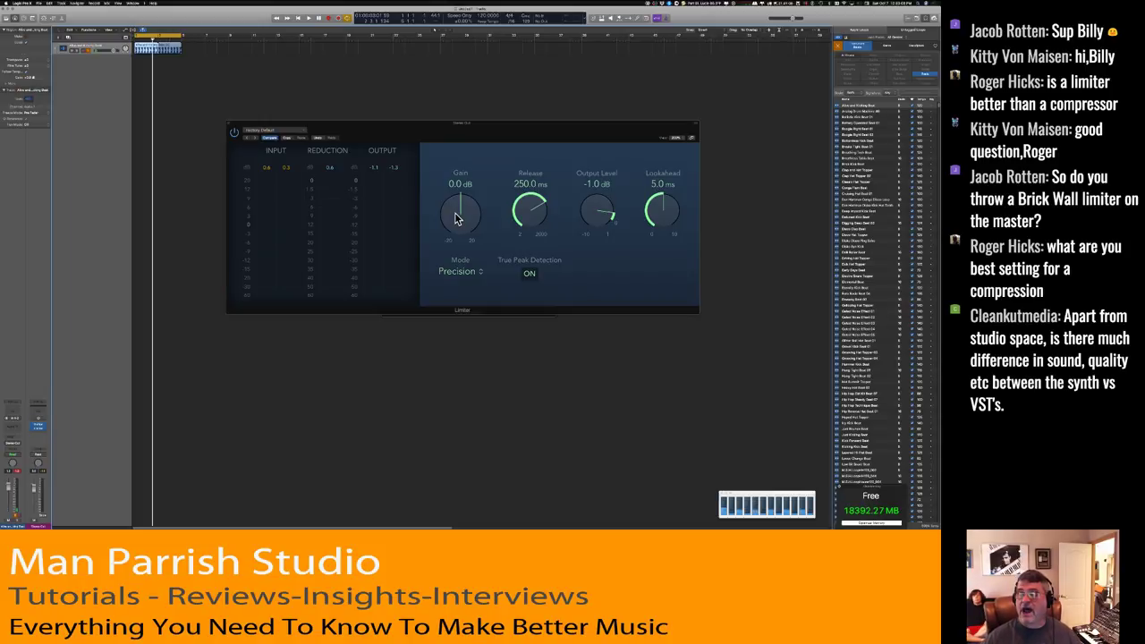
Raise the Limiter's Gain to +13.5 dB while the loop plays and replay the loop to compare the output level.
key(space)
drag(456, 218, 474, 192)
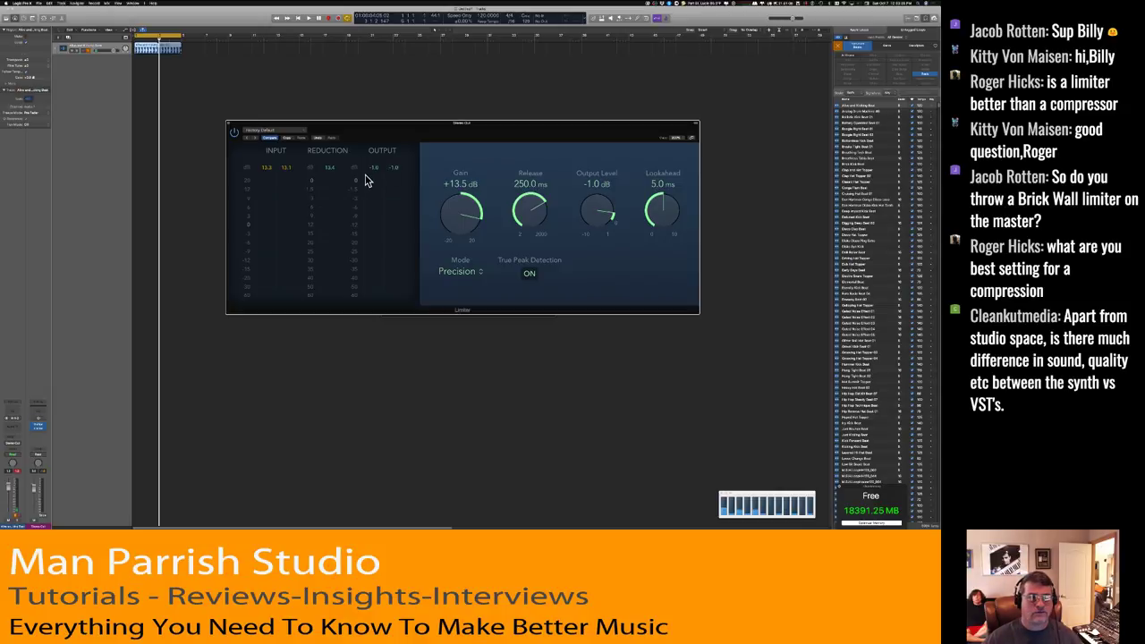
key(space)
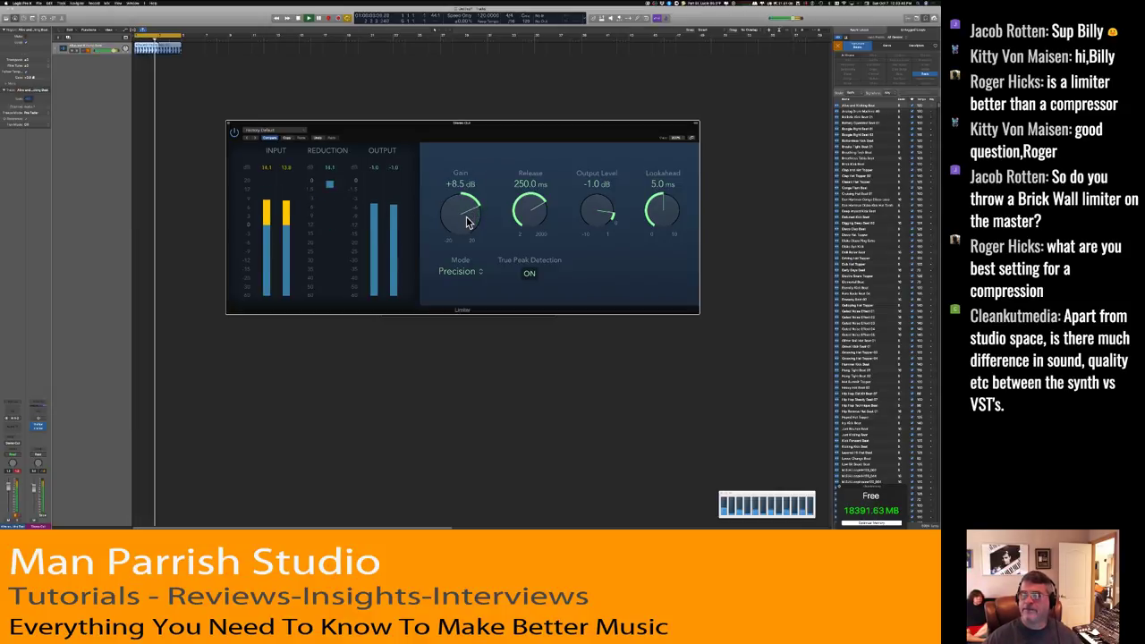
Set the Limiter's Gain back to 0.0 dB while the loop plays and clear its held peak level readings.
drag(464, 208, 463, 225)
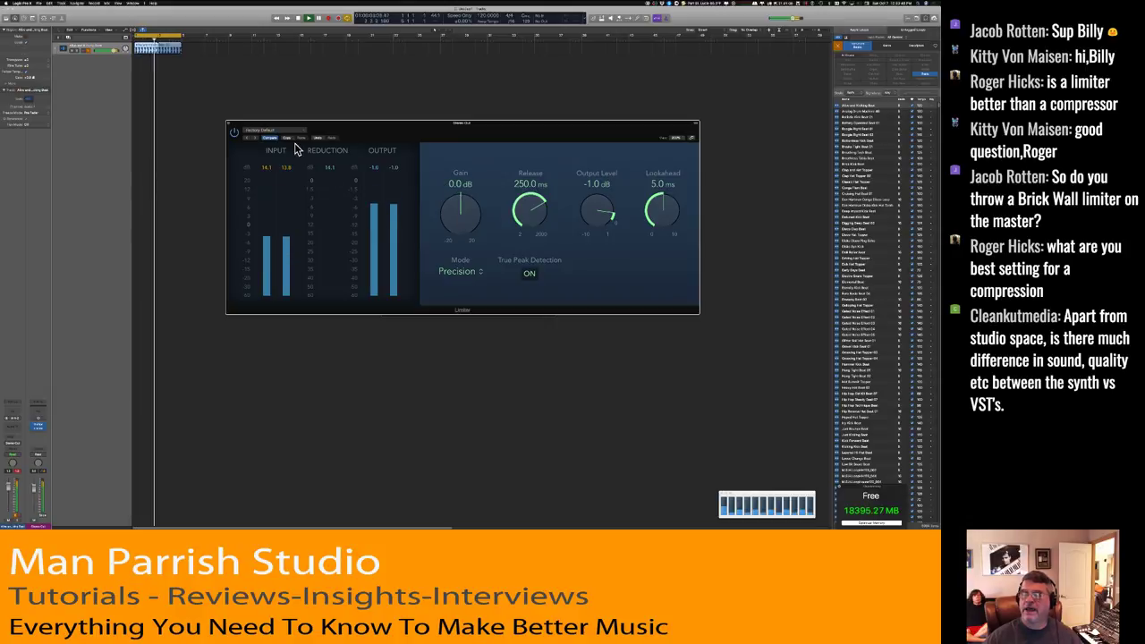
click(331, 168)
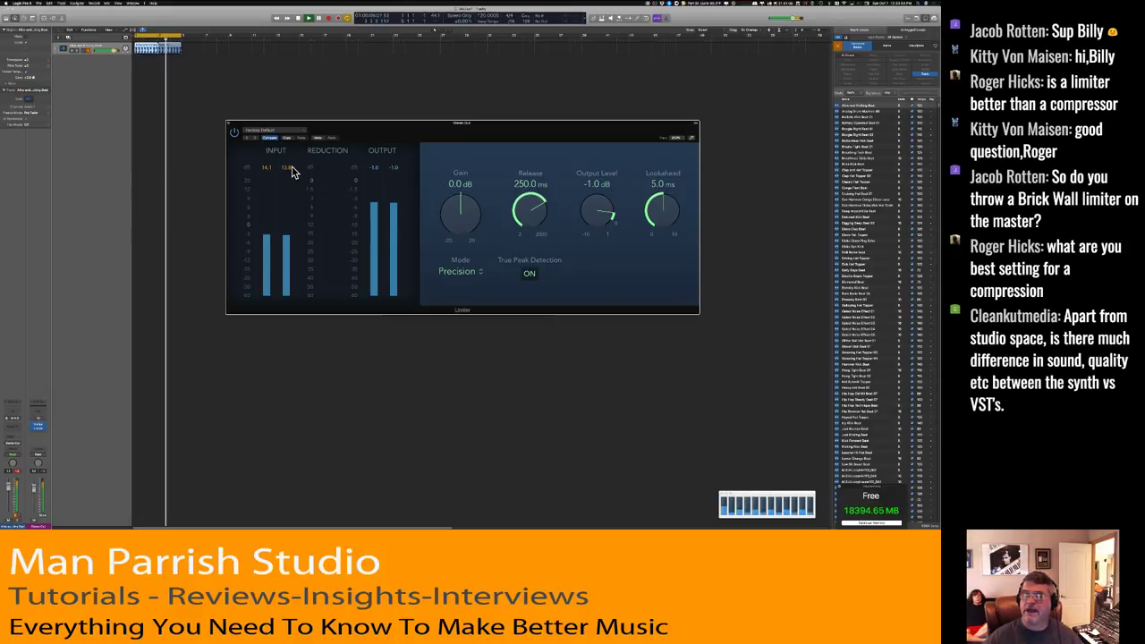
click(287, 168)
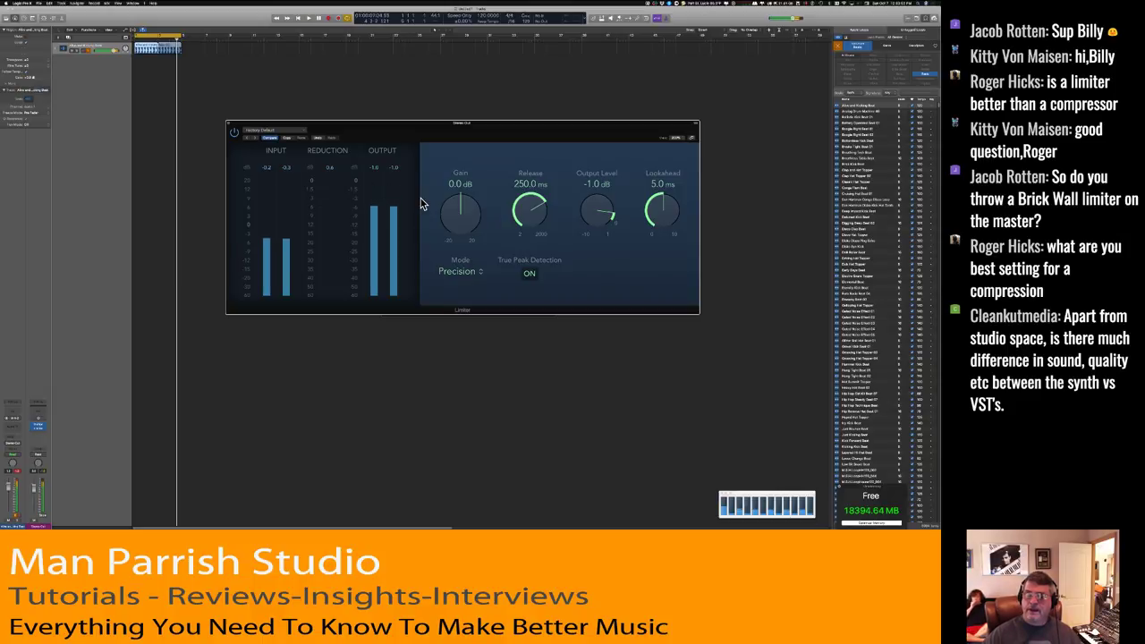
Close the Limiter and Multipressor windows and insert a stereo Linear Phase EQ ahead of the Limiter on the Stereo Out.
click(230, 126)
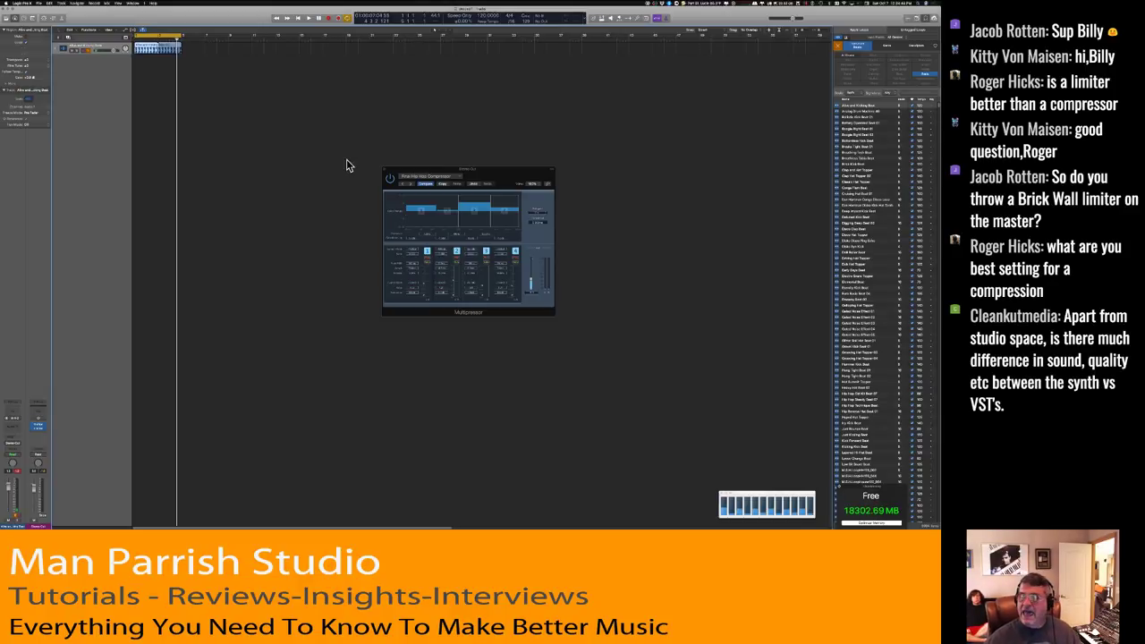
click(386, 170)
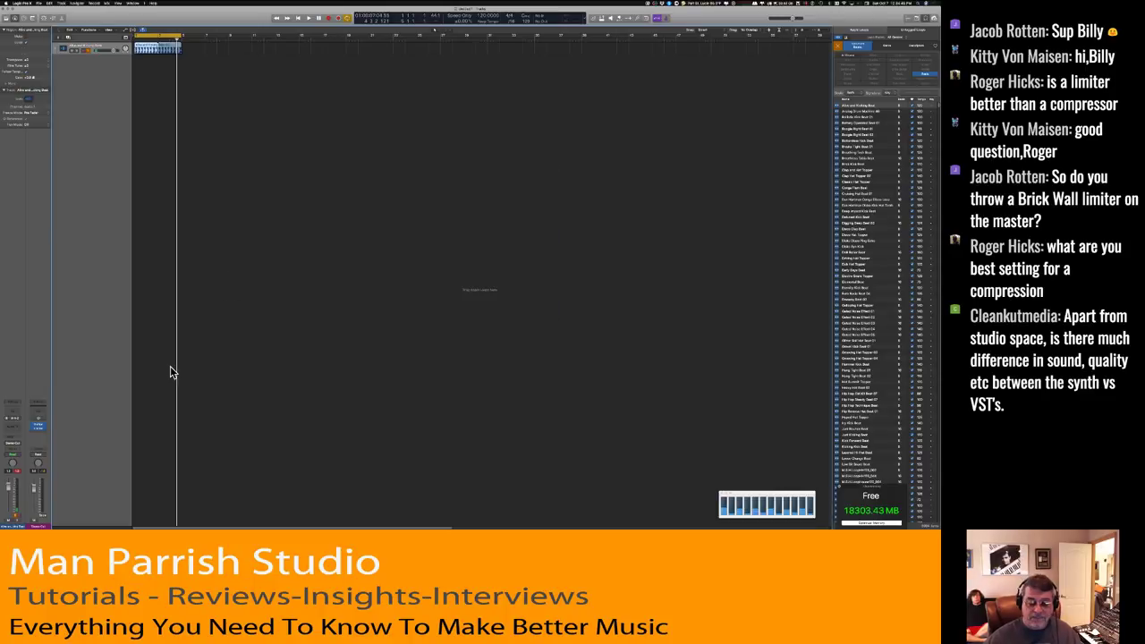
click(41, 432)
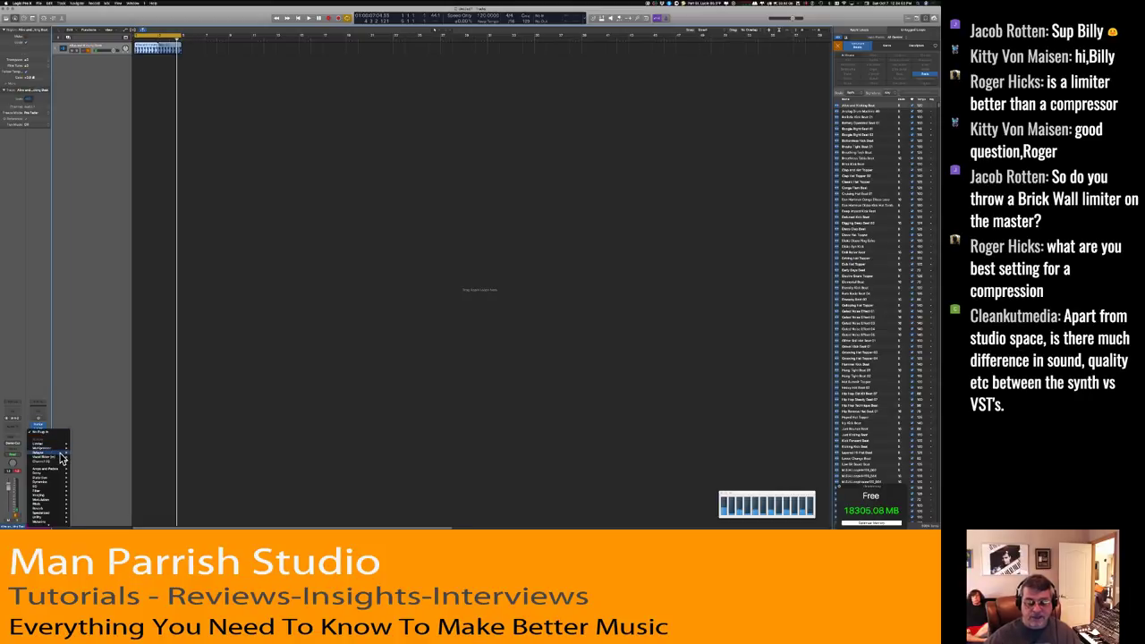
mouse_move(65, 483)
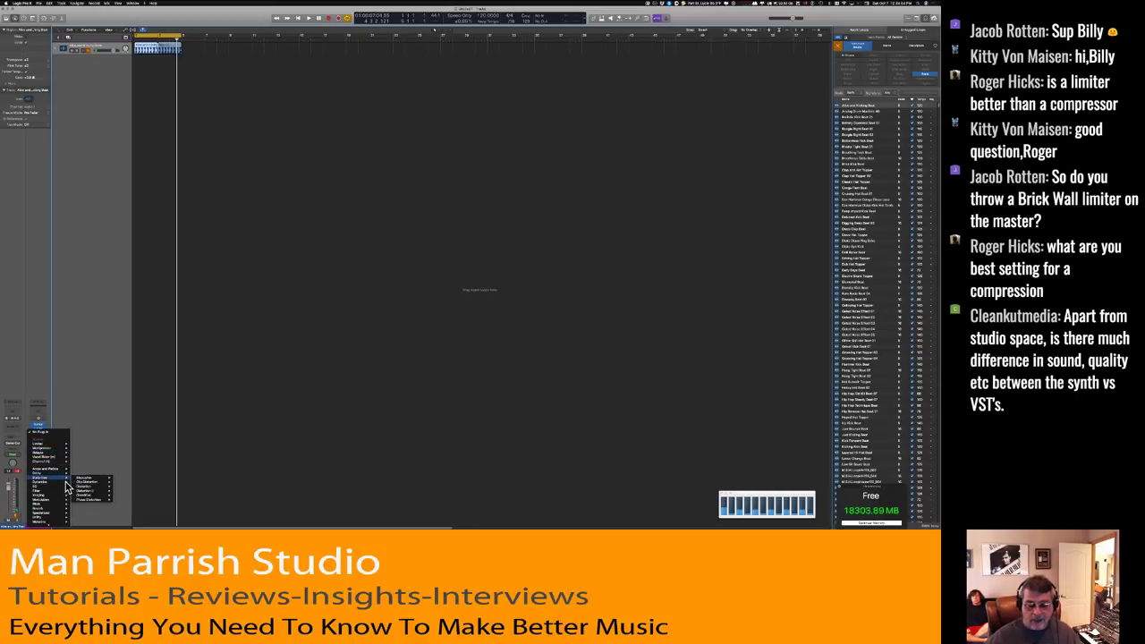
mouse_move(104, 492)
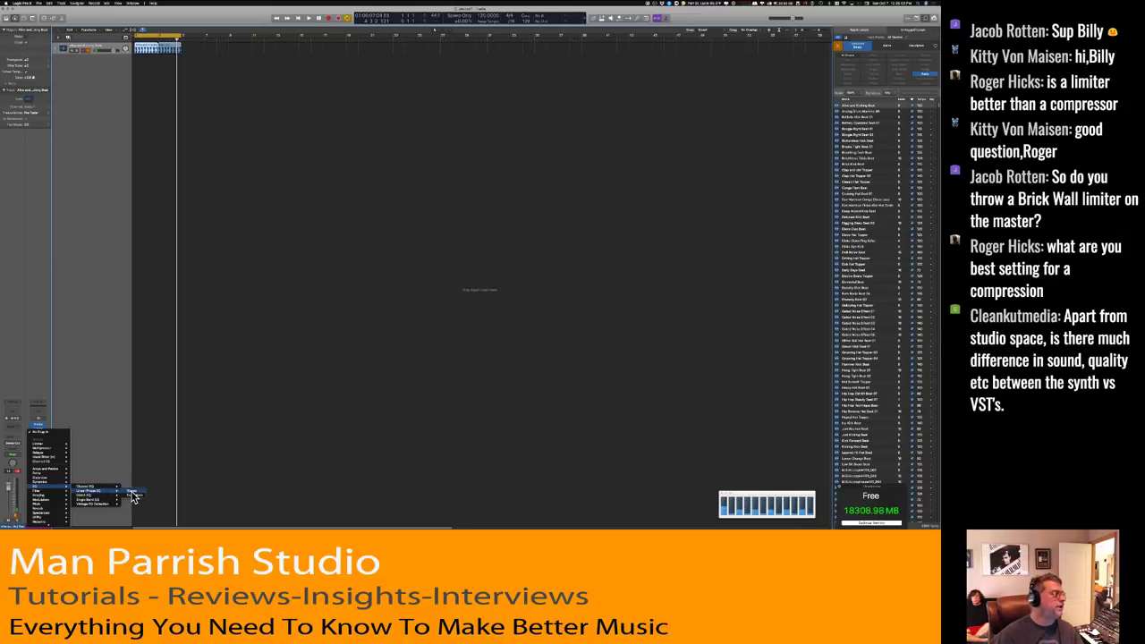
click(131, 494)
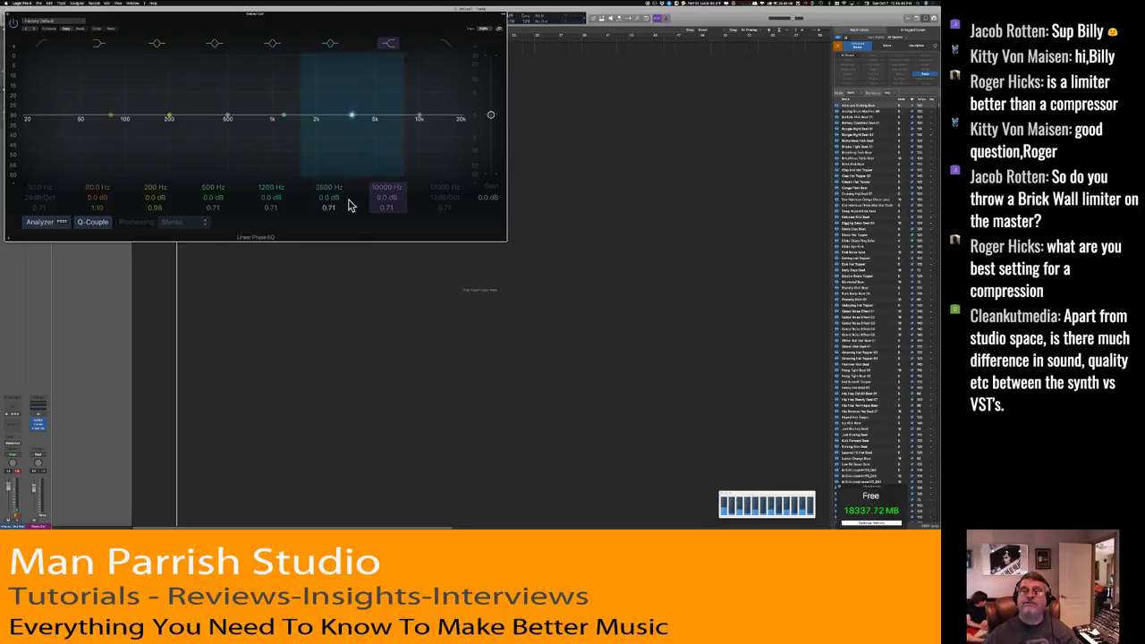
drag(288, 27, 467, 130)
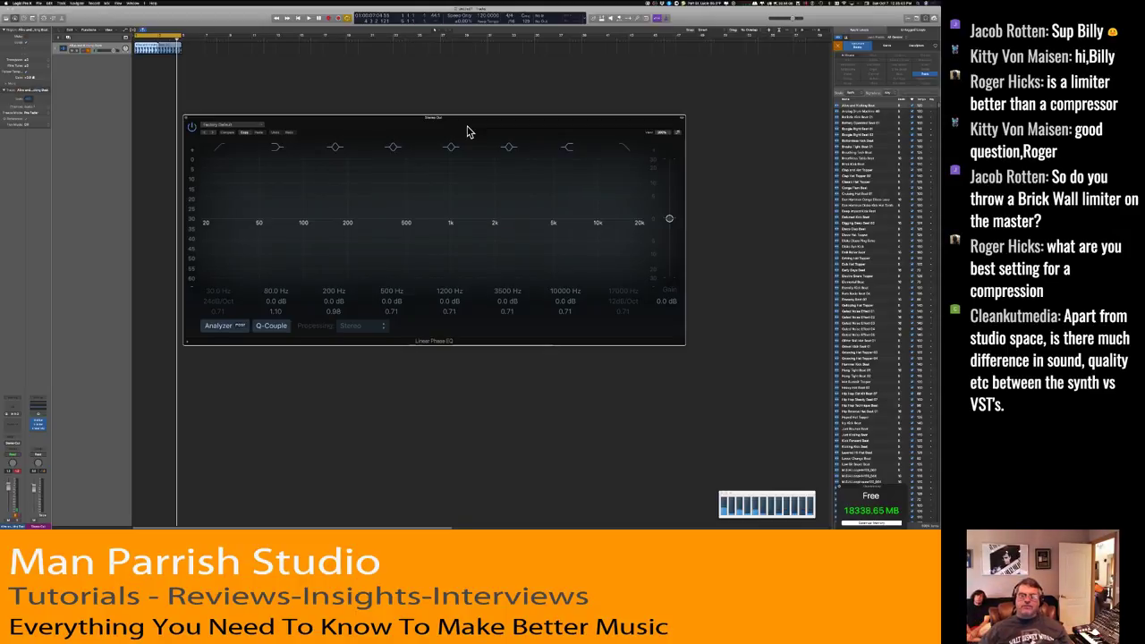
mouse_move(505, 277)
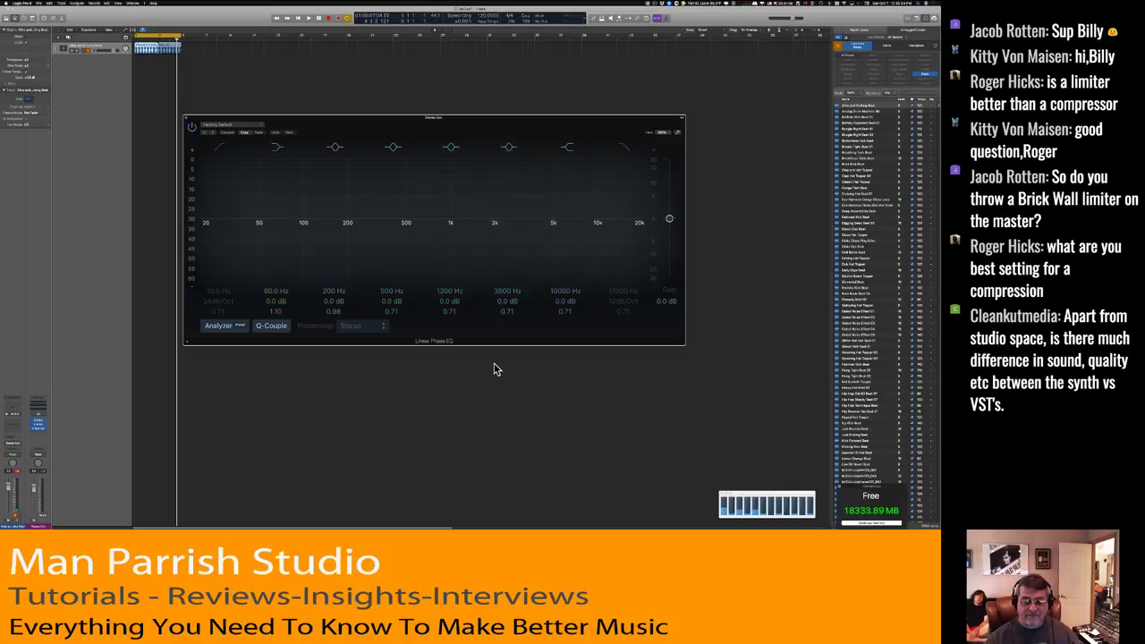
View the Limiter that follows the EQ in the Stereo Out chain and reopen the Linear Phase EQ, centring its window.
click(39, 428)
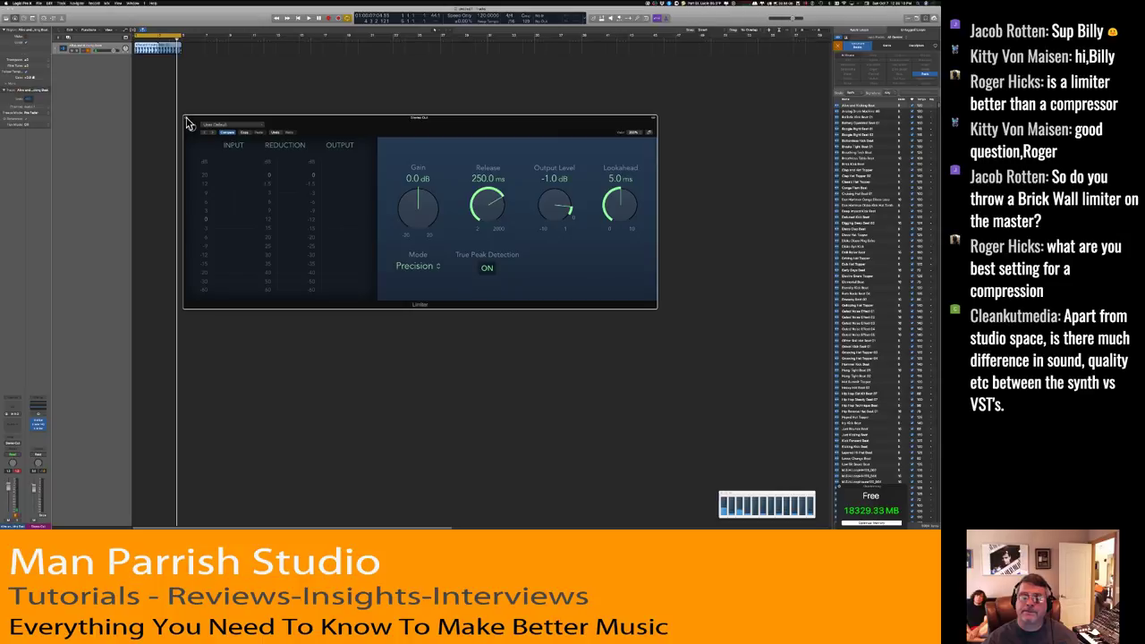
click(189, 125)
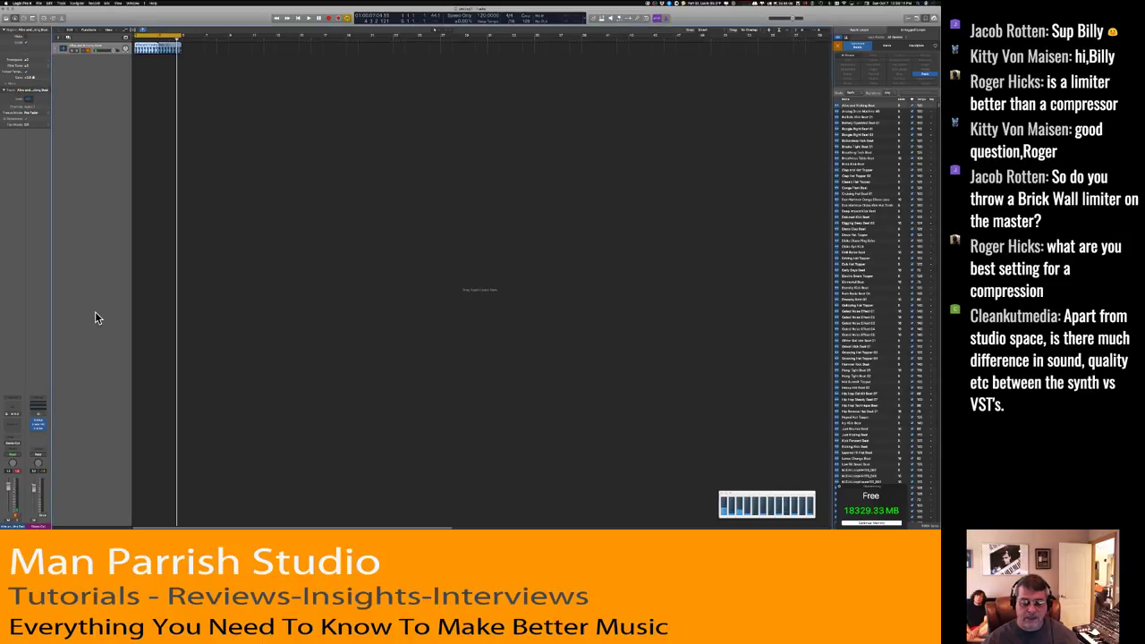
click(37, 424)
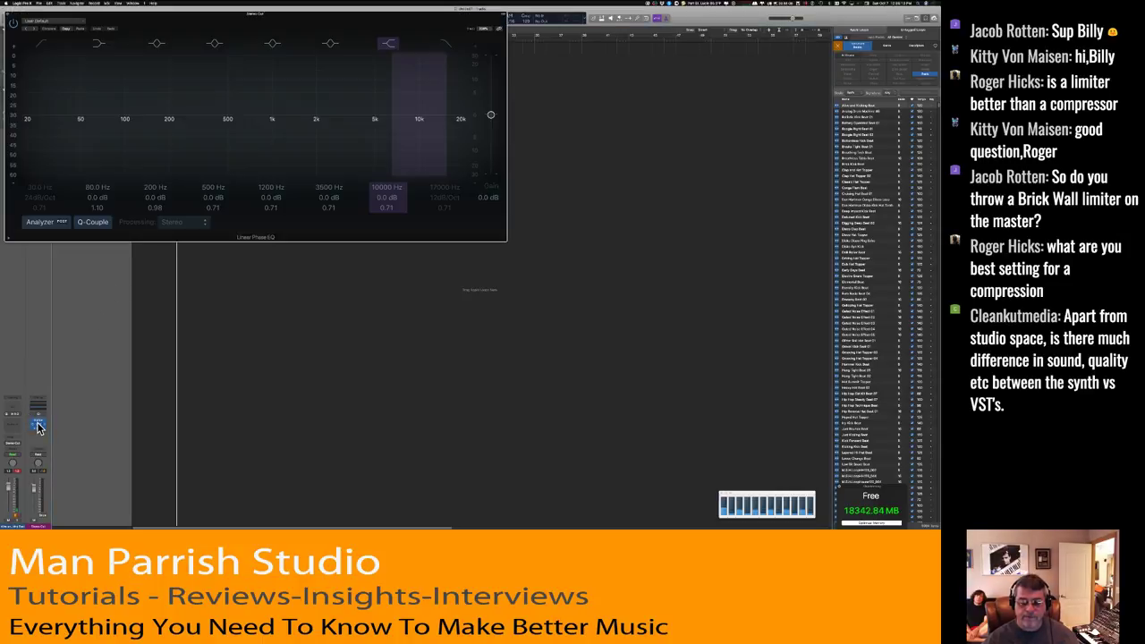
click(323, 25)
drag(323, 25, 494, 110)
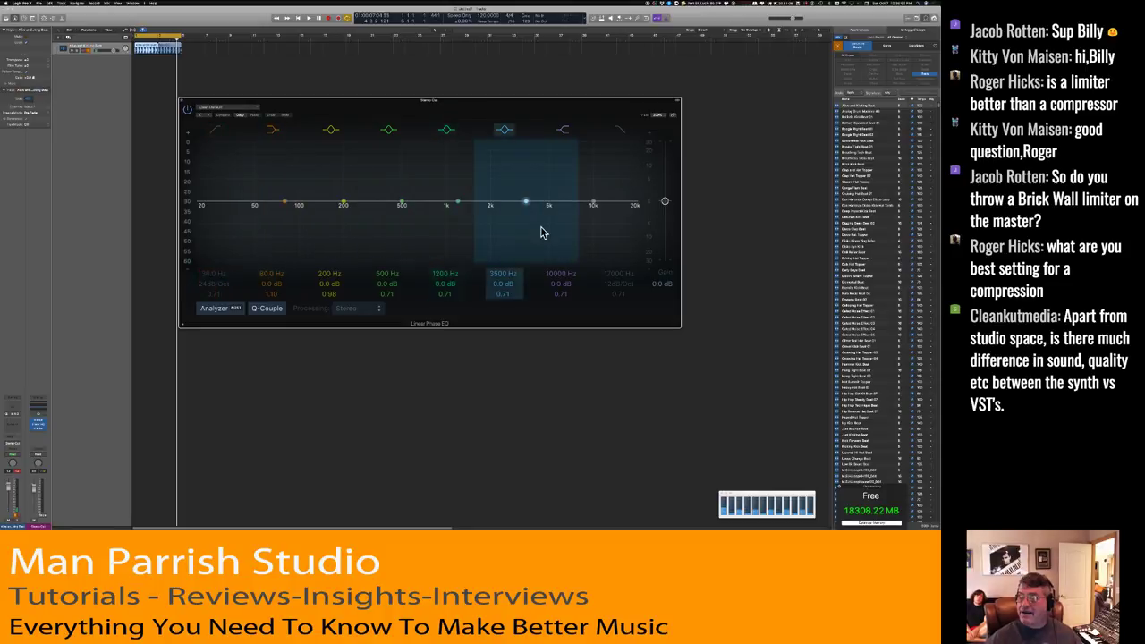
Play the loop and boost three EQ bands: high shelf 4950 Hz +8.8 dB, mid 1180 Hz +6.8 dB, low 34.0 Hz +24.0 dB.
key(space)
drag(593, 199, 546, 177)
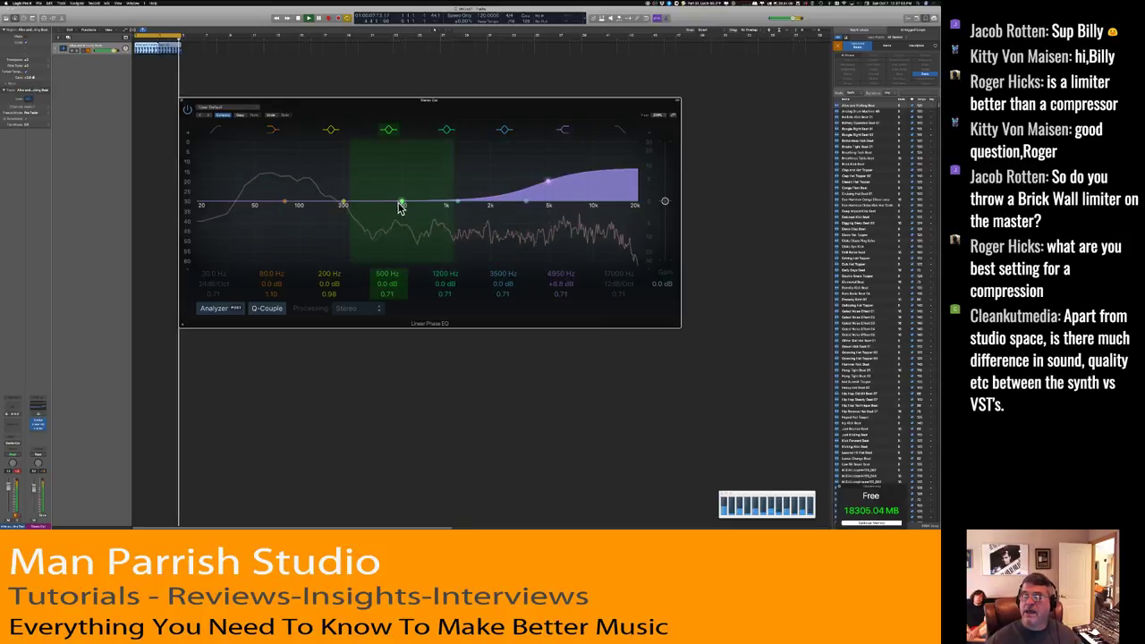
drag(402, 203, 464, 183)
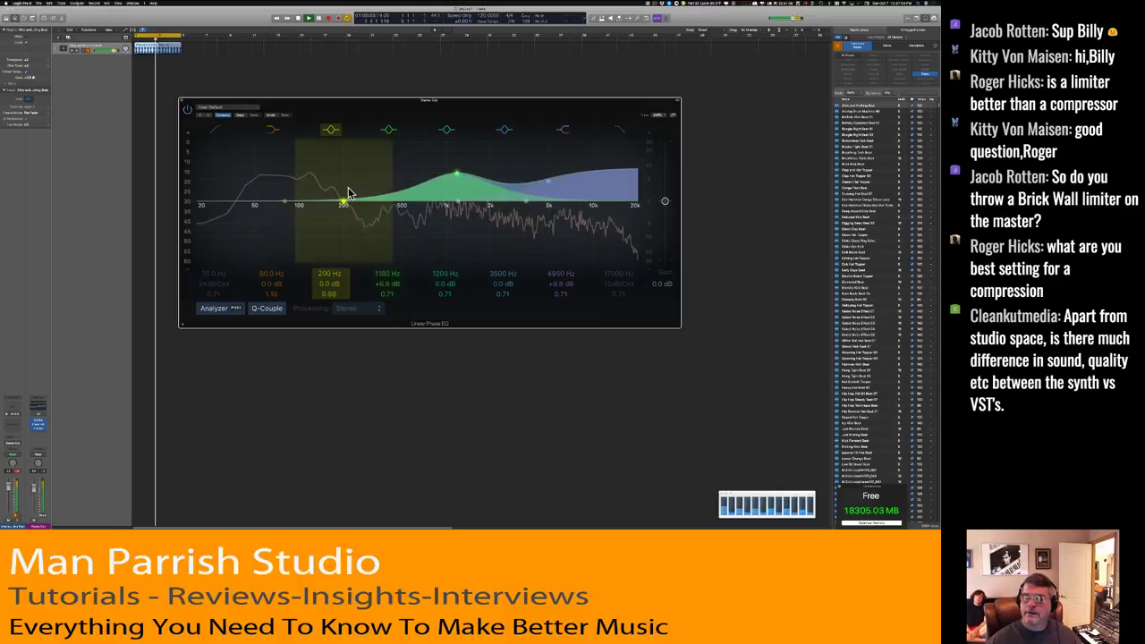
drag(343, 203, 232, 144)
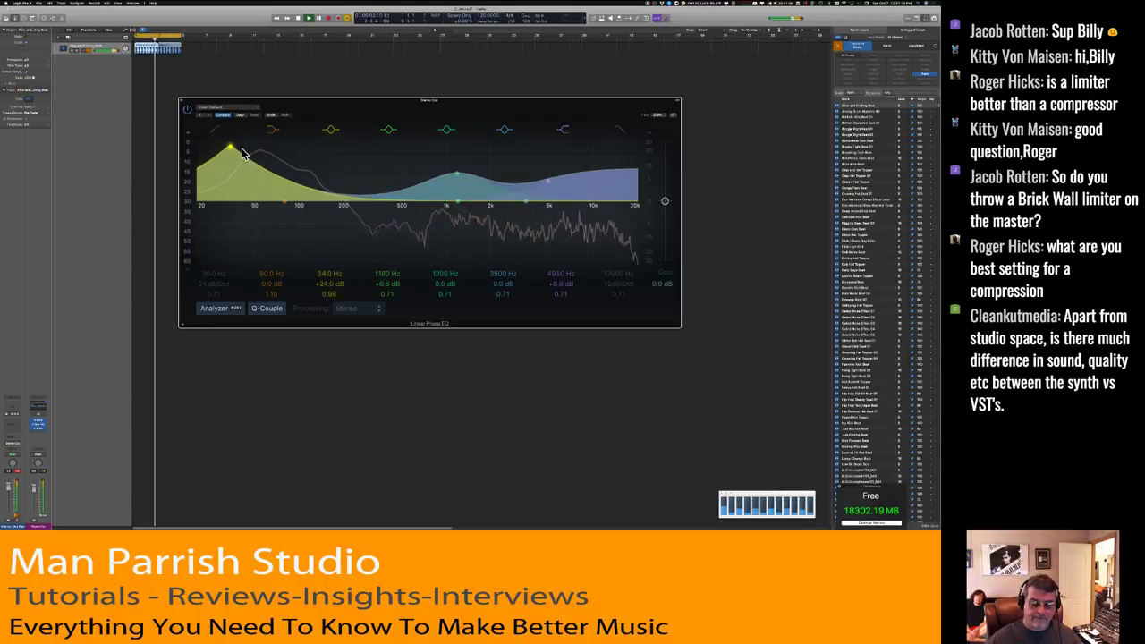
Bypass and re-enable the Linear Phase EQ and replay the loop to compare the sound with and without the boosts.
click(188, 110)
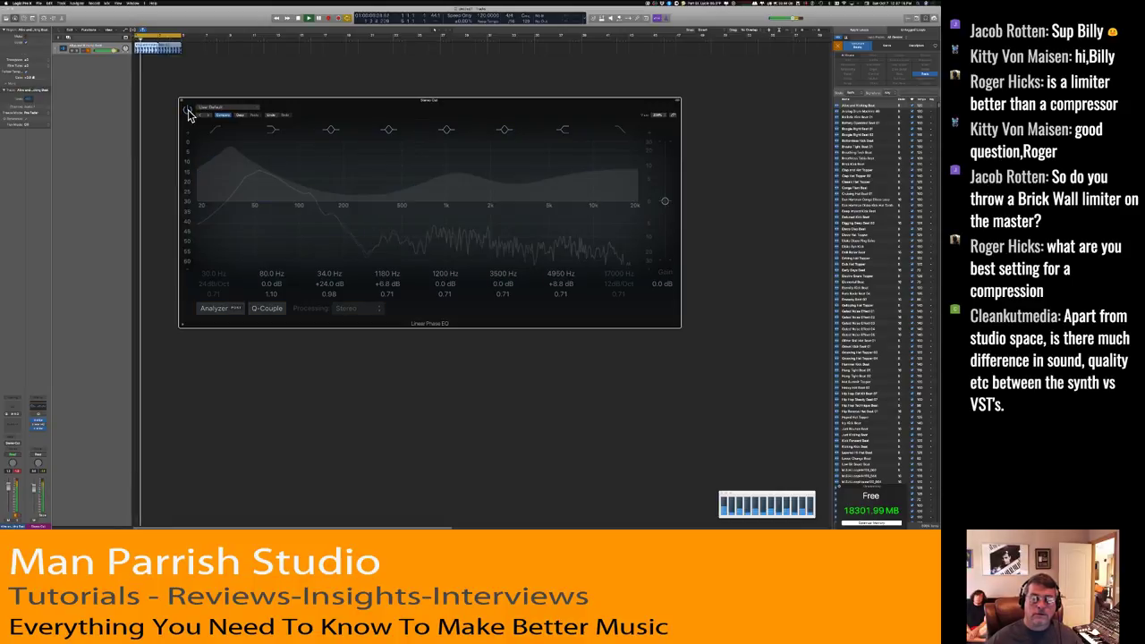
click(188, 110)
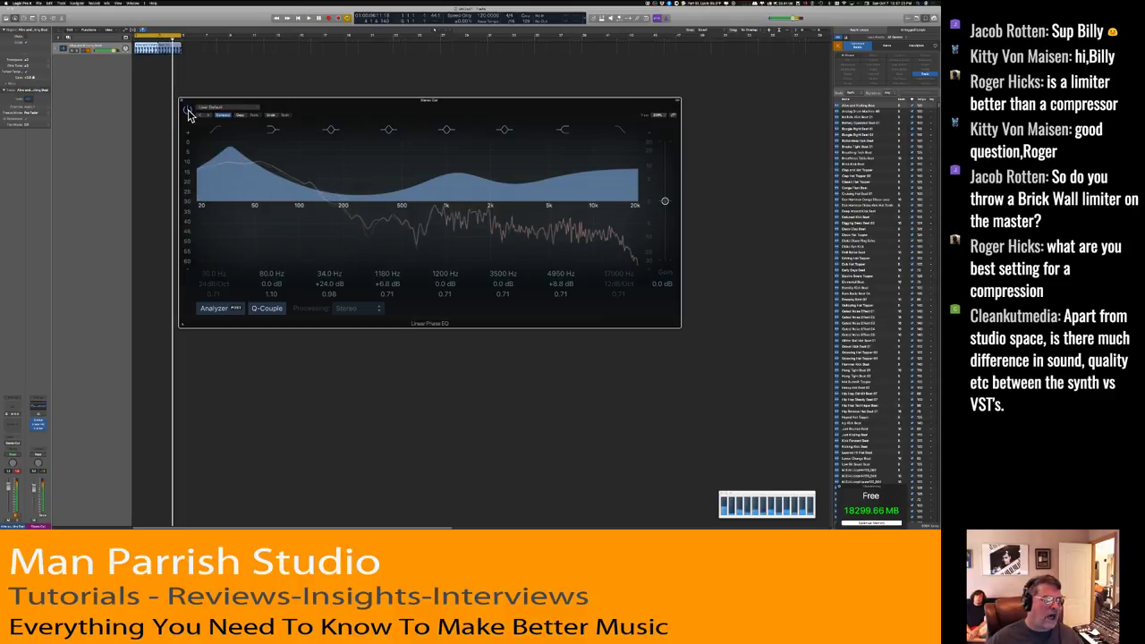
key(space)
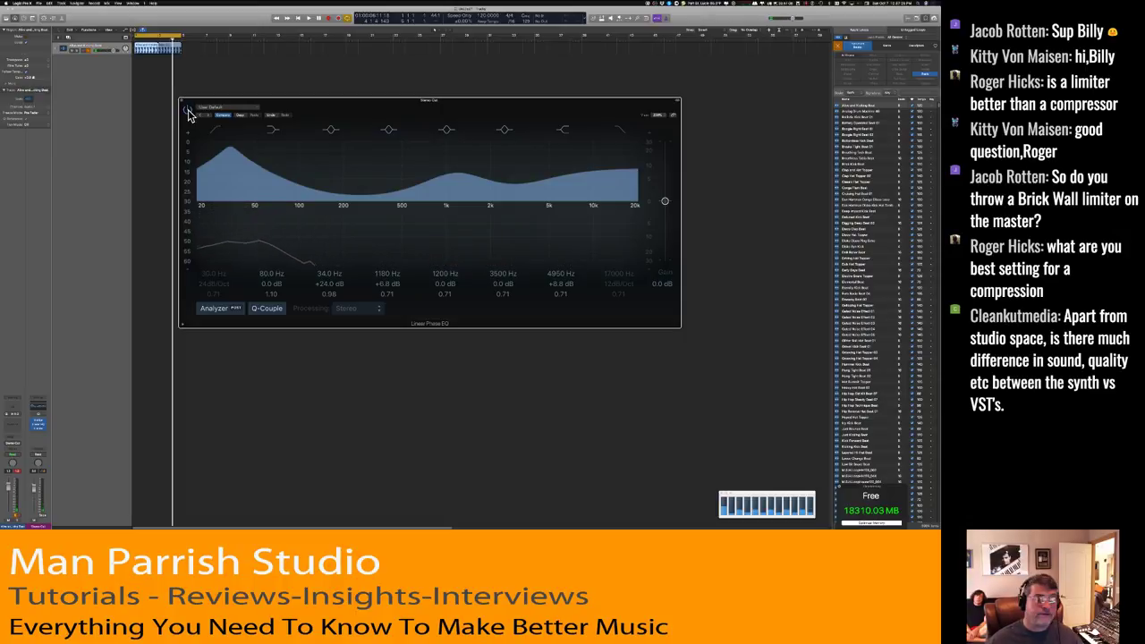
click(188, 111)
key(space)
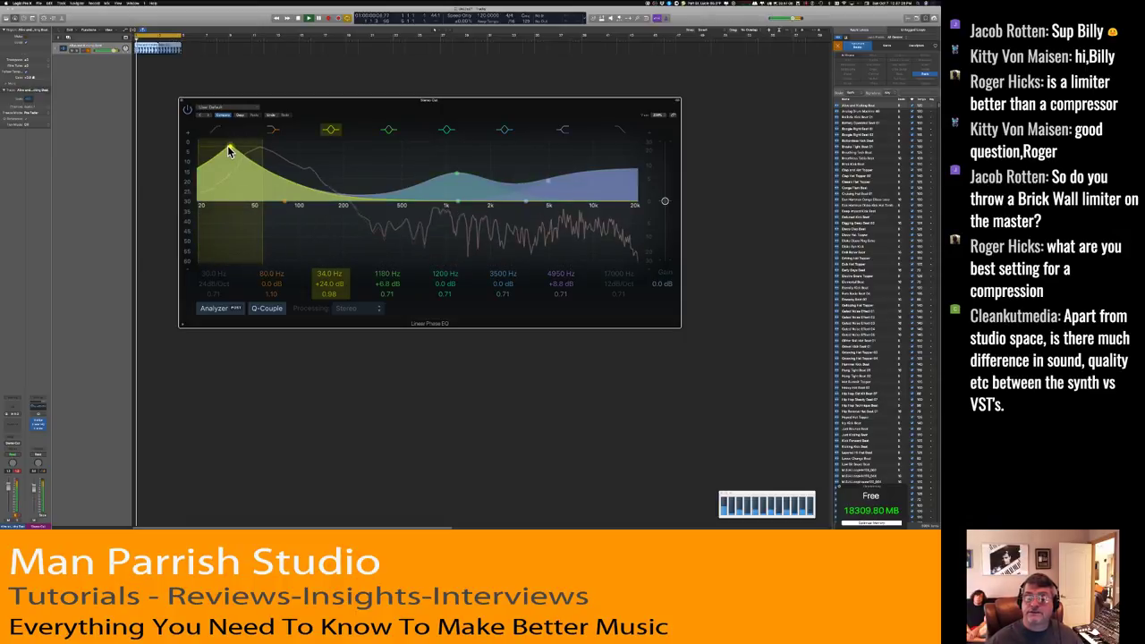
Retune the Linear Phase EQ's low boost to 58.0 Hz and +12.9 dB while the loop plays, and close the EQ.
drag(228, 150, 277, 162)
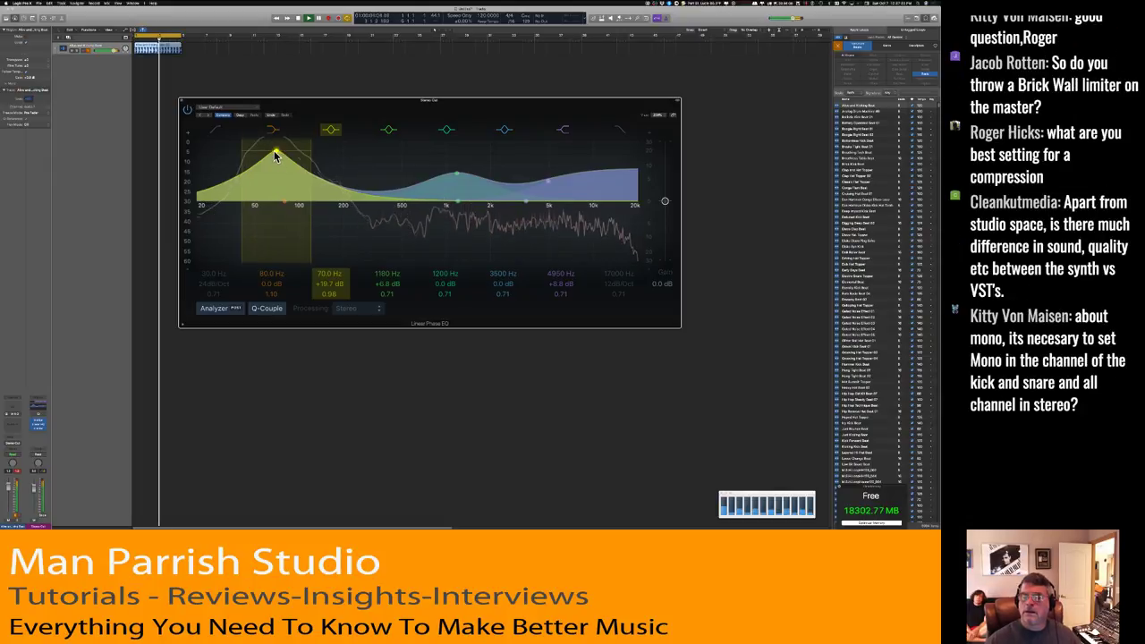
mouse_move(277, 161)
mouse_down()
mouse_move(231, 161)
mouse_move(529, 163)
mouse_move(269, 166)
mouse_up()
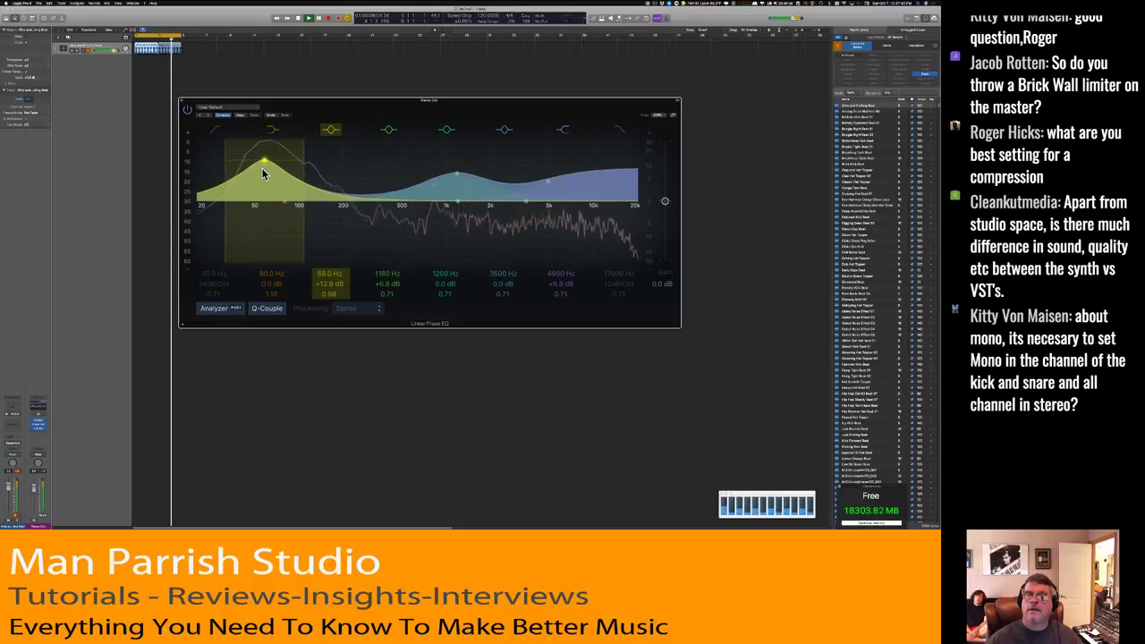
click(186, 112)
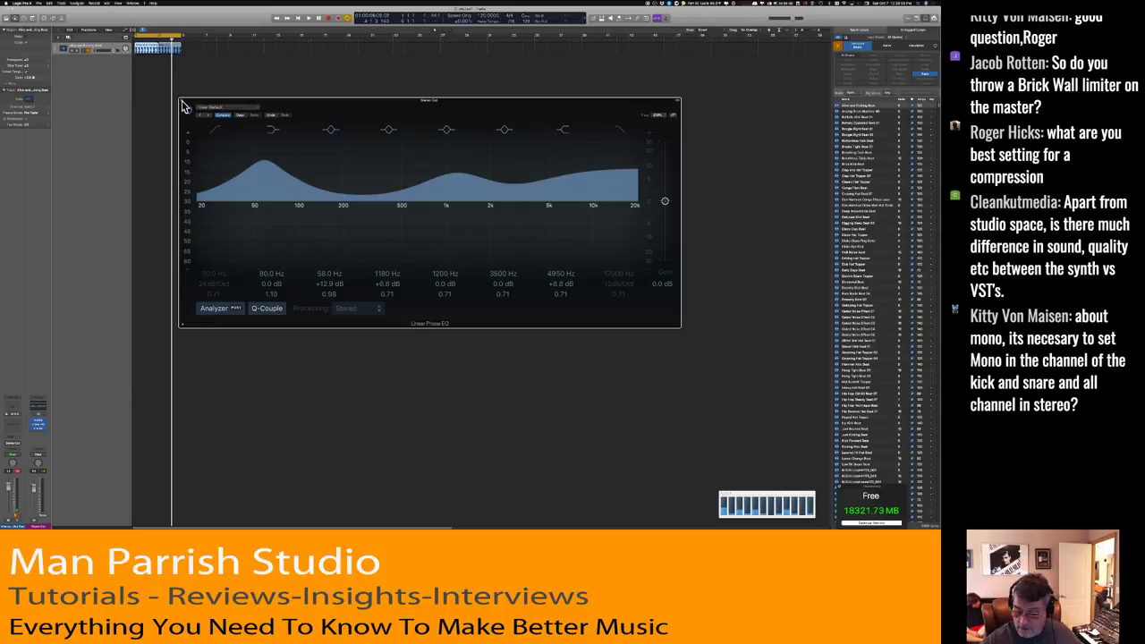
click(183, 103)
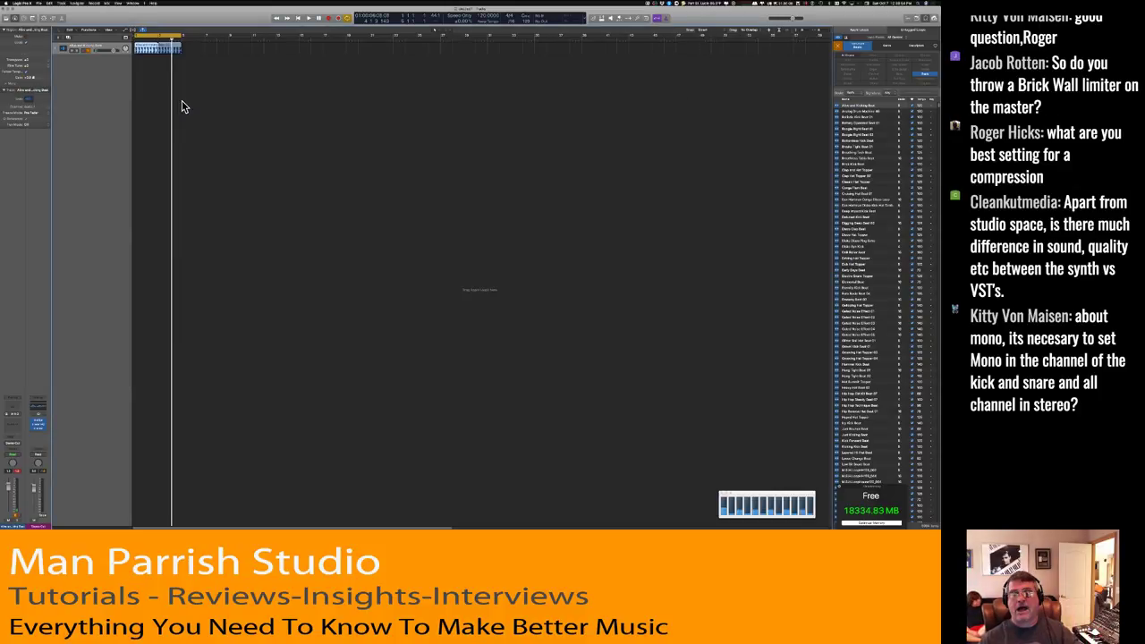
Remove the Multipressor, Linear Phase EQ and Limiter plug-ins from the Stereo Out channel strip.
click(47, 425)
click(46, 428)
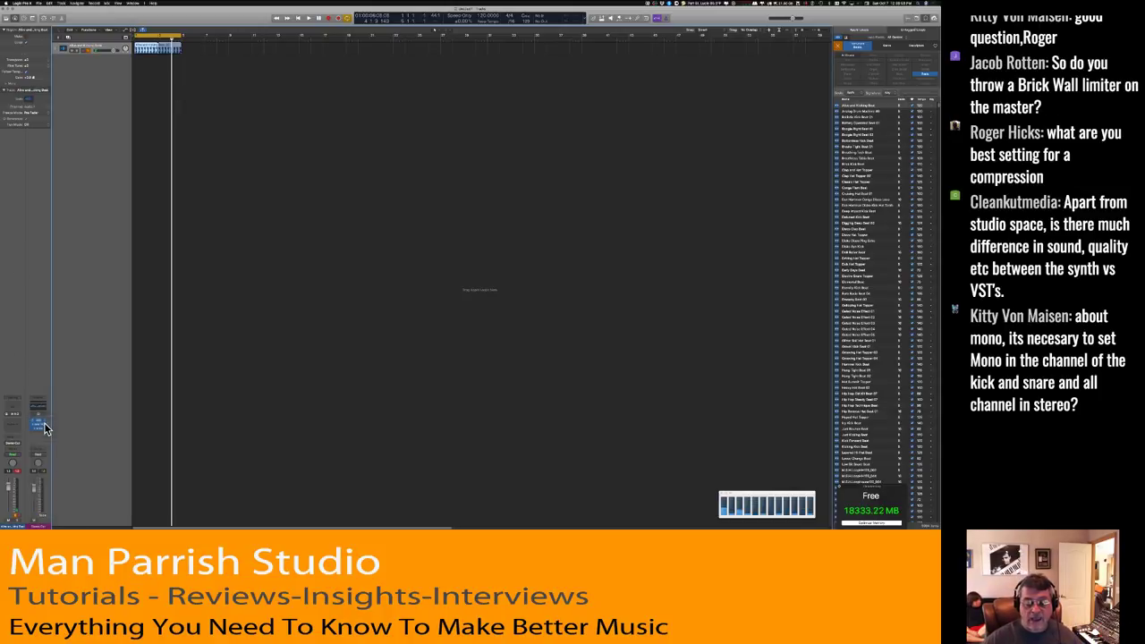
click(47, 429)
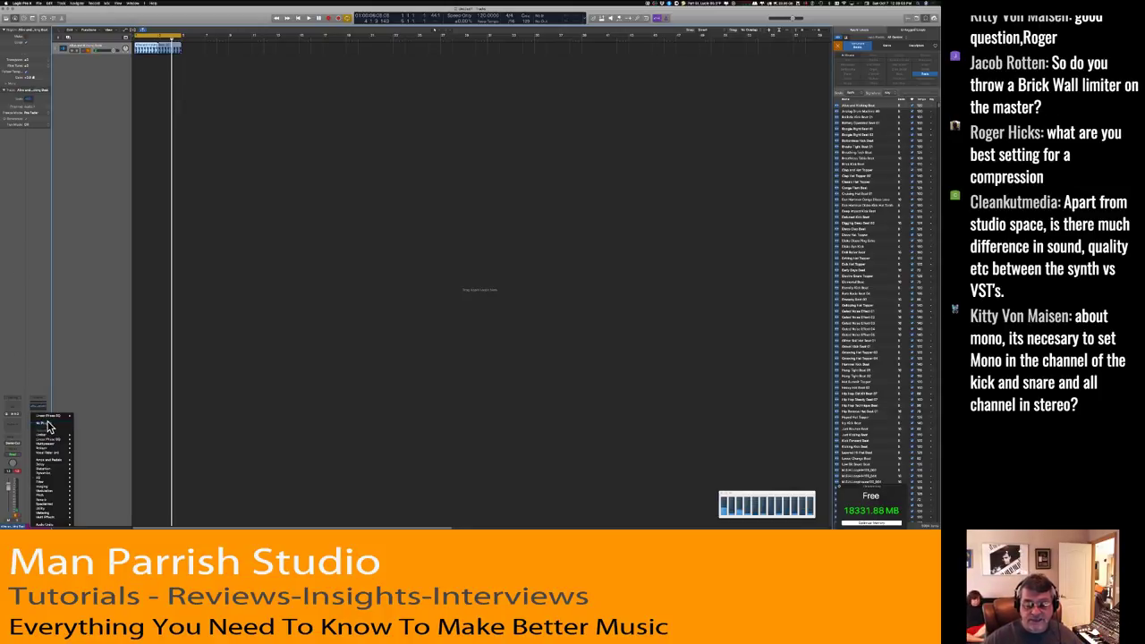
click(48, 431)
click(48, 429)
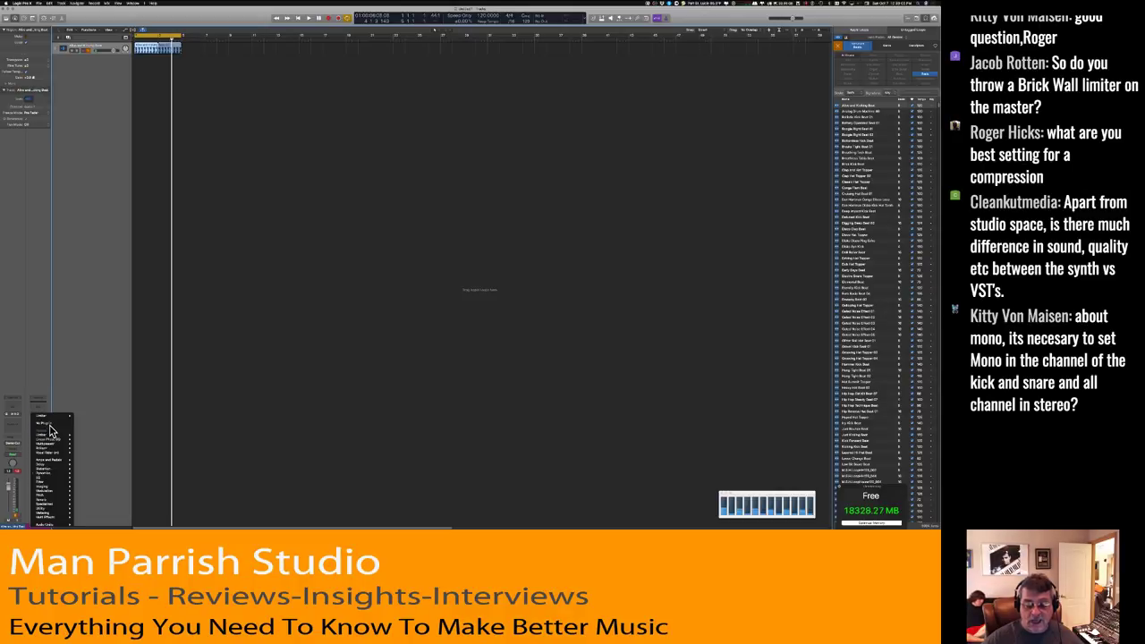
click(51, 430)
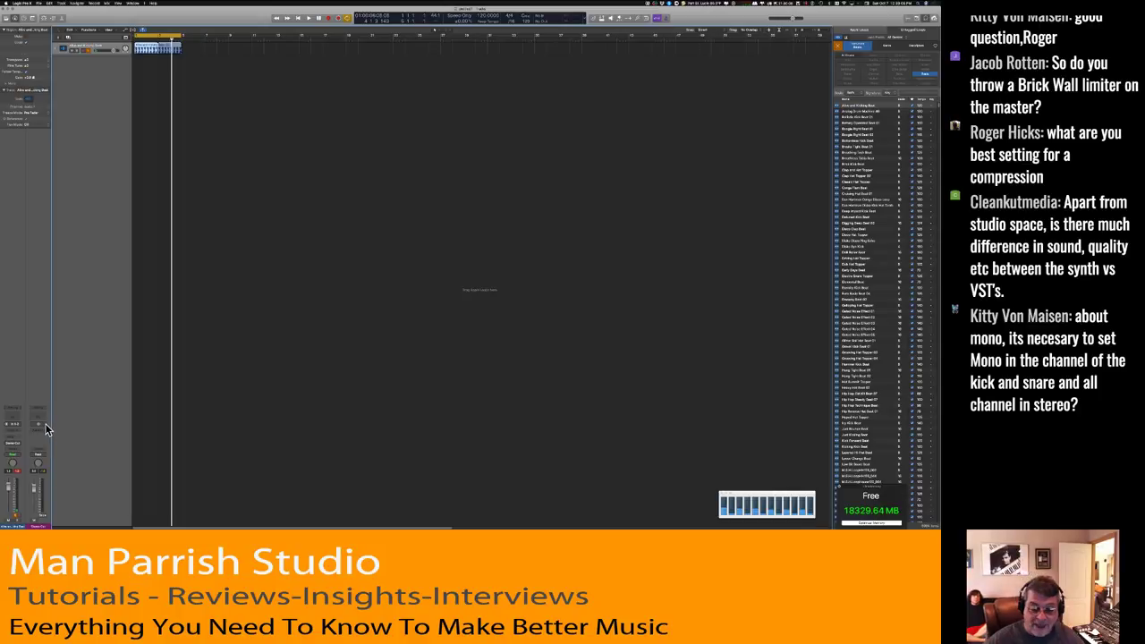
Browse the third-party Audio Units effects available for the Stereo Out channel strip, manufacturer by manufacturer, without inserting any.
click(45, 432)
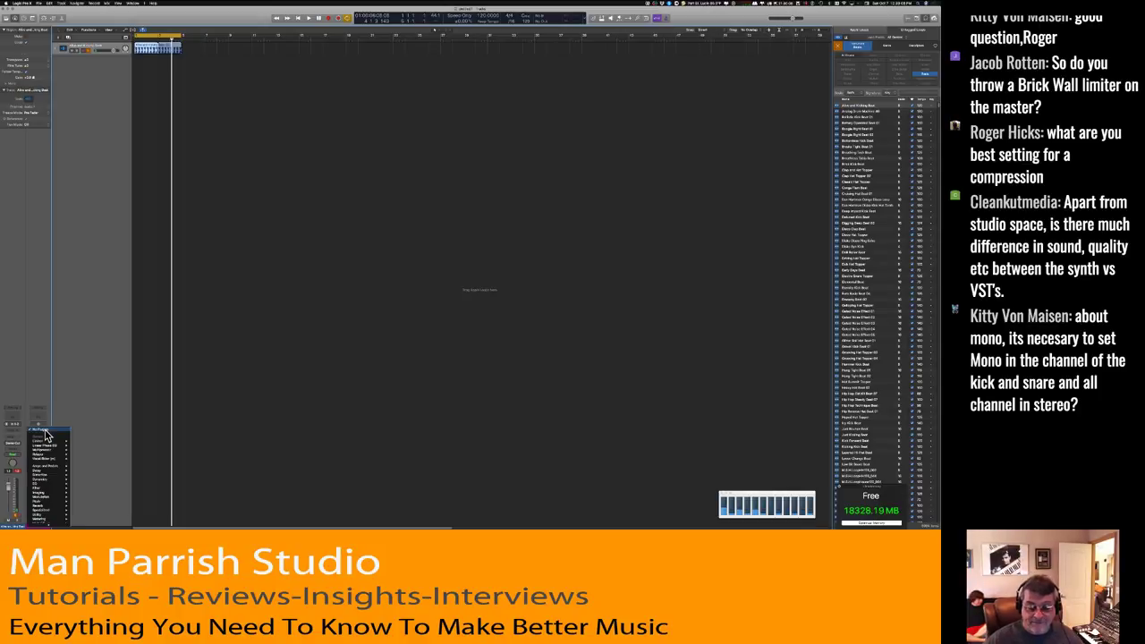
mouse_move(44, 523)
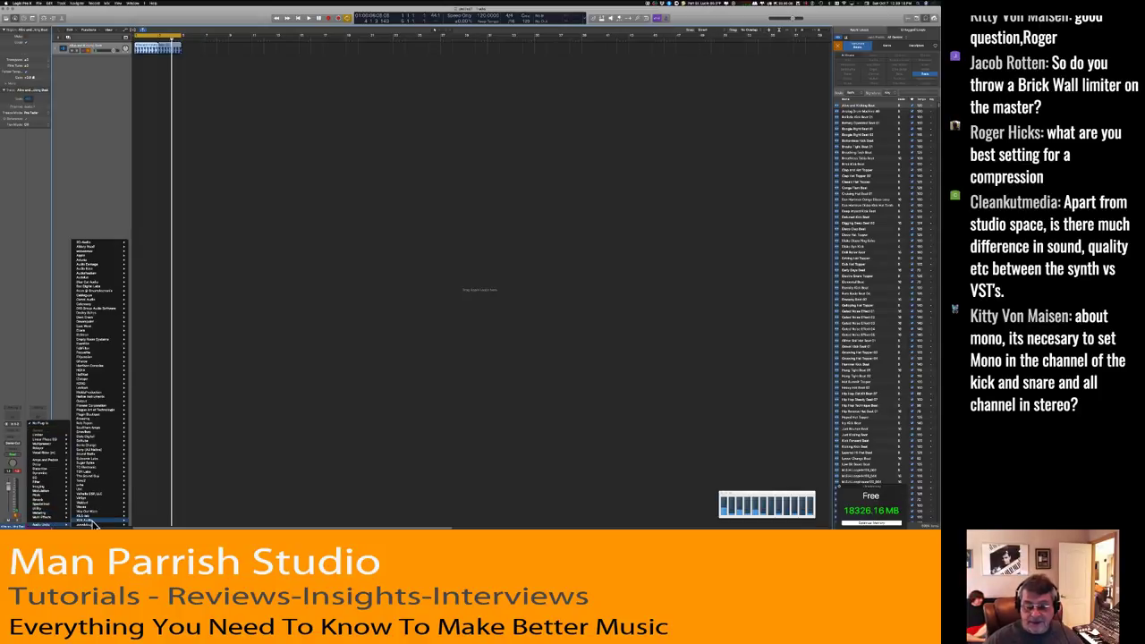
mouse_move(90, 520)
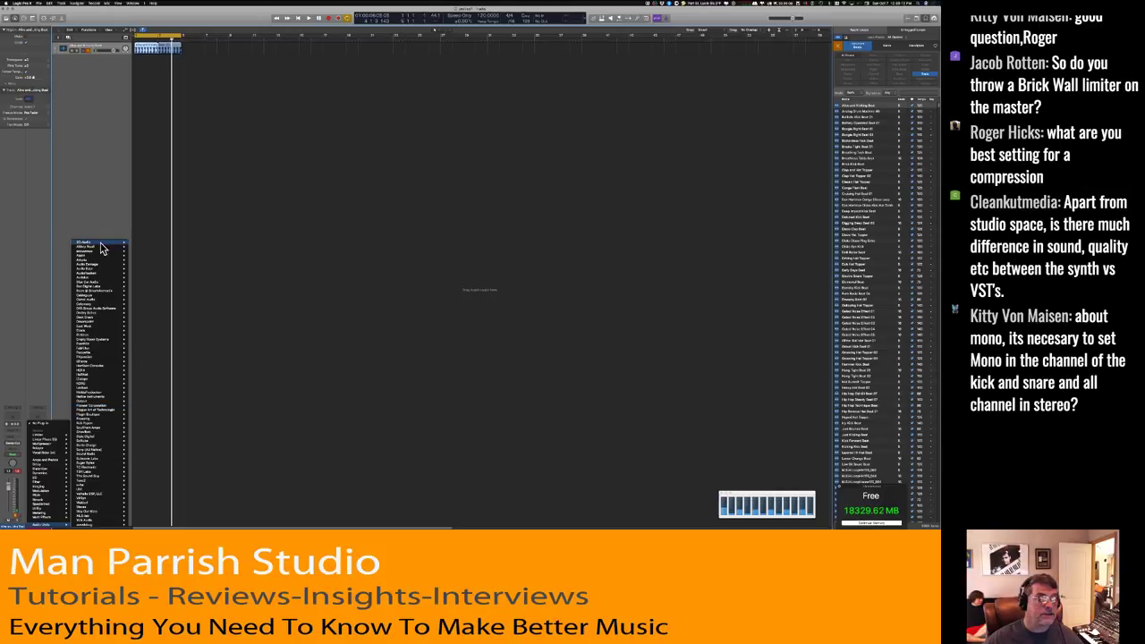
mouse_move(112, 264)
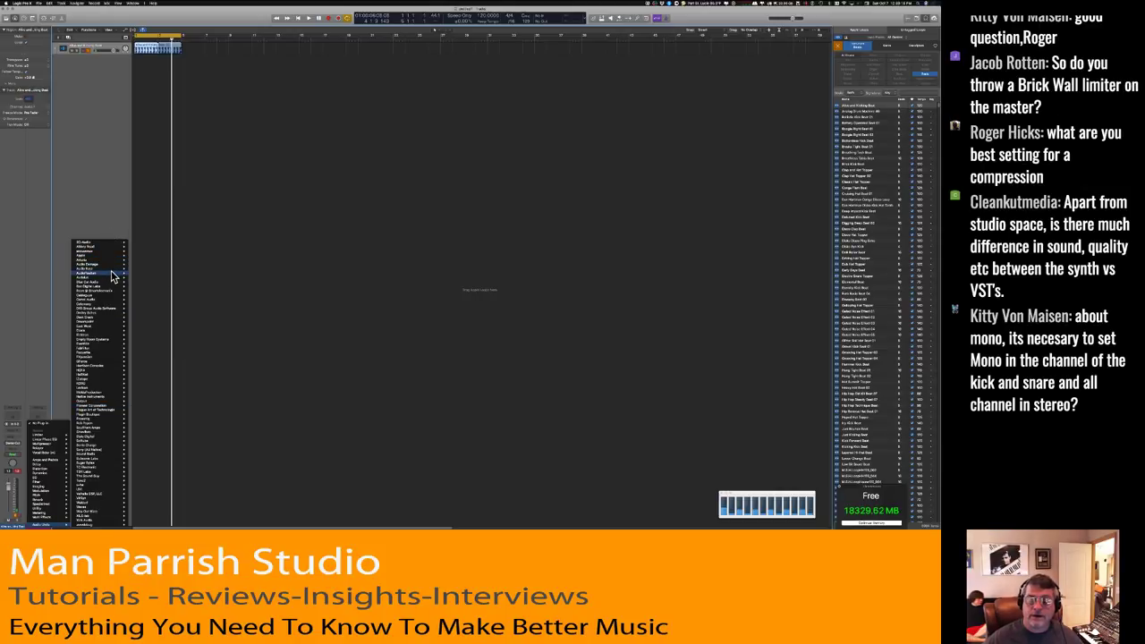
mouse_move(114, 284)
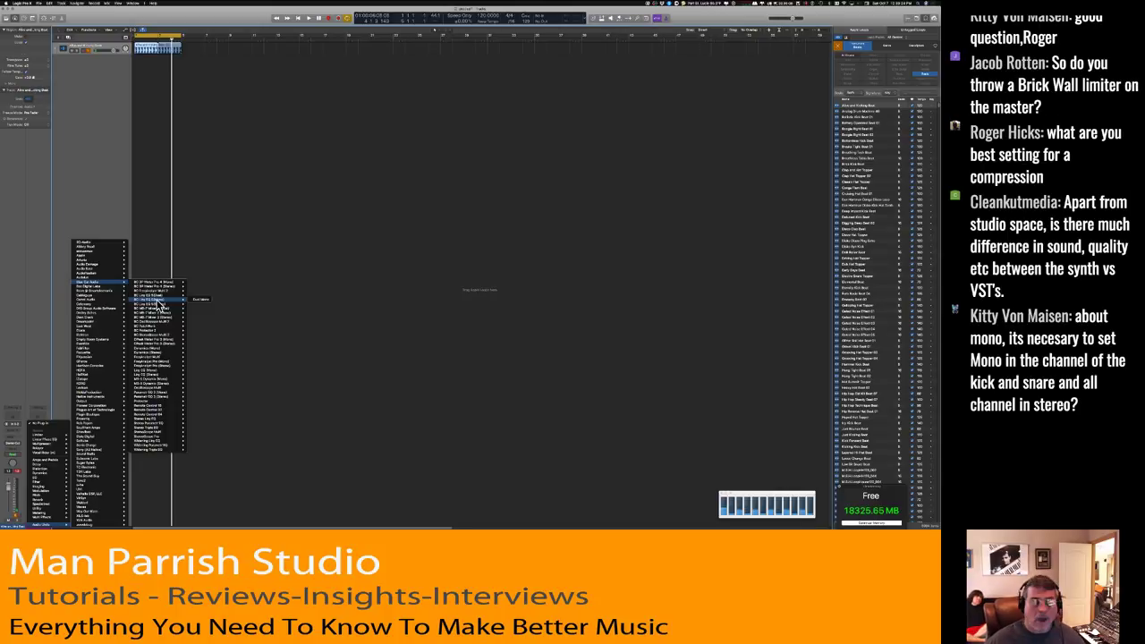
mouse_move(162, 341)
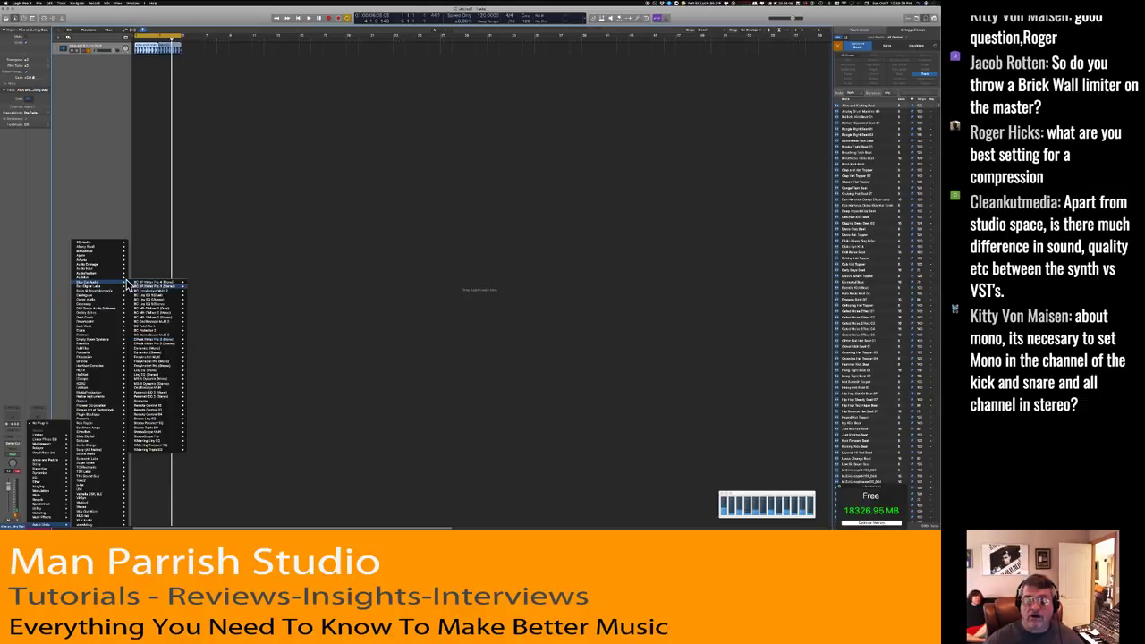
mouse_move(108, 287)
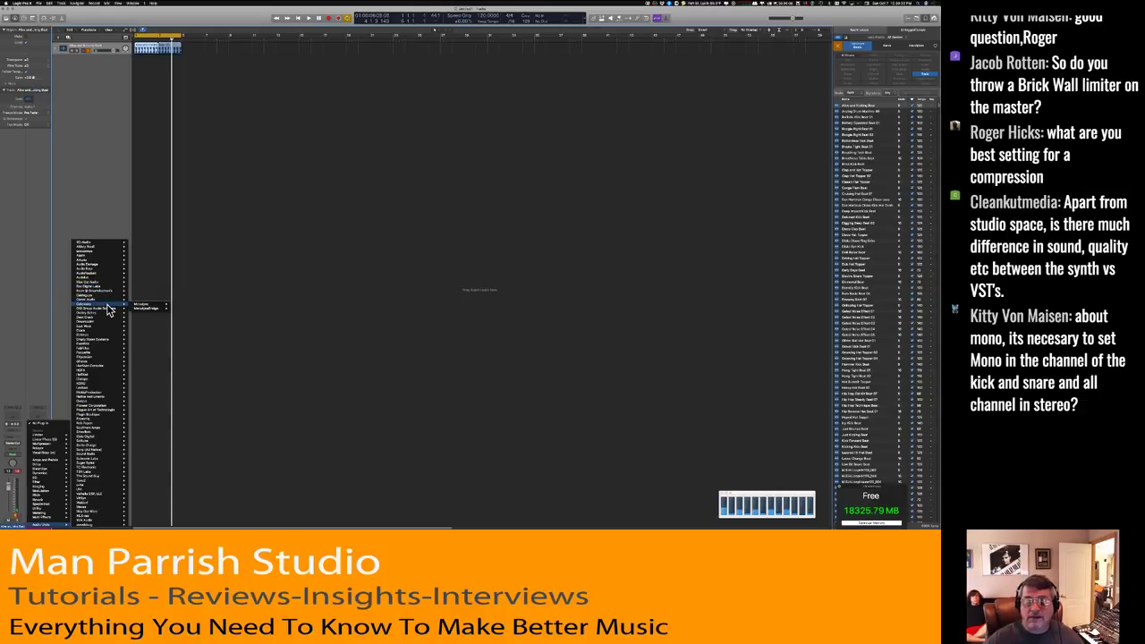
mouse_move(107, 313)
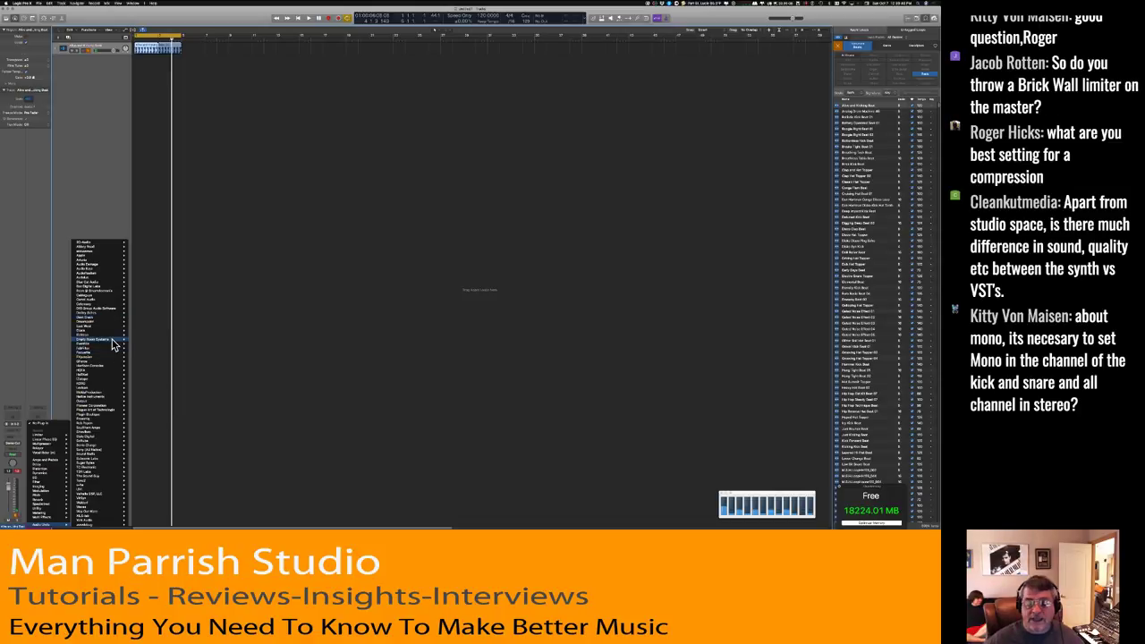
mouse_move(103, 403)
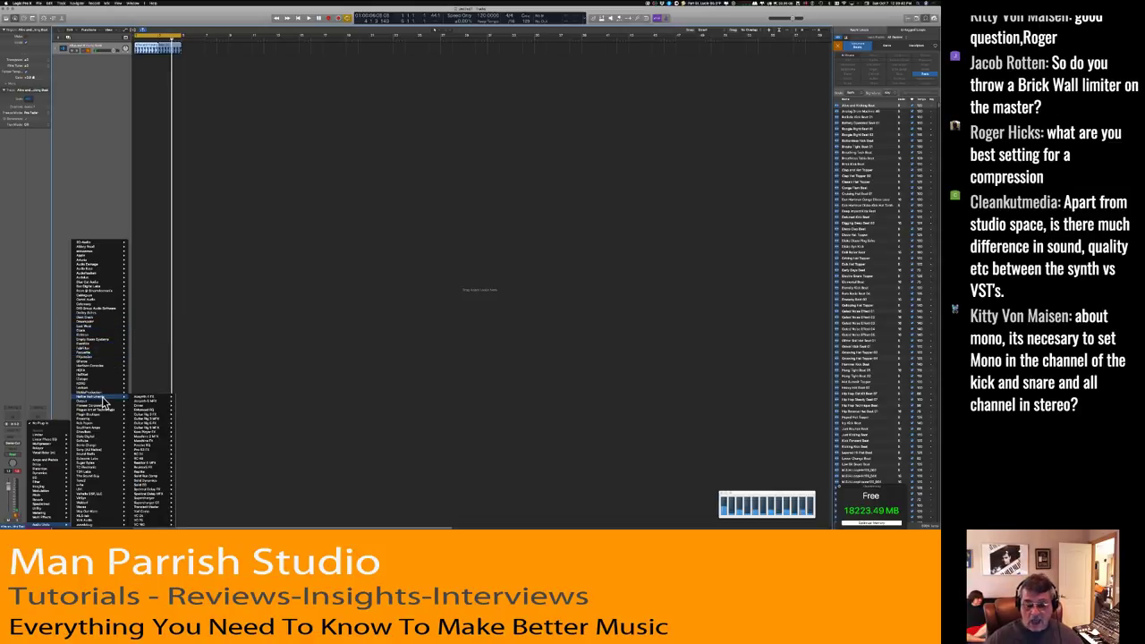
mouse_move(106, 441)
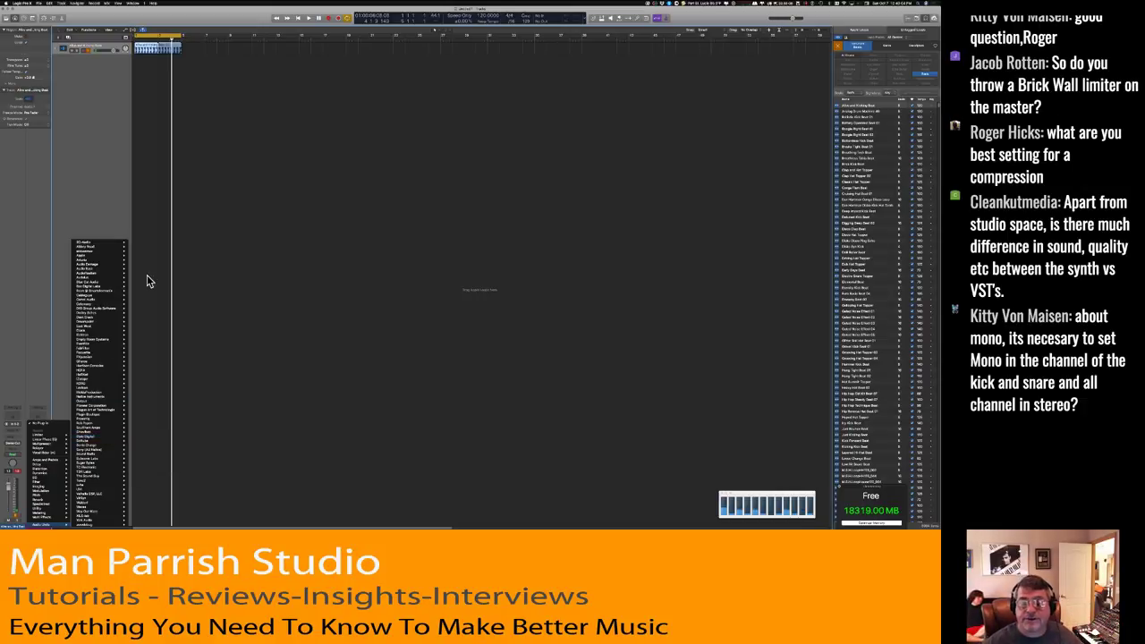
mouse_move(119, 266)
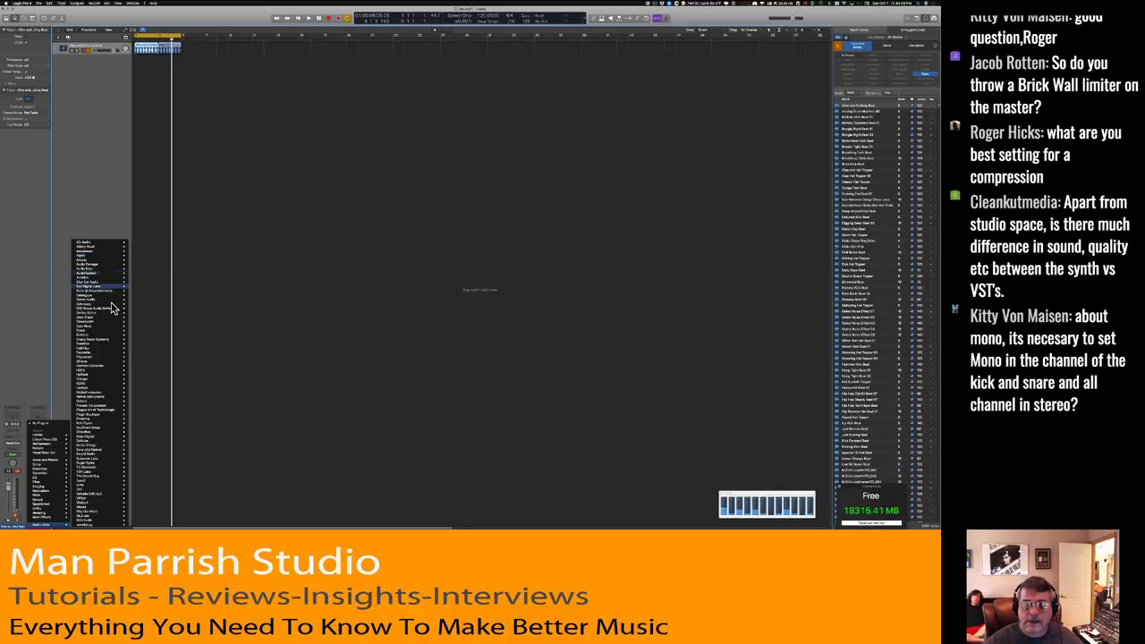
mouse_move(114, 377)
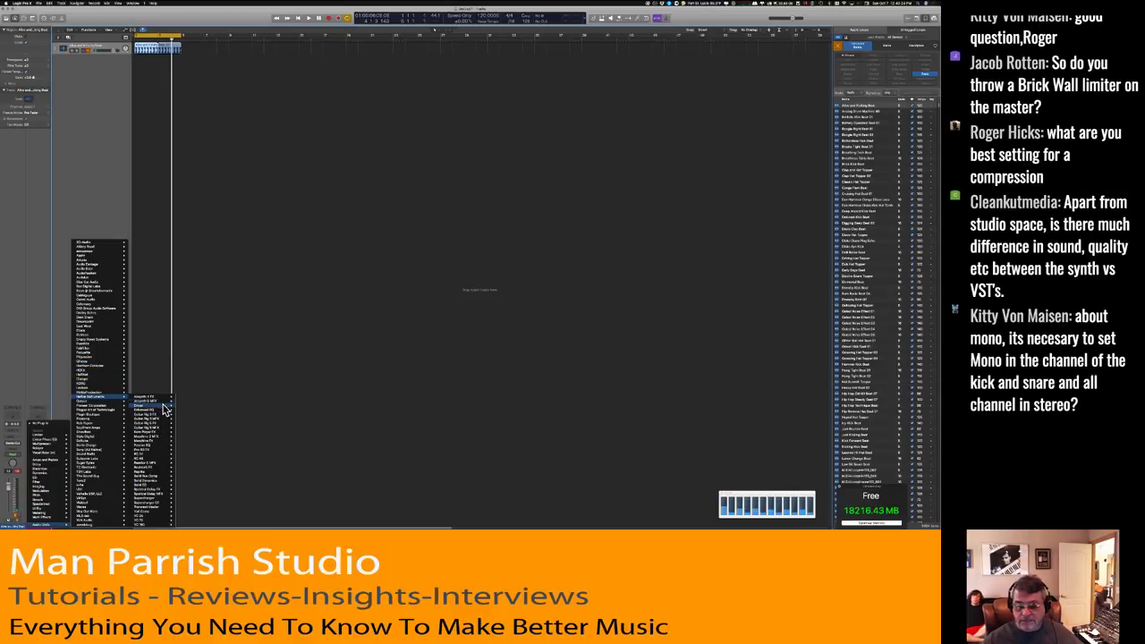
click(135, 327)
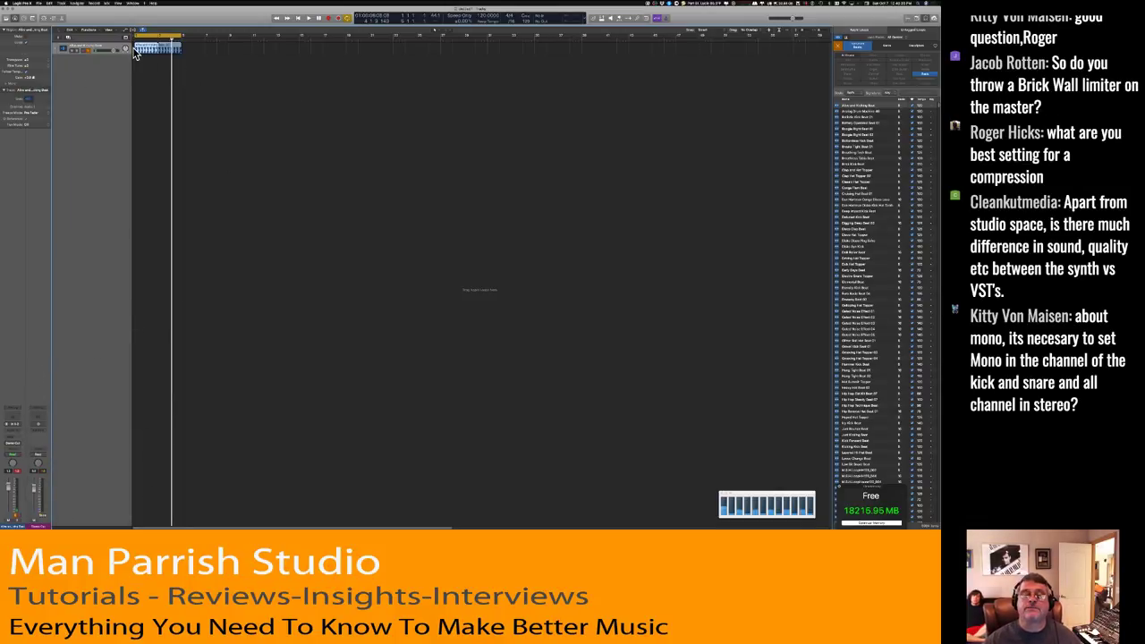
Create a software instrument track, load Arturia's Jupiter-8 V2 on it in stereo, and continue in demo mode.
click(60, 39)
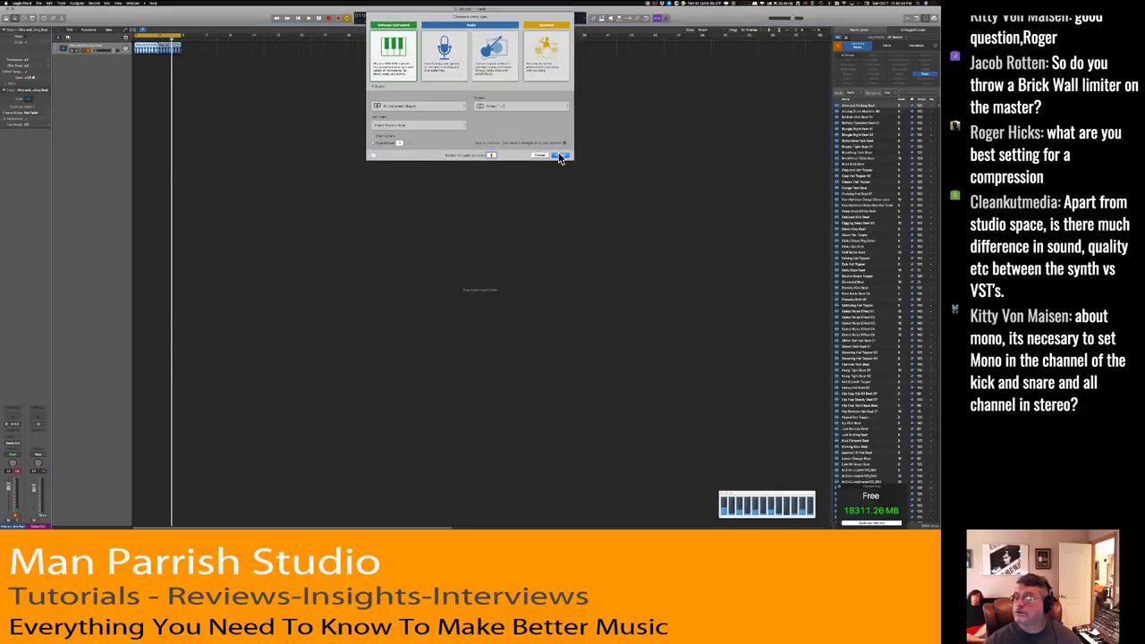
click(564, 154)
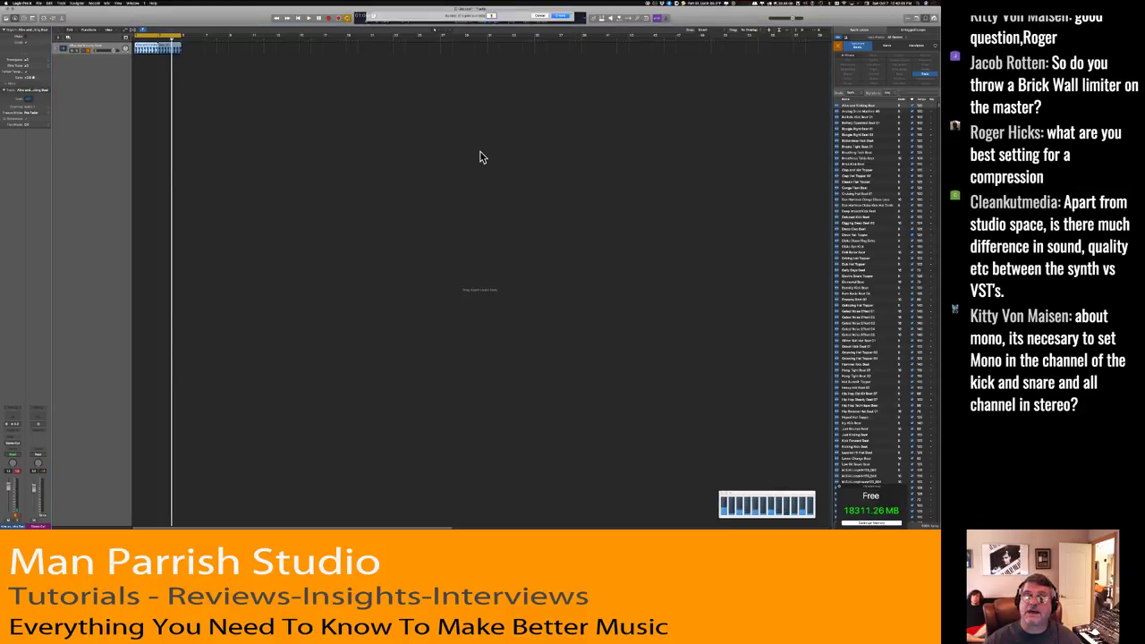
click(20, 429)
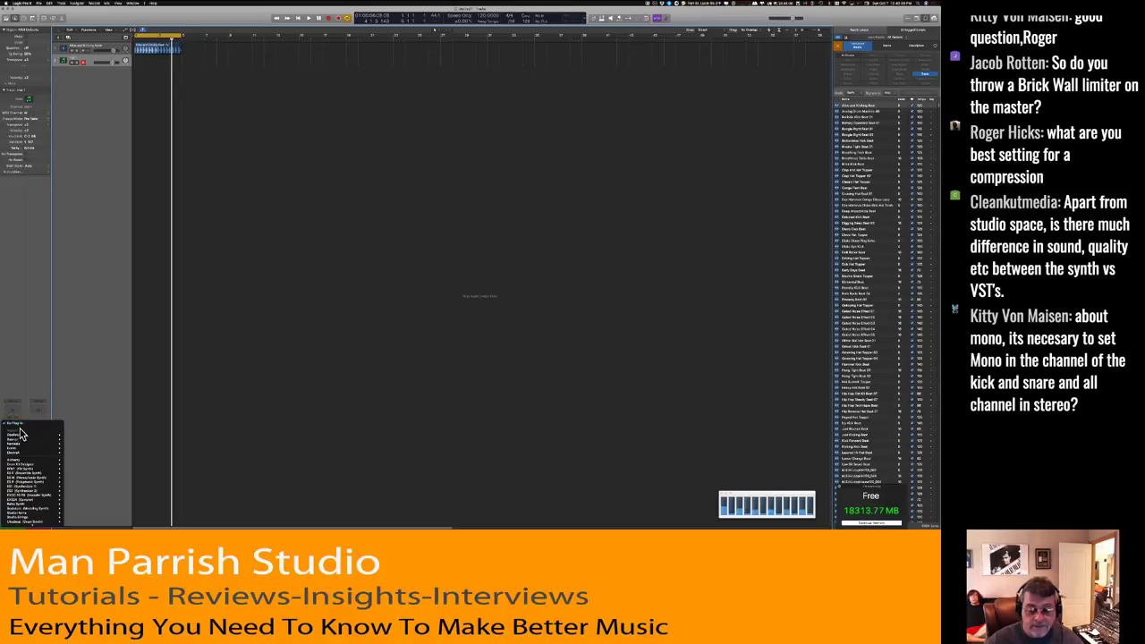
mouse_move(49, 525)
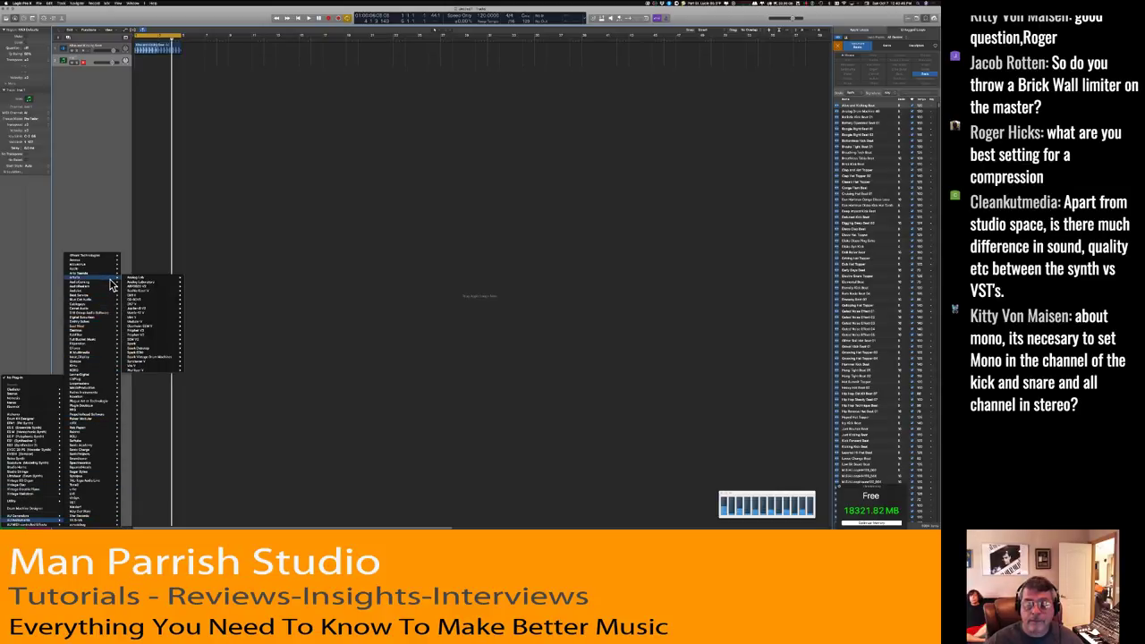
mouse_move(152, 306)
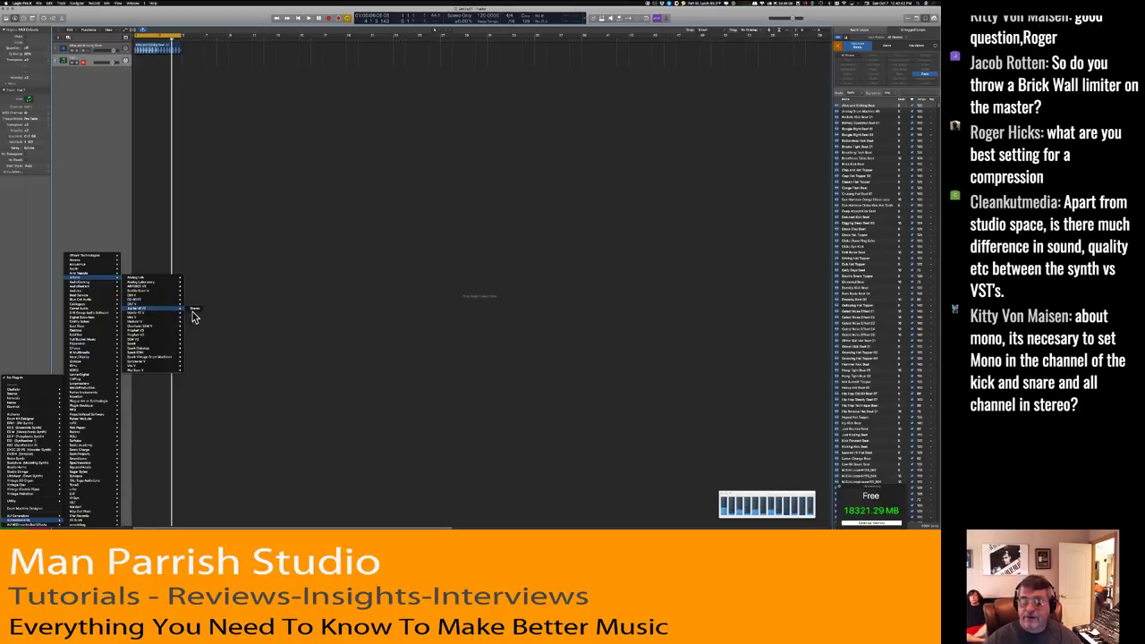
click(191, 309)
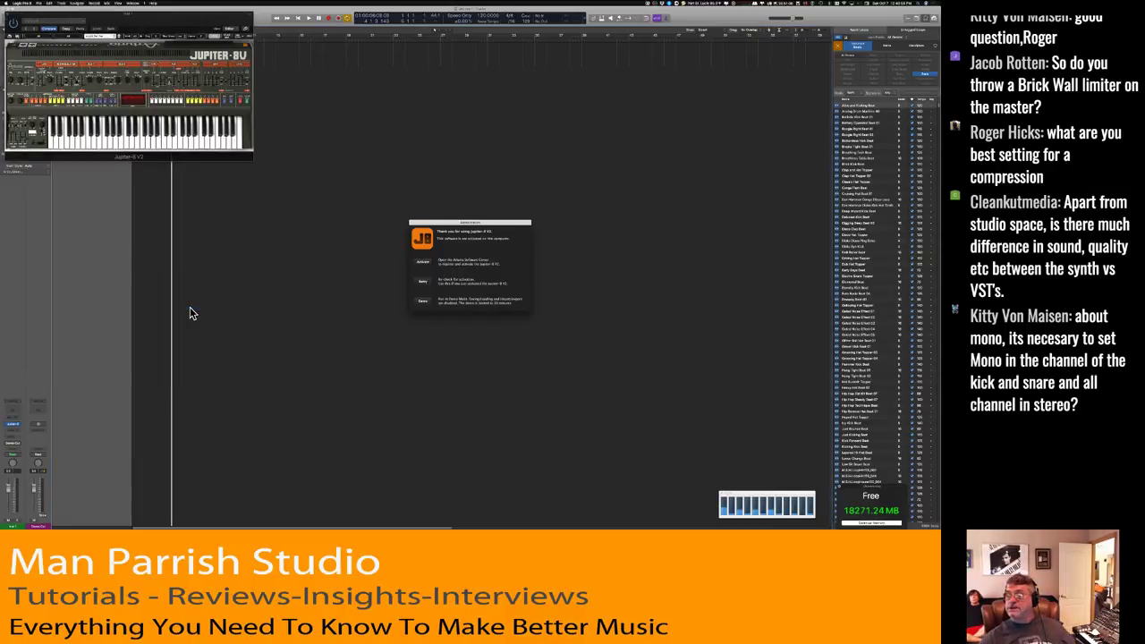
click(424, 302)
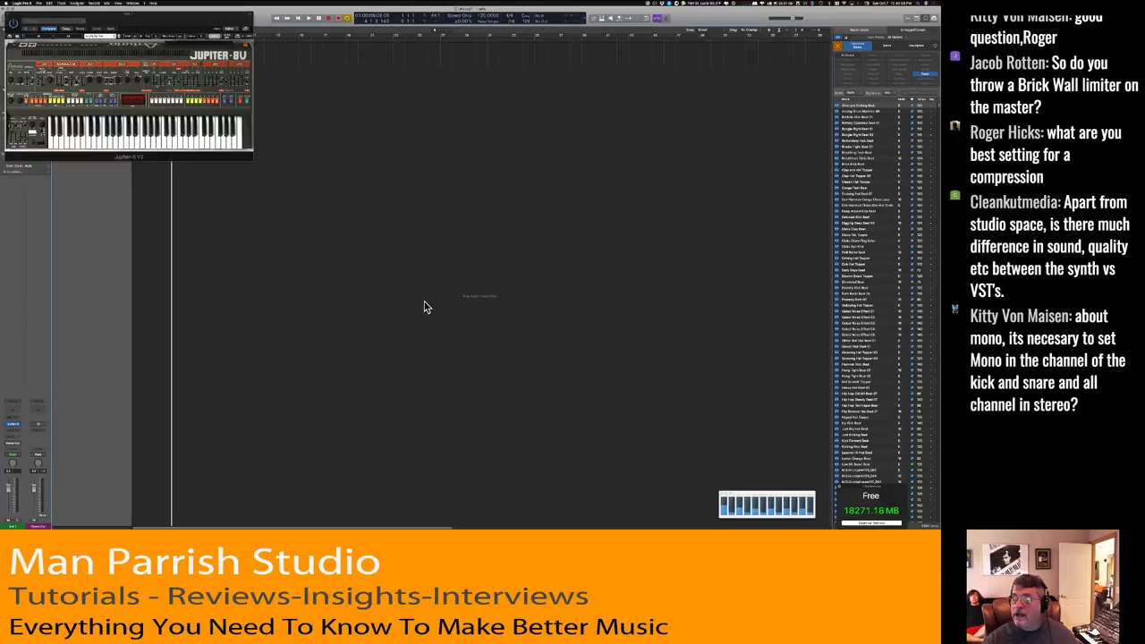
Move the Jupiter-8 V2 window over the empty arrange area, audition notes on its keyboard, and close the window.
drag(199, 25, 376, 92)
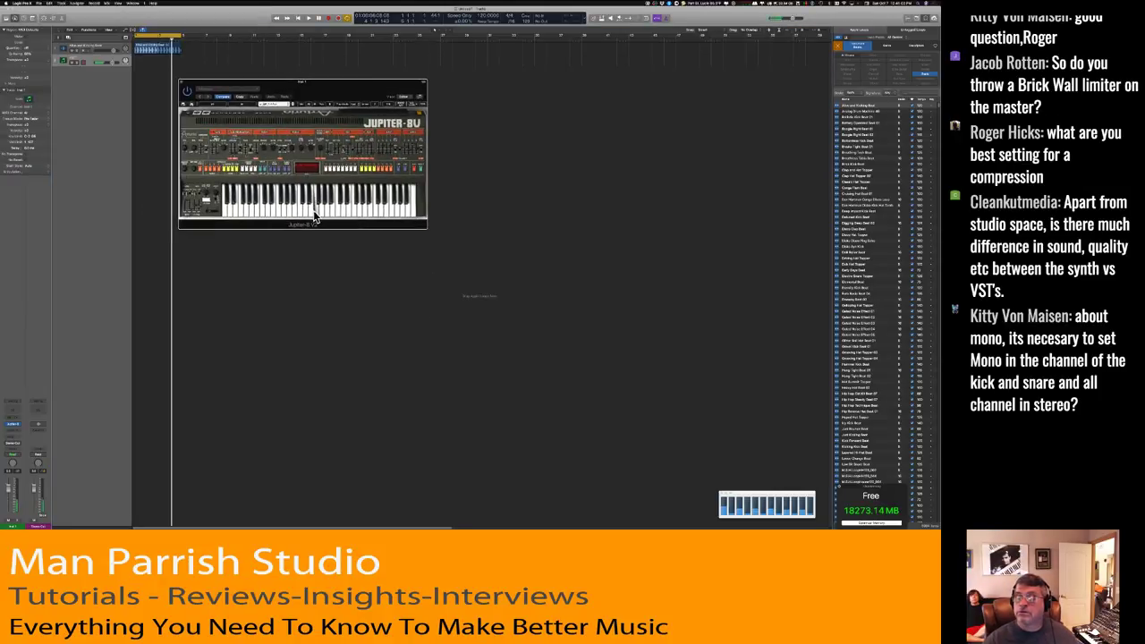
mouse_move(315, 217)
mouse_down()
mouse_move(371, 220)
mouse_move(226, 211)
mouse_up()
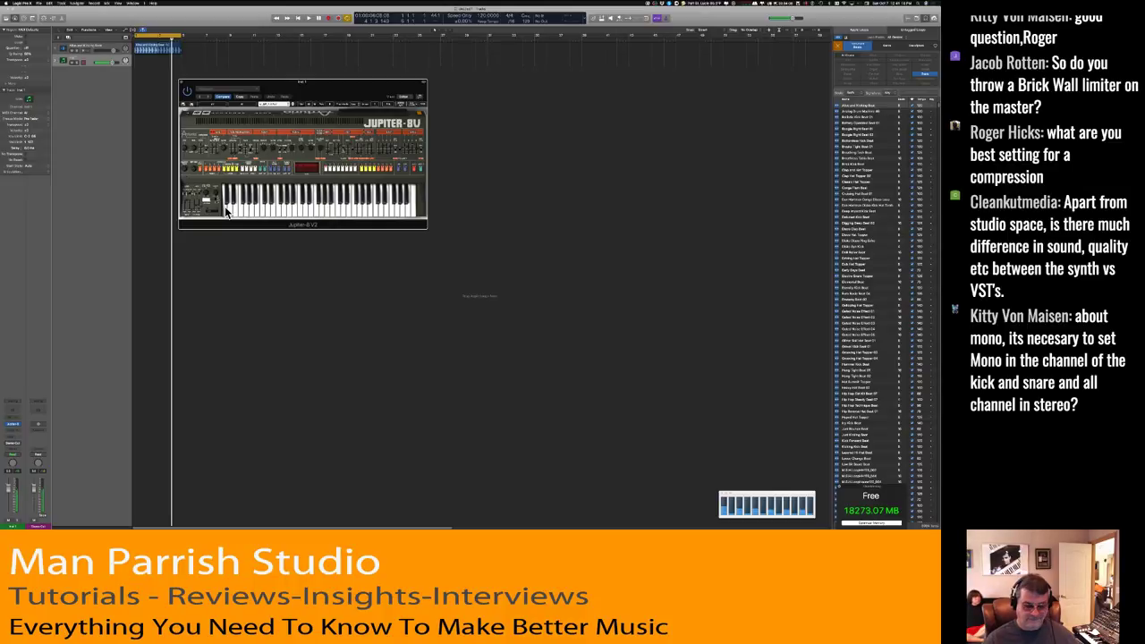
drag(225, 211, 225, 211)
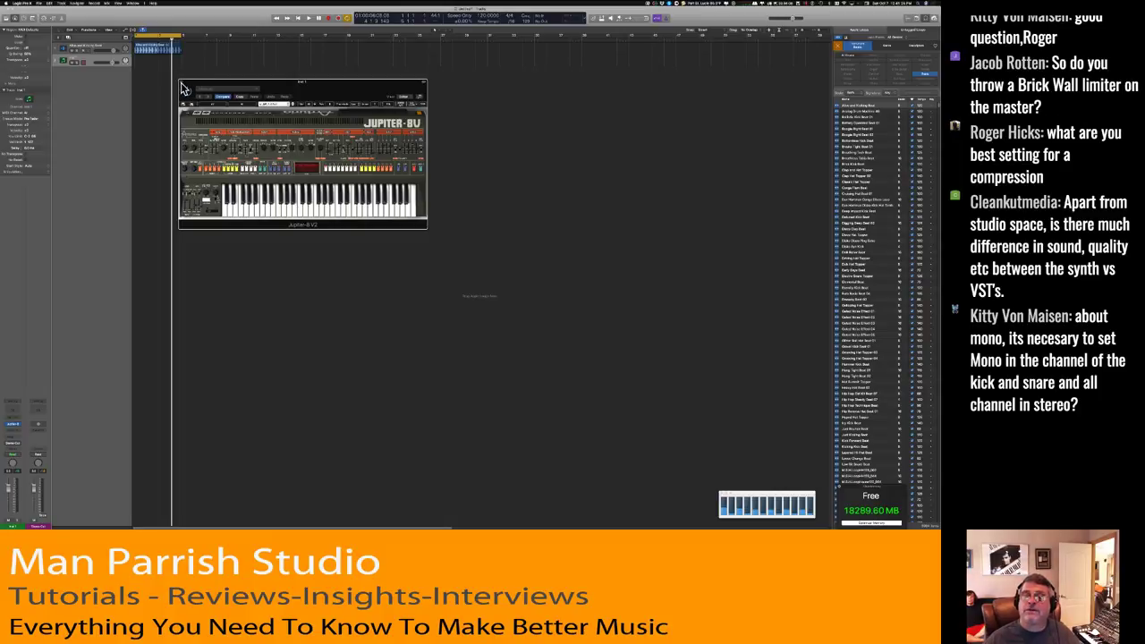
click(182, 83)
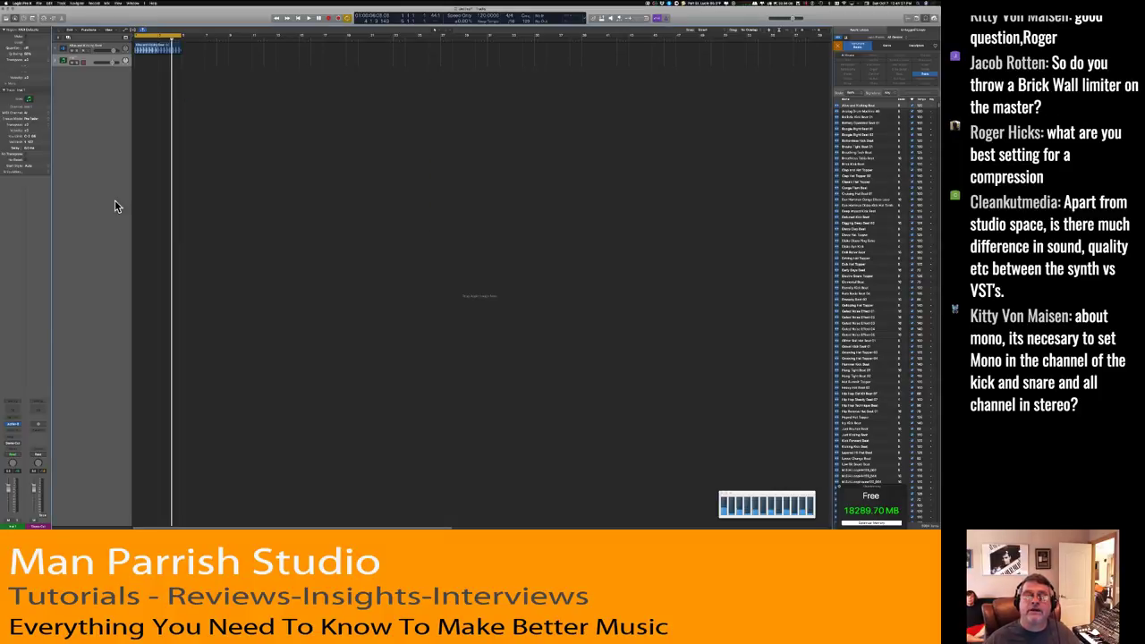
Remove the Jupiter-8 V2 from the software instrument track and delete that track.
click(20, 426)
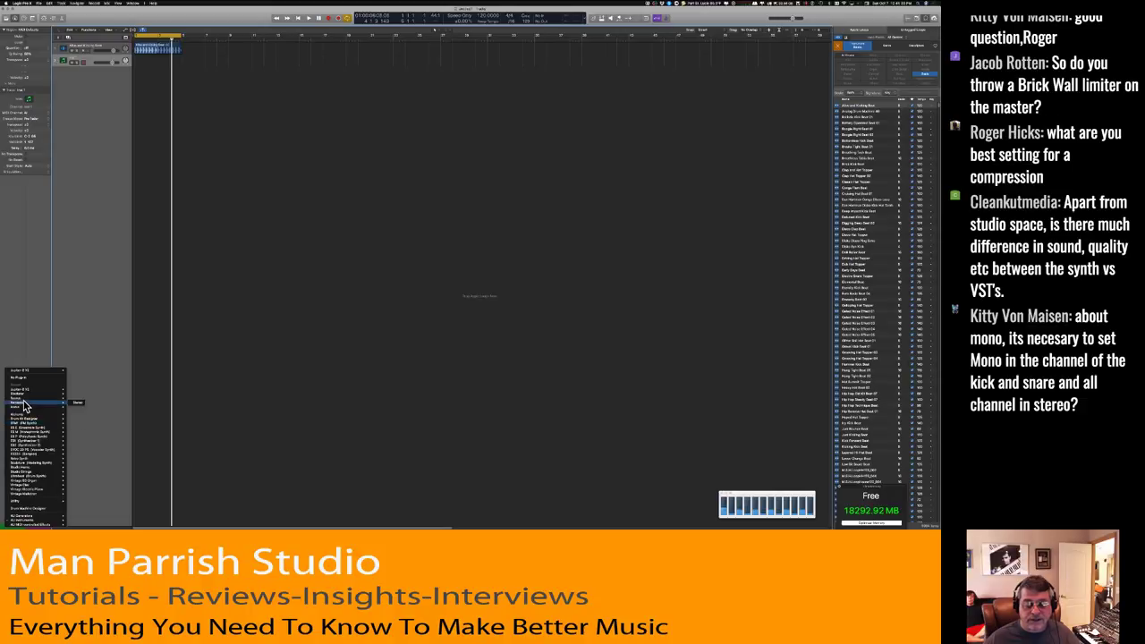
click(27, 380)
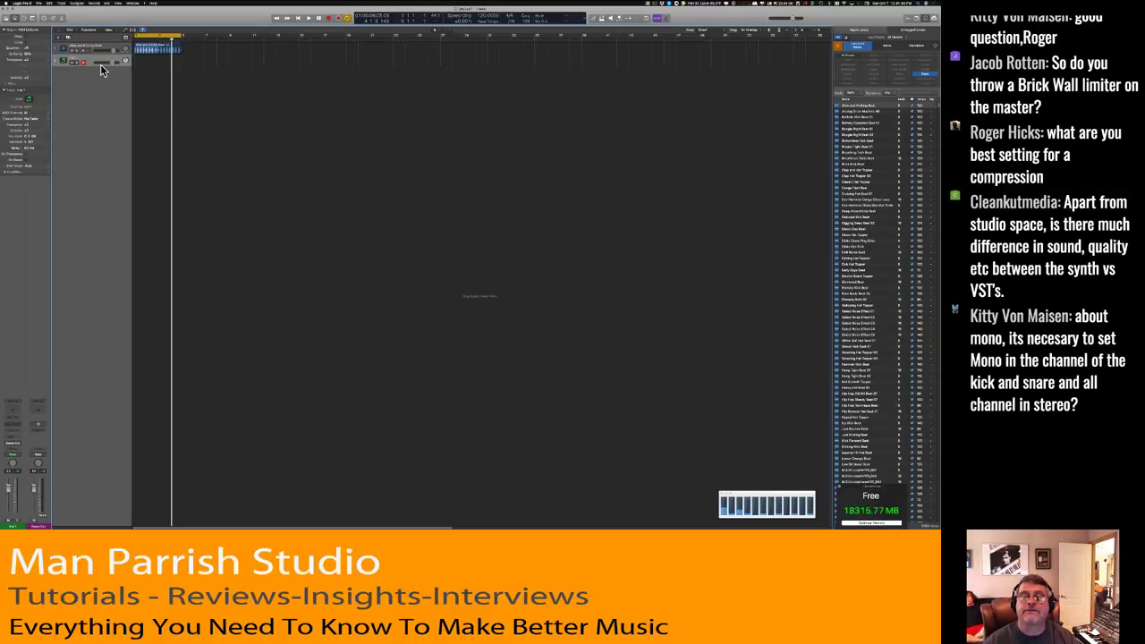
key(super+BackSpace)
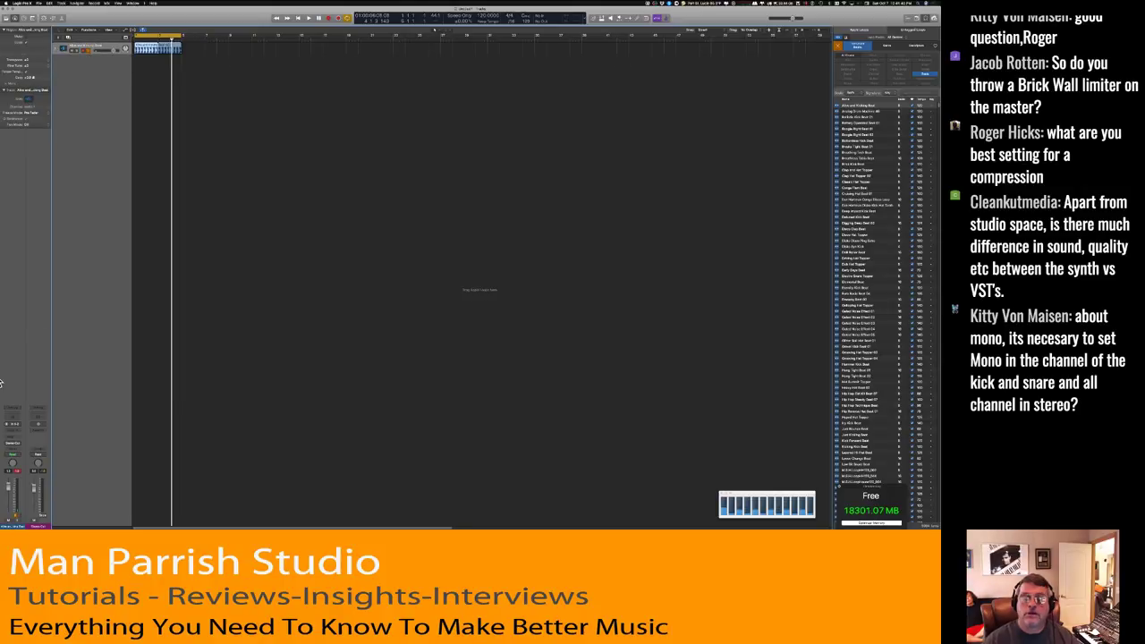
Insert Slate Digital's Virtual Tape Machines plug-in on the Stereo Out channel strip.
click(45, 433)
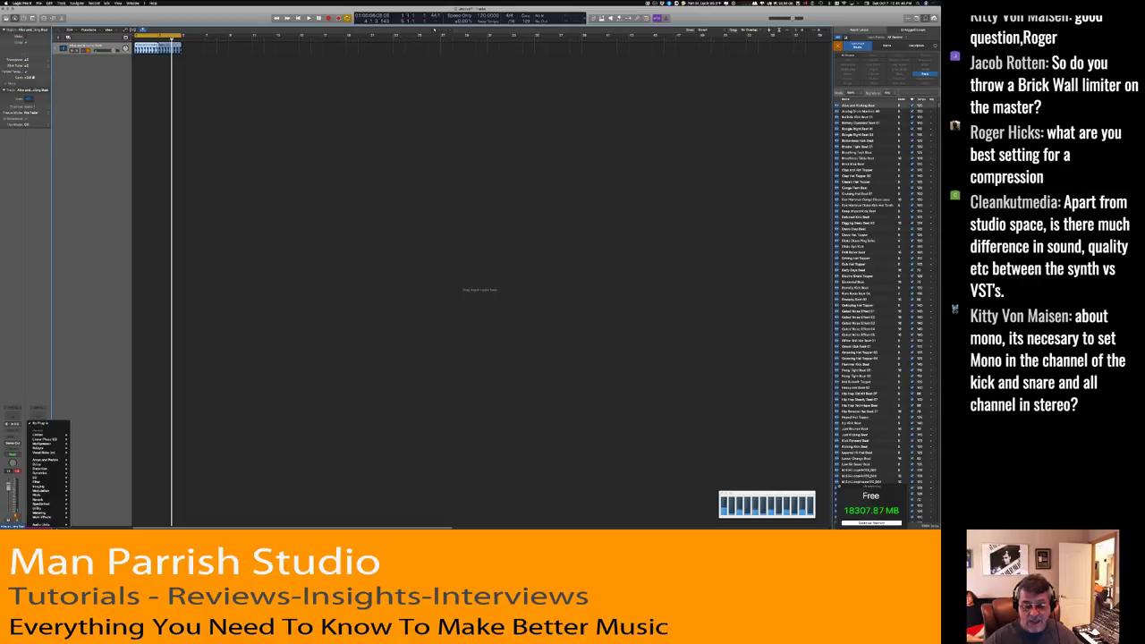
mouse_move(63, 525)
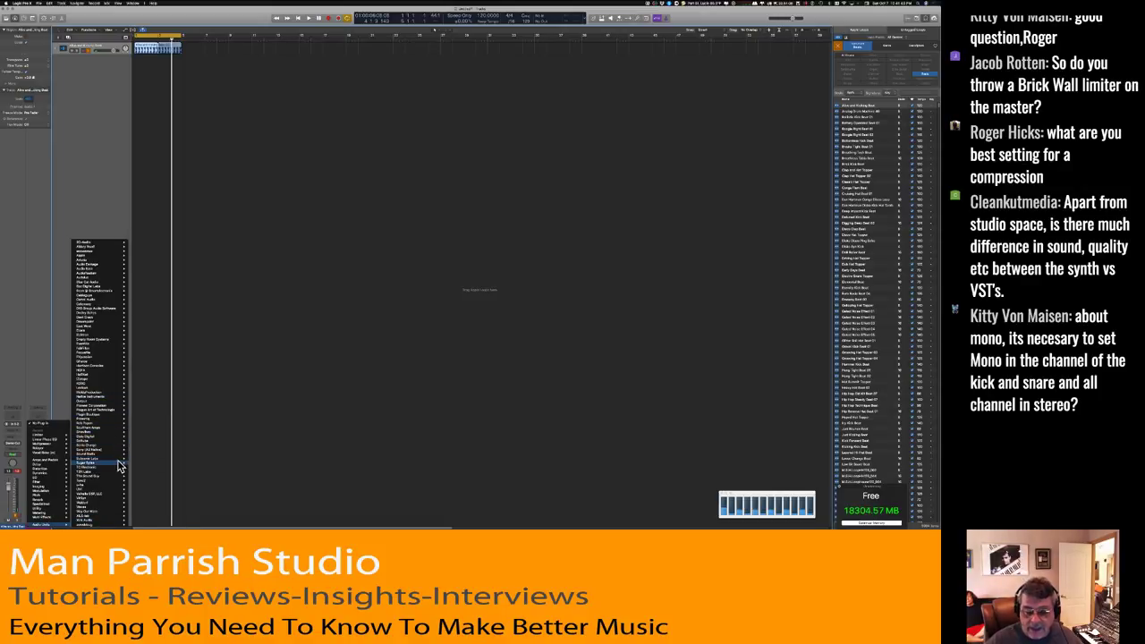
mouse_move(126, 437)
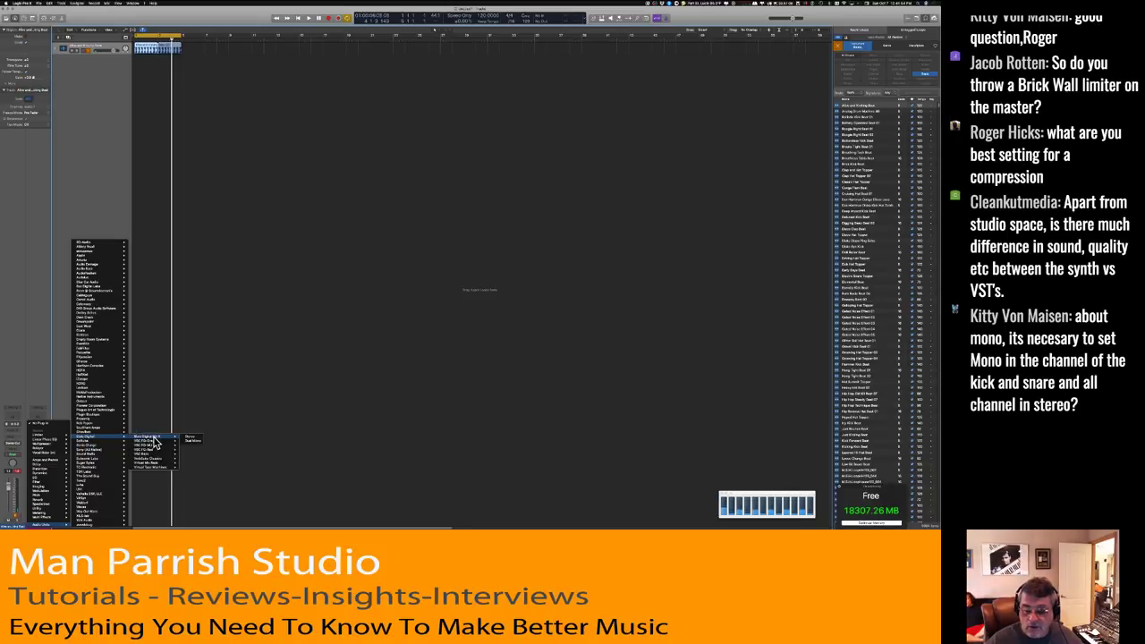
mouse_move(152, 468)
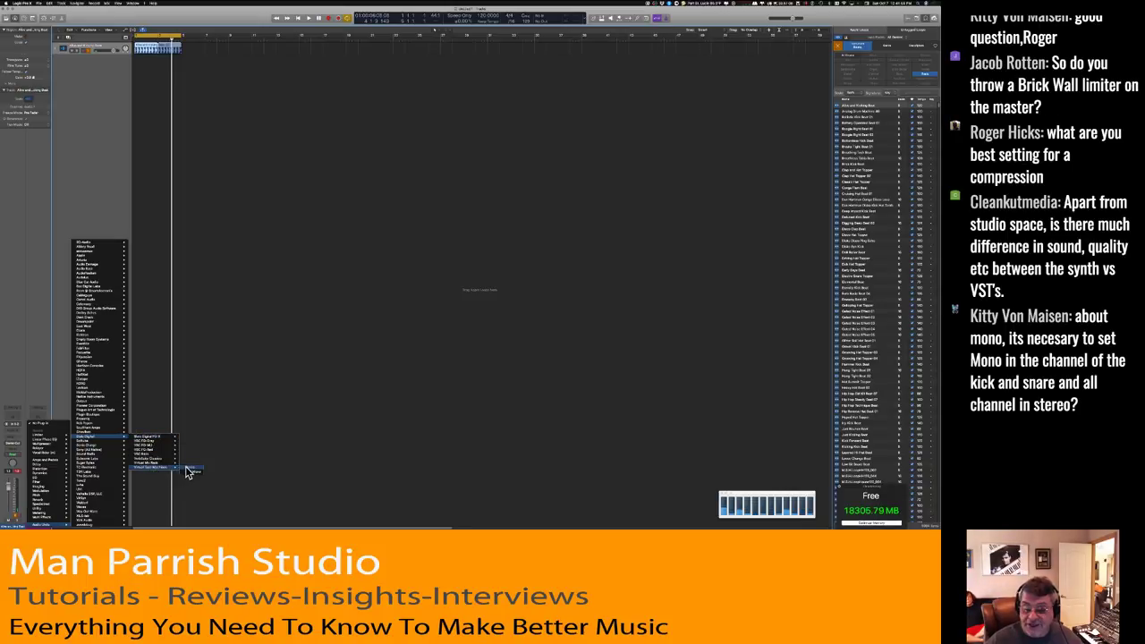
click(186, 471)
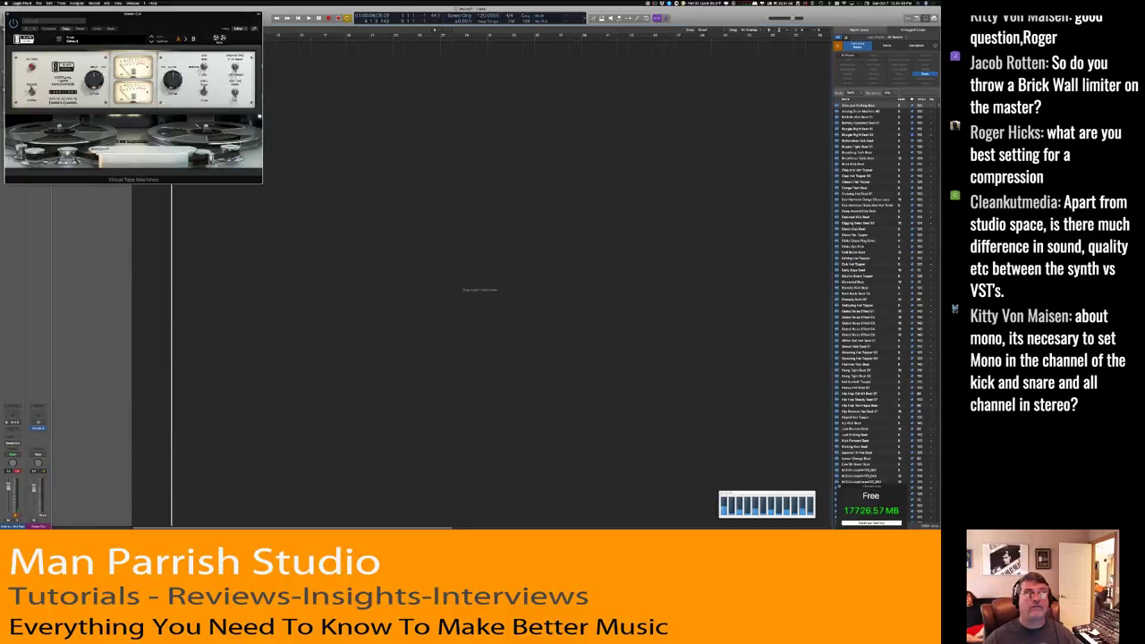
Move the Virtual Tape Machines window over the arrange area and briefly play the beat loop through the plug-in.
drag(94, 20, 367, 117)
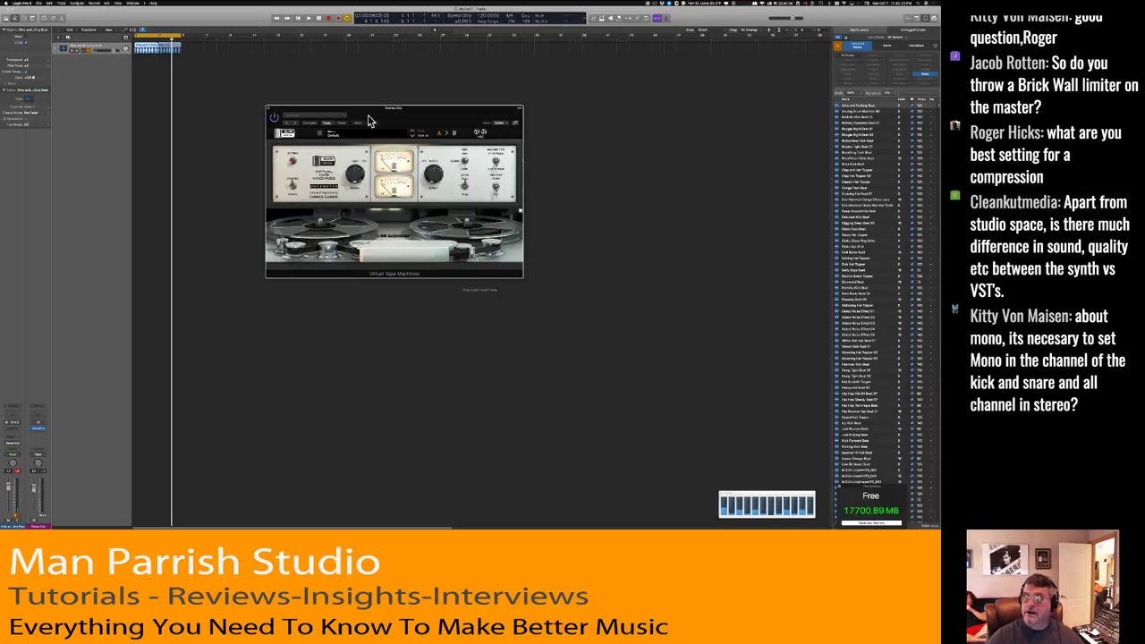
key(space)
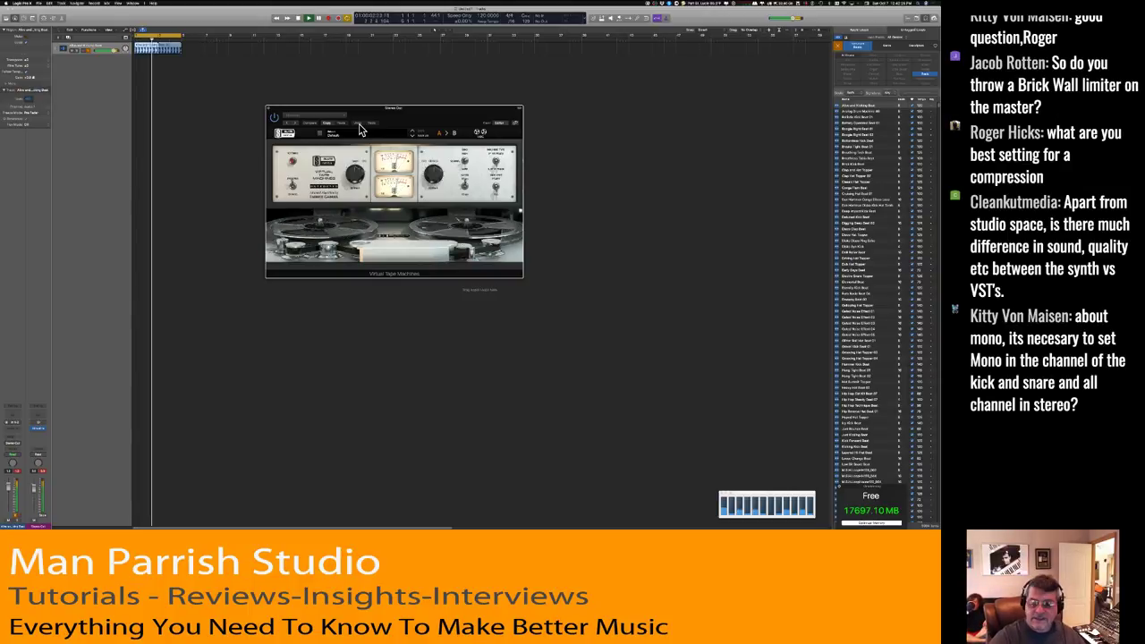
key(space)
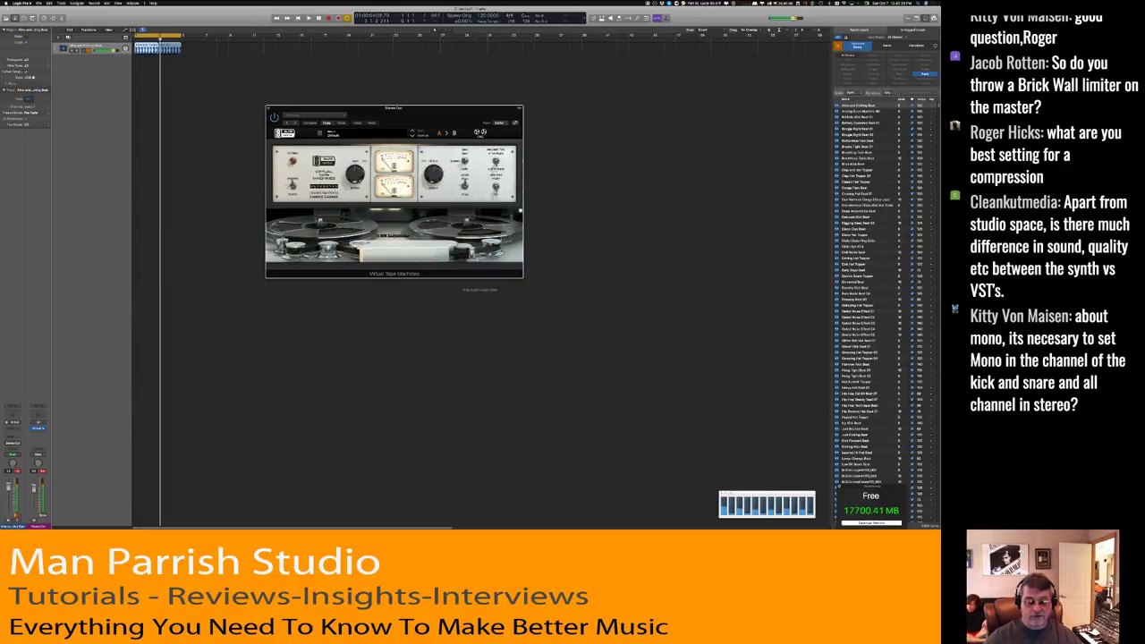
Stop the beat loop's playback and close the Virtual Tape Machines window.
click(11, 494)
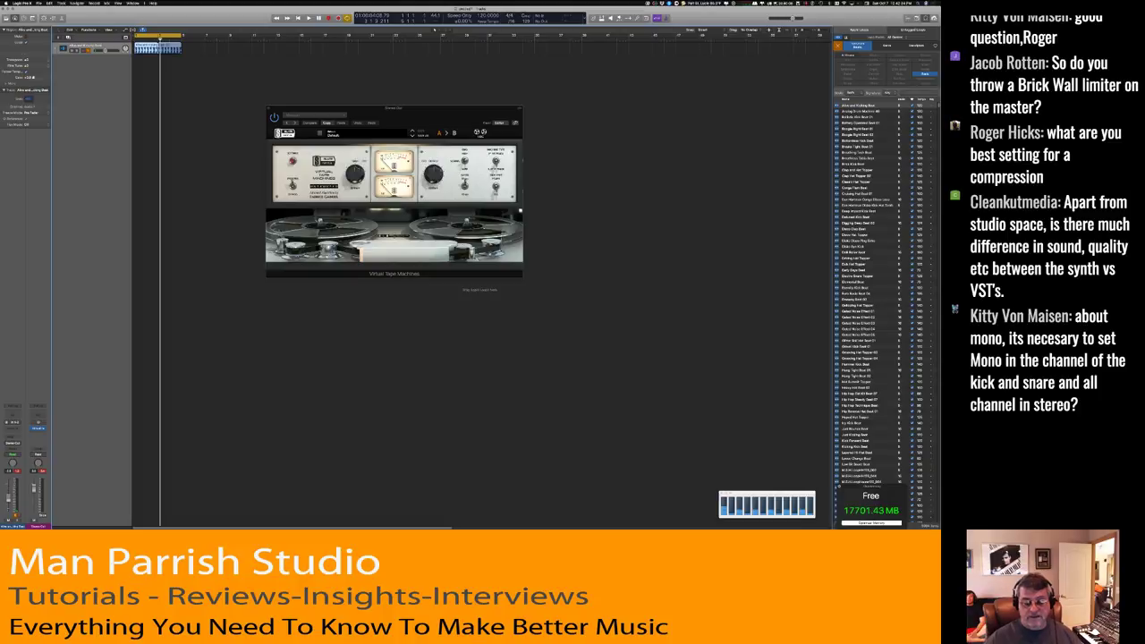
key(space)
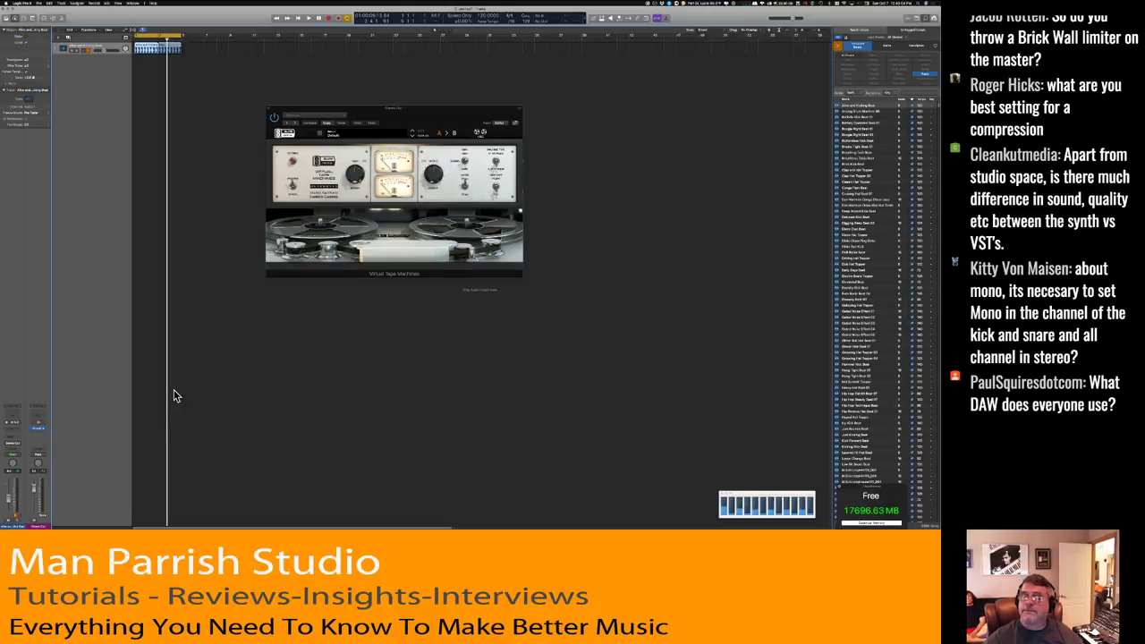
click(270, 112)
click(270, 109)
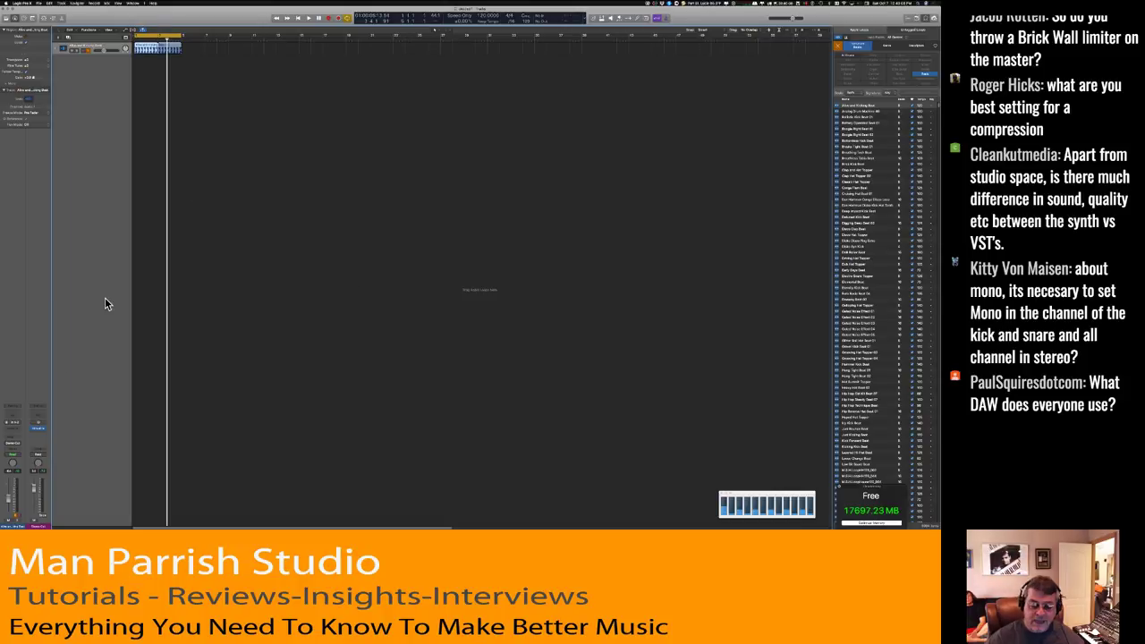
Insert Slate Digital's FG-X plug-in on the Stereo Out channel strip and move its window over the empty arrange area.
click(40, 434)
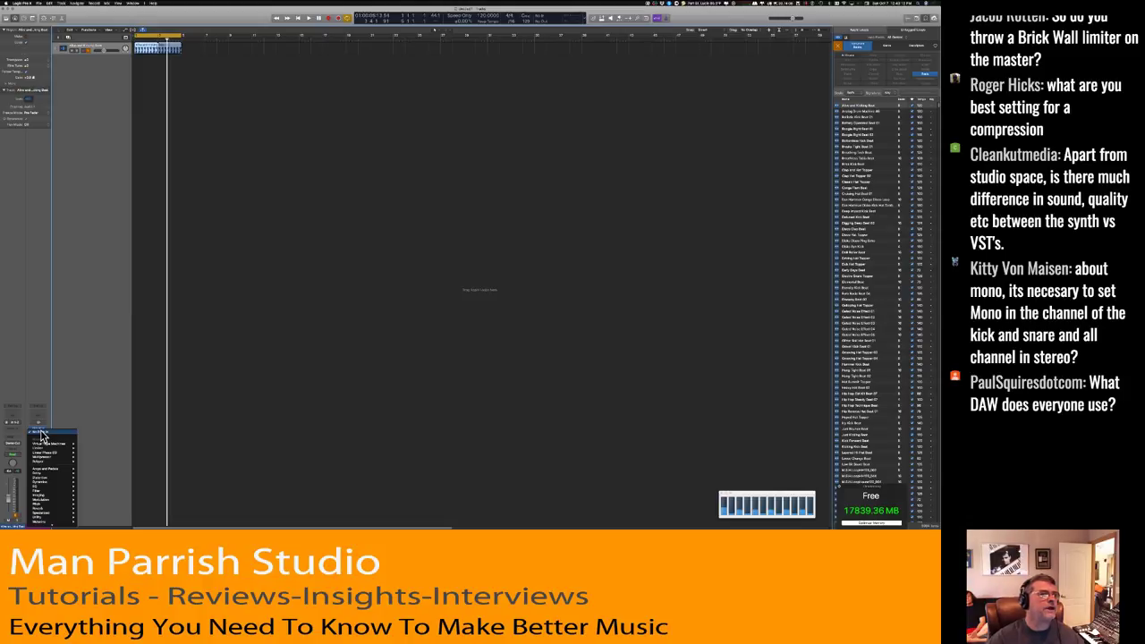
scroll(45, 501, down, 2)
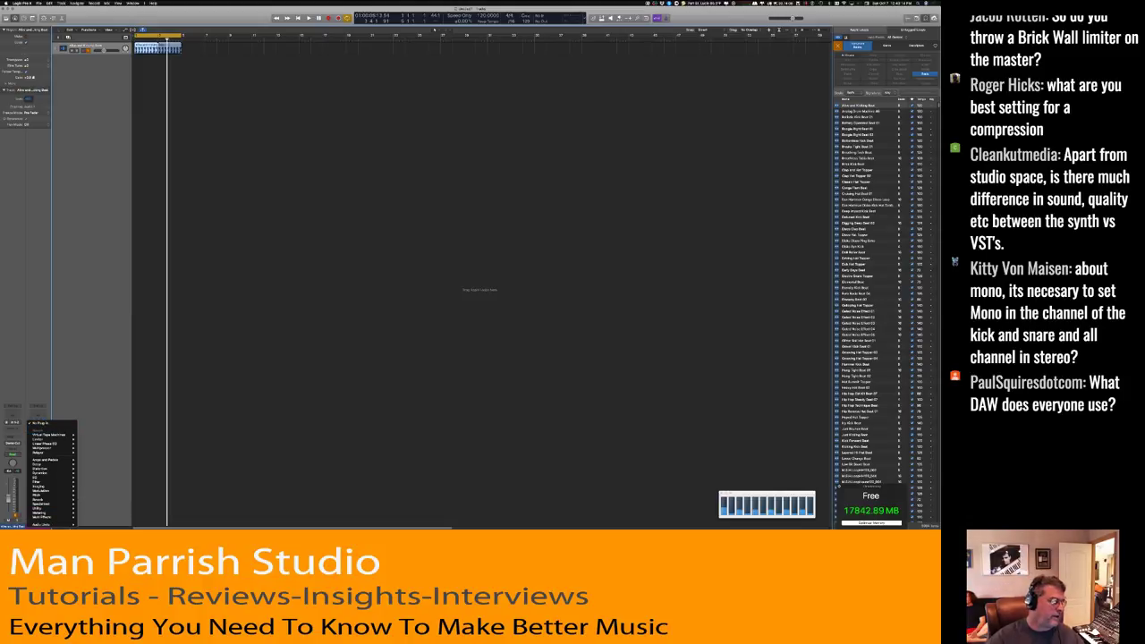
mouse_move(45, 524)
mouse_move(85, 524)
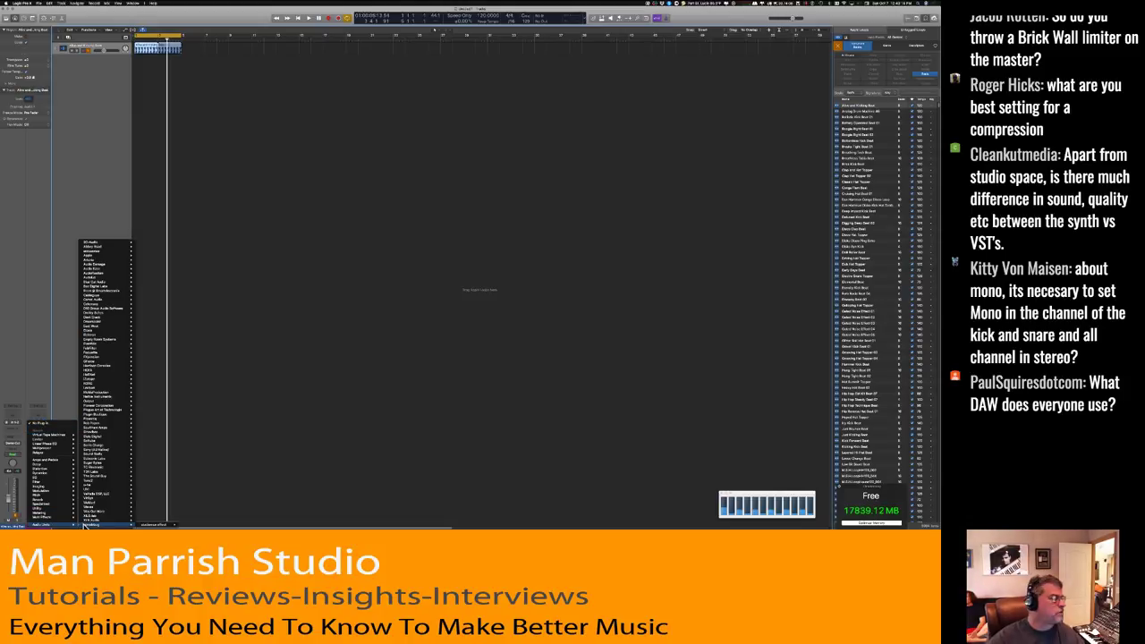
mouse_move(119, 457)
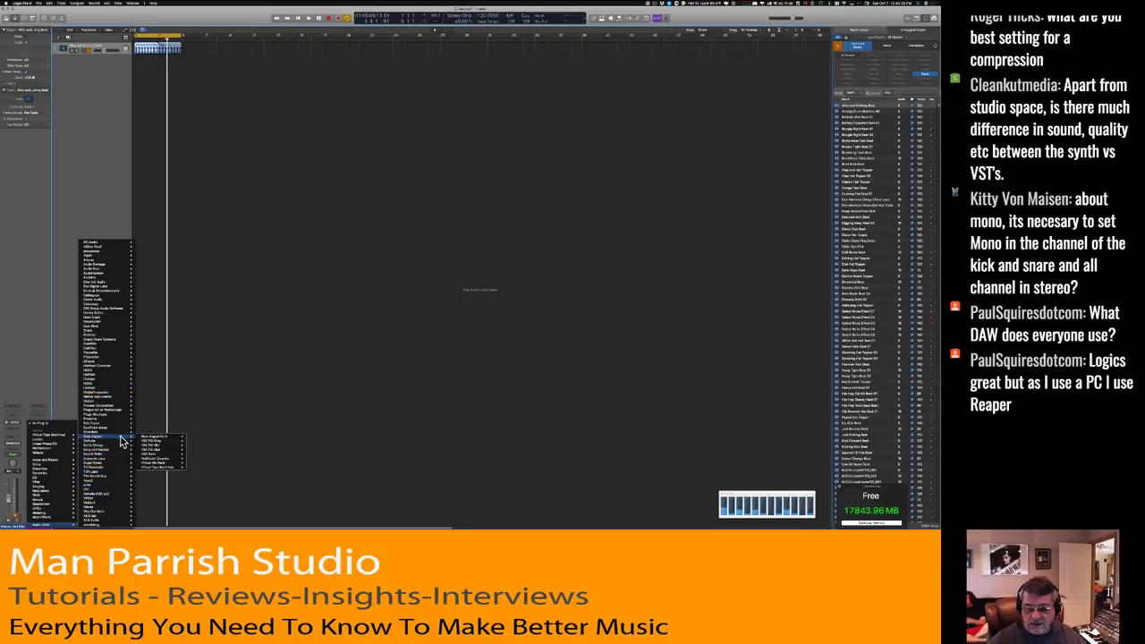
click(198, 440)
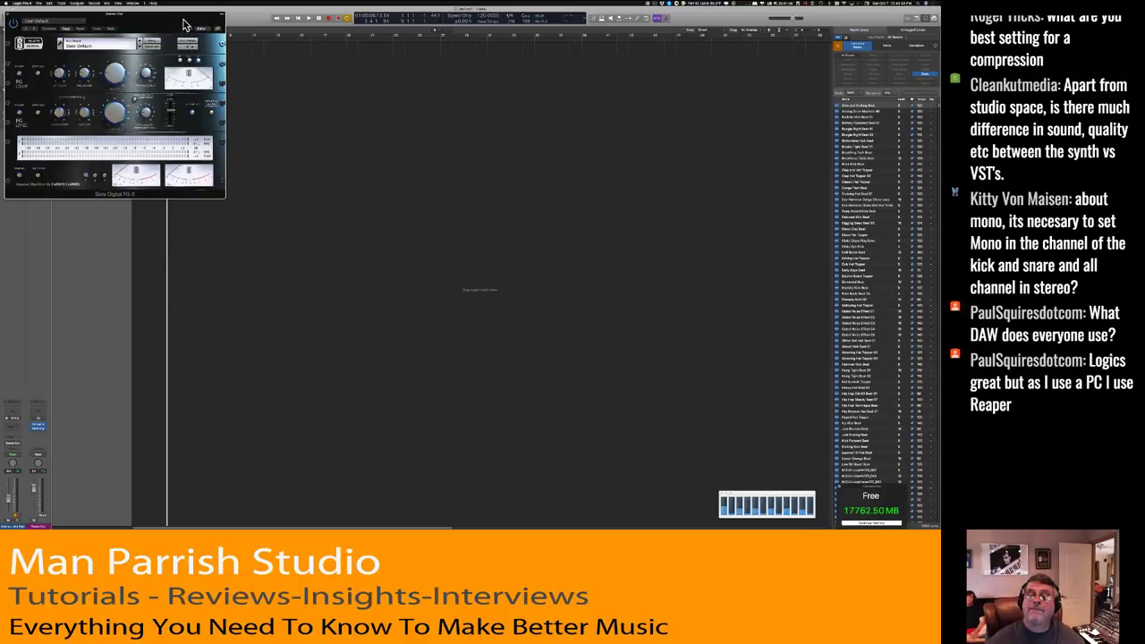
drag(185, 27, 459, 169)
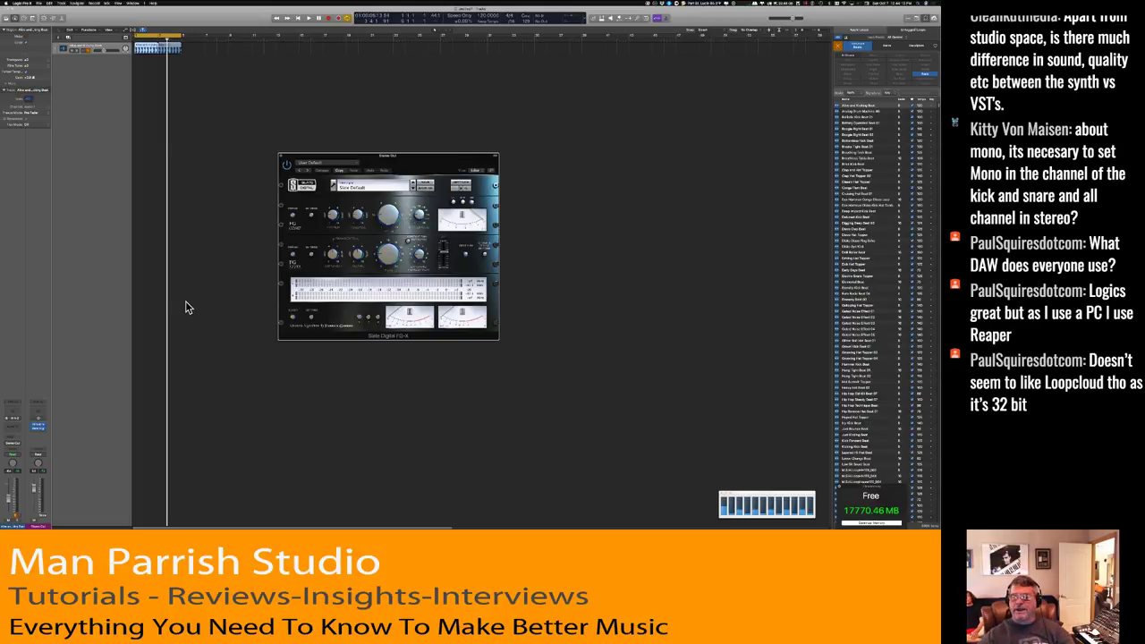
Play the beat loop through the FG-X while adjusting the large gain knob in its FG-Level section, and stop playback.
key(space)
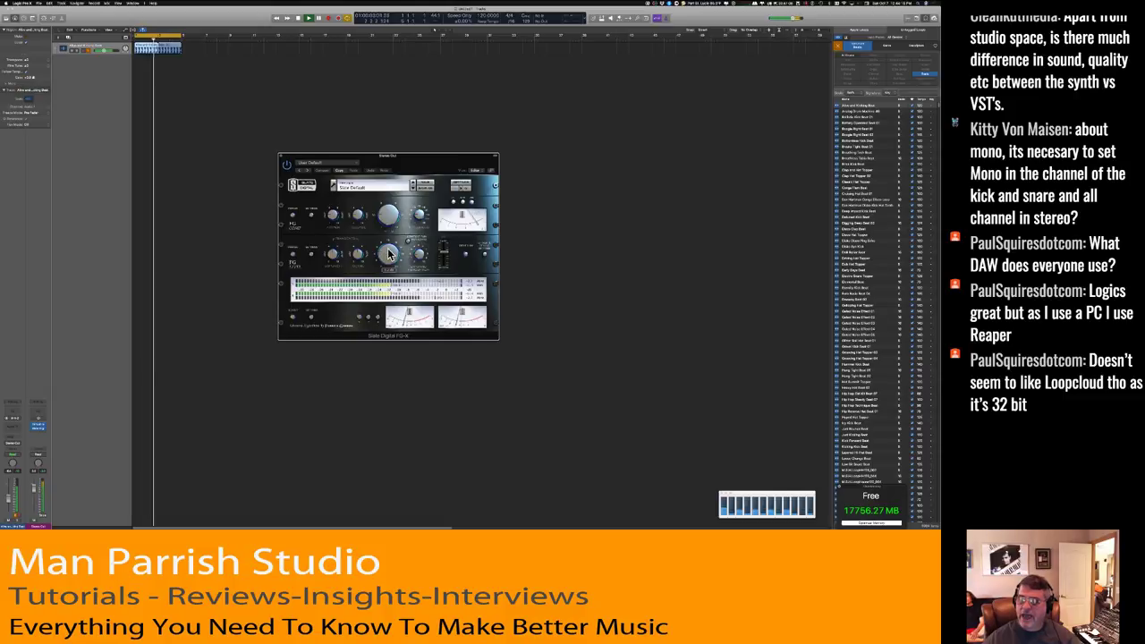
drag(390, 254, 397, 235)
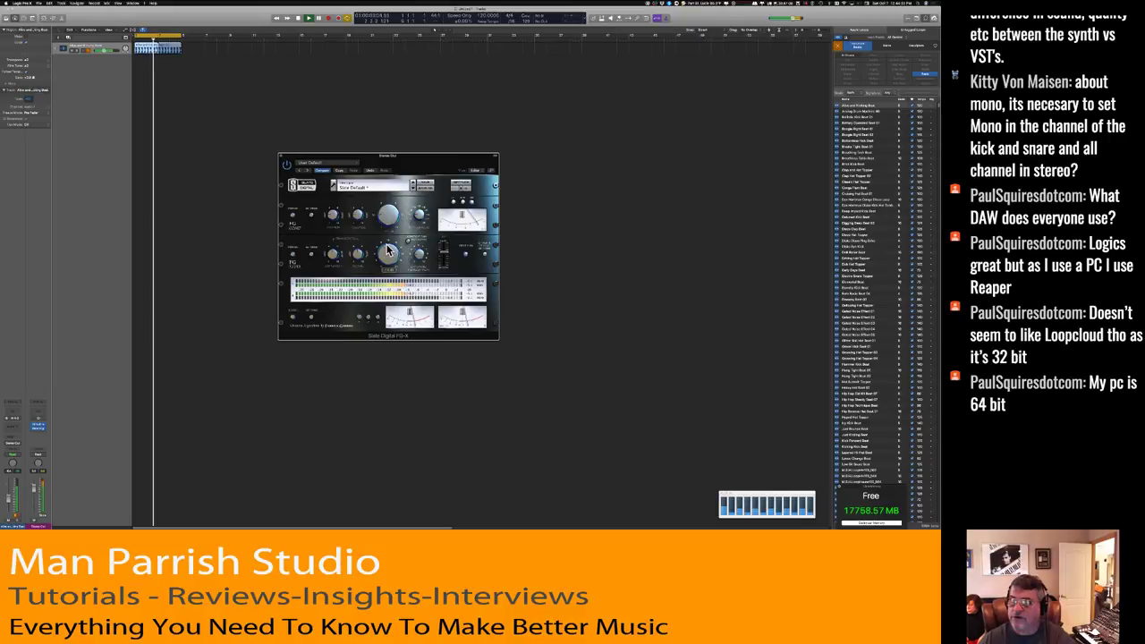
key(space)
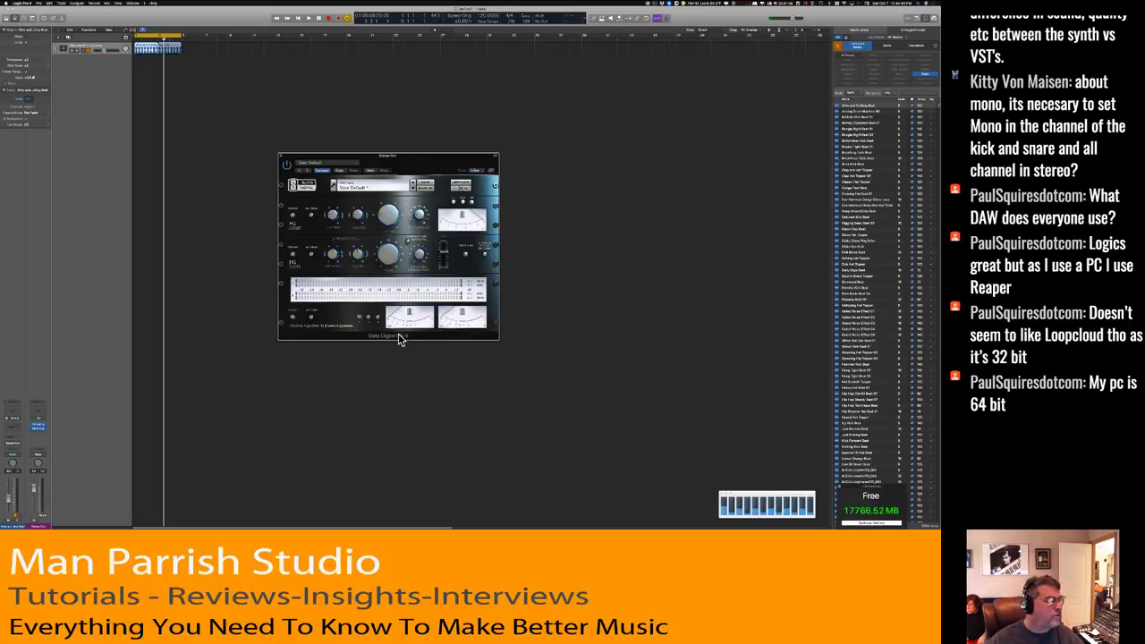
key(space)
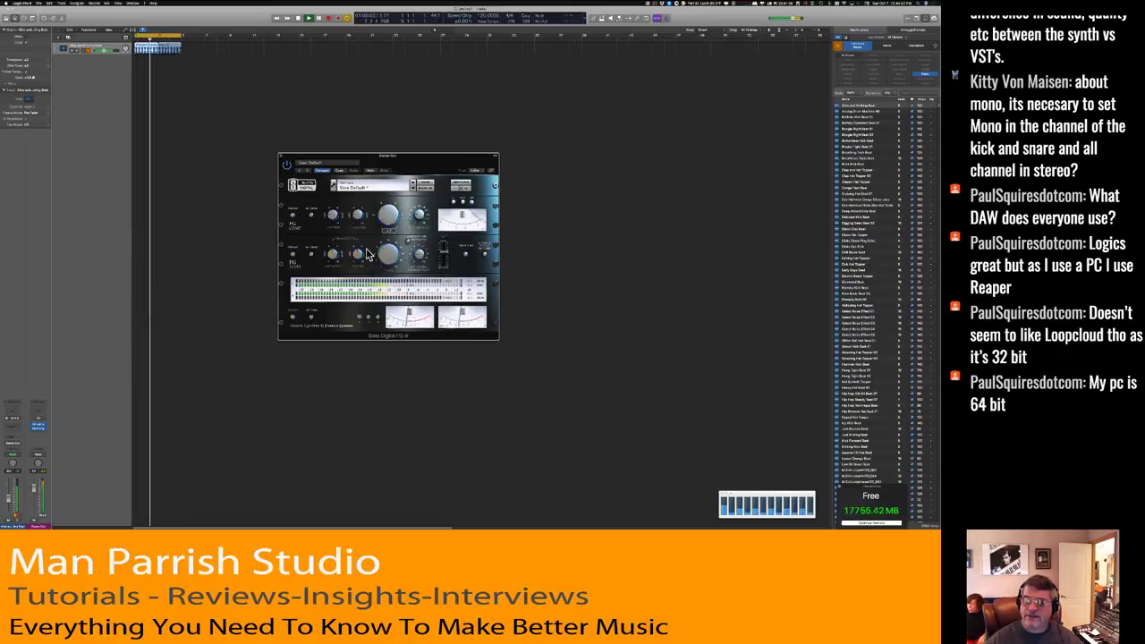
key(space)
Look through the FG-X's settings and preset lists and the plug-in choices for its Stereo Out slot, keeping everything as it is.
click(354, 162)
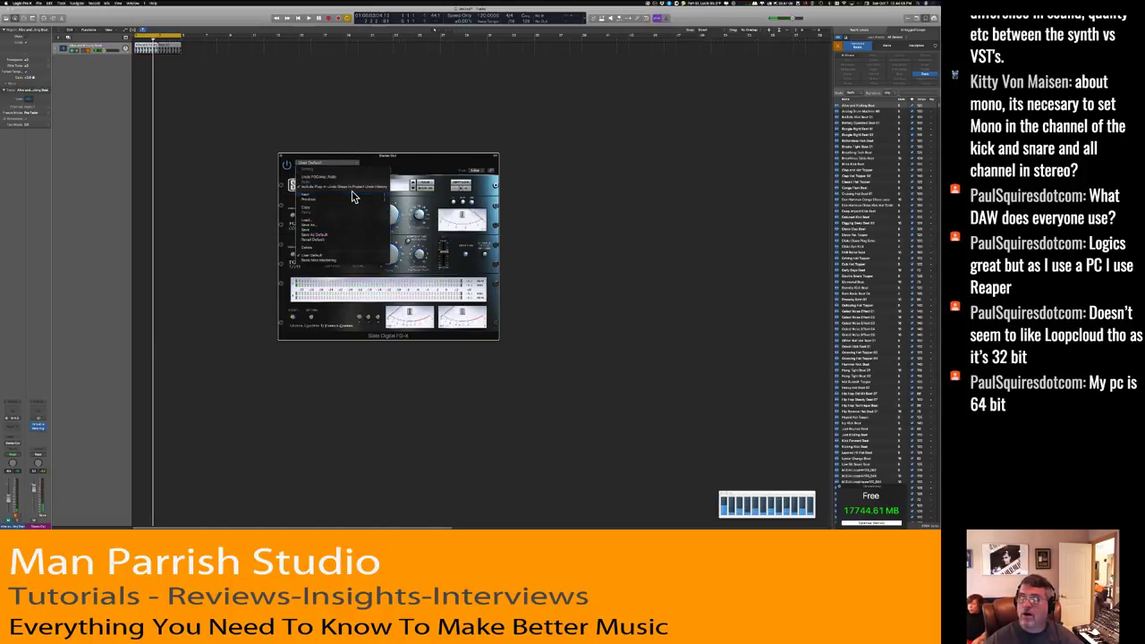
click(397, 176)
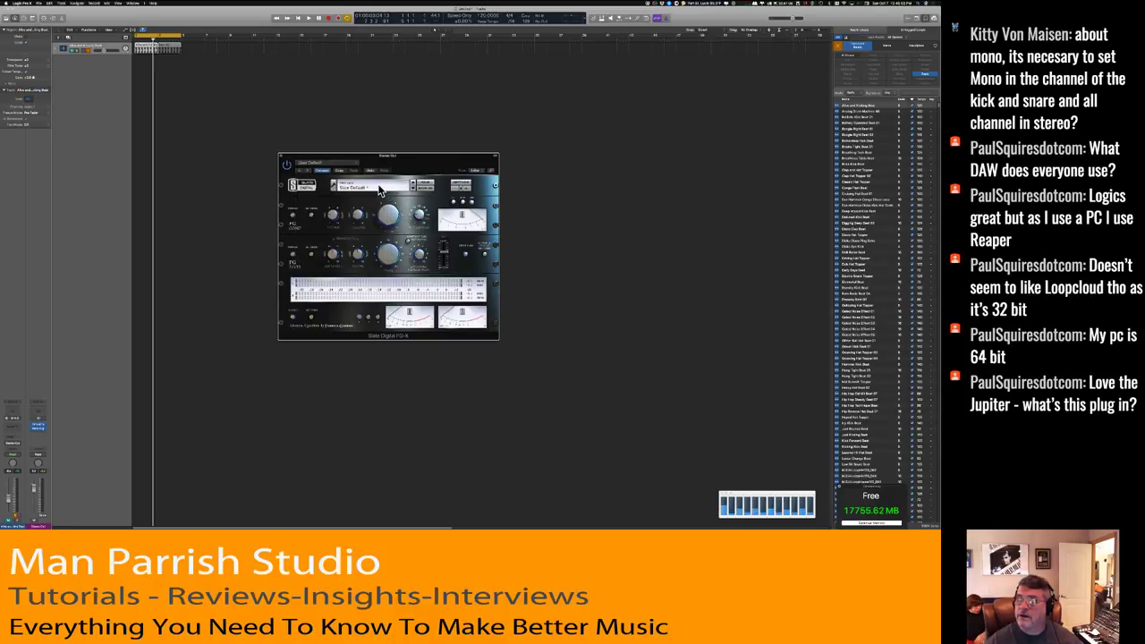
click(359, 190)
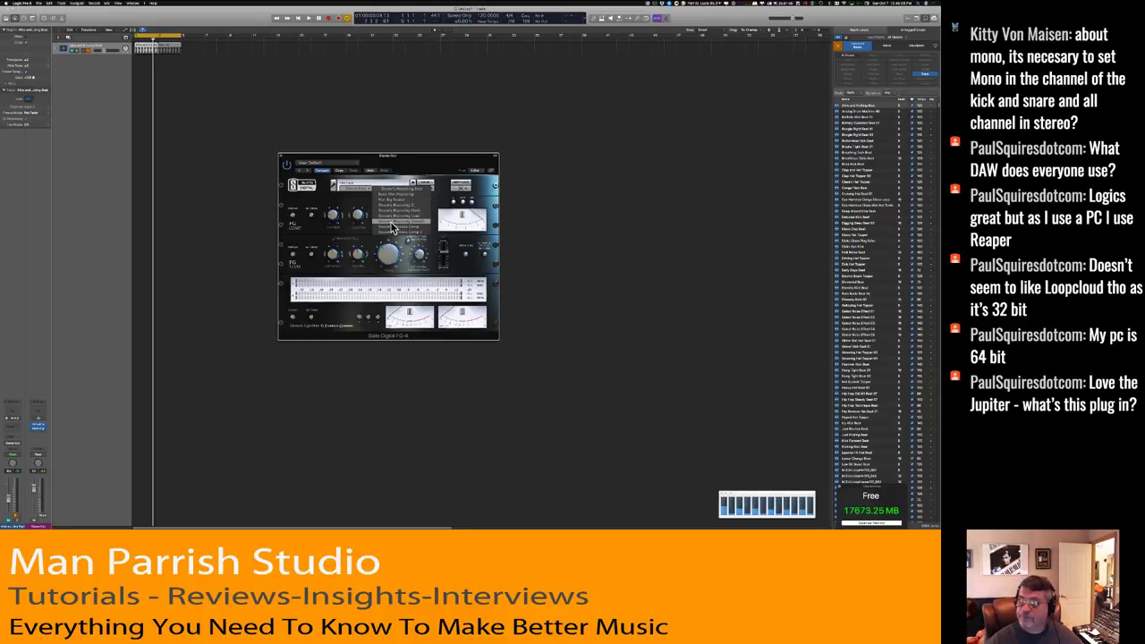
click(330, 201)
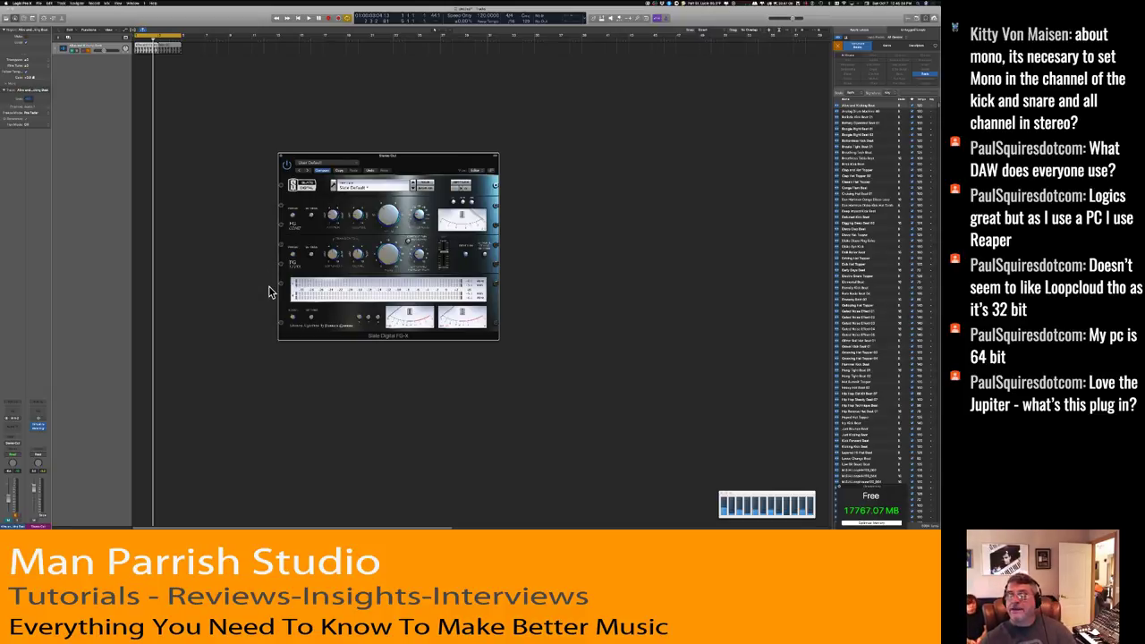
click(44, 431)
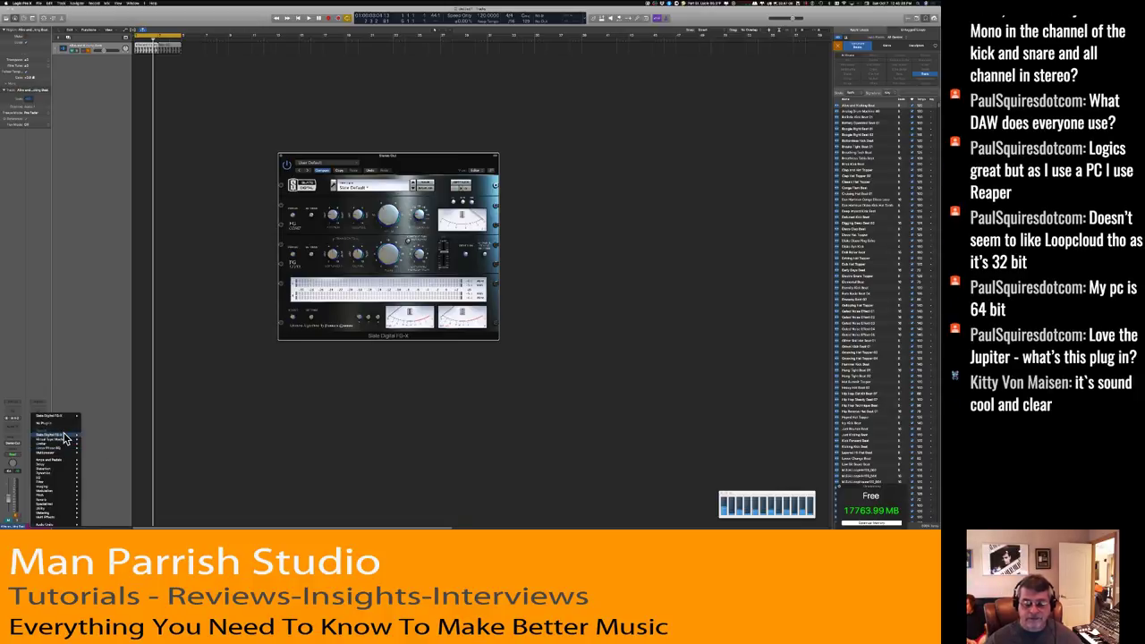
mouse_move(66, 423)
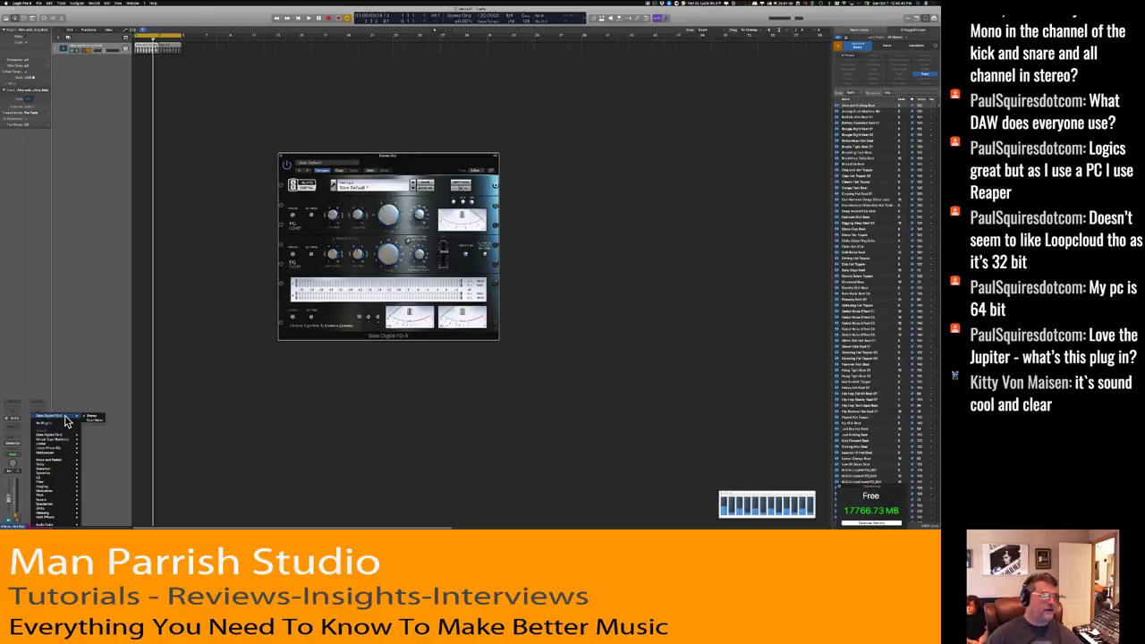
click(202, 315)
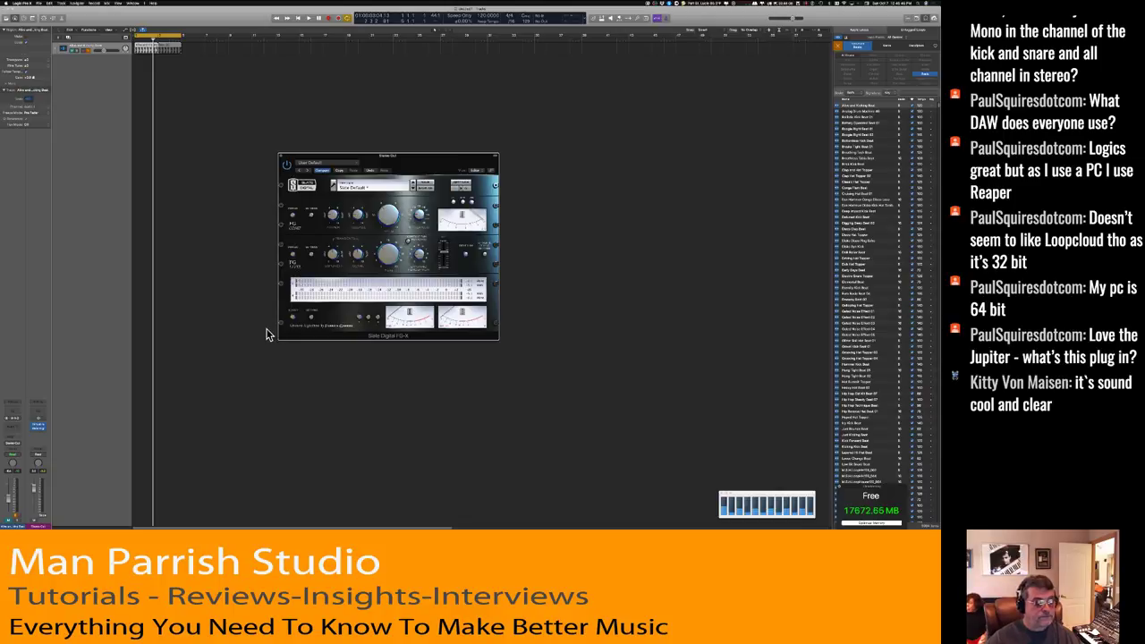
Unmute the beat loop's track and play the loop through the FG-X.
click(271, 265)
click(383, 170)
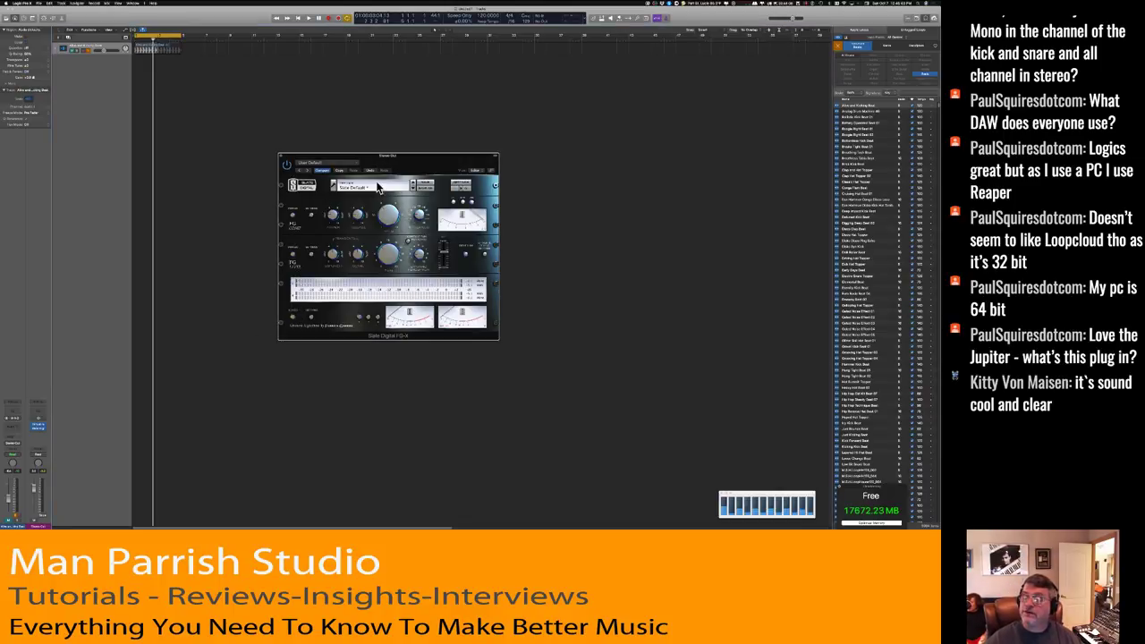
key(space)
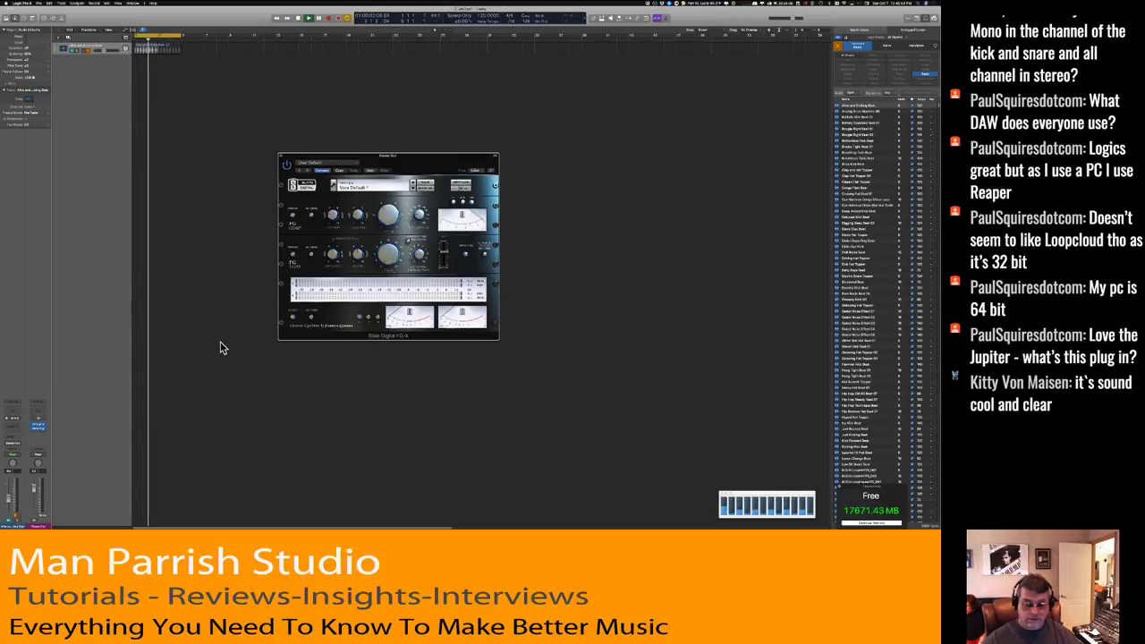
click(139, 86)
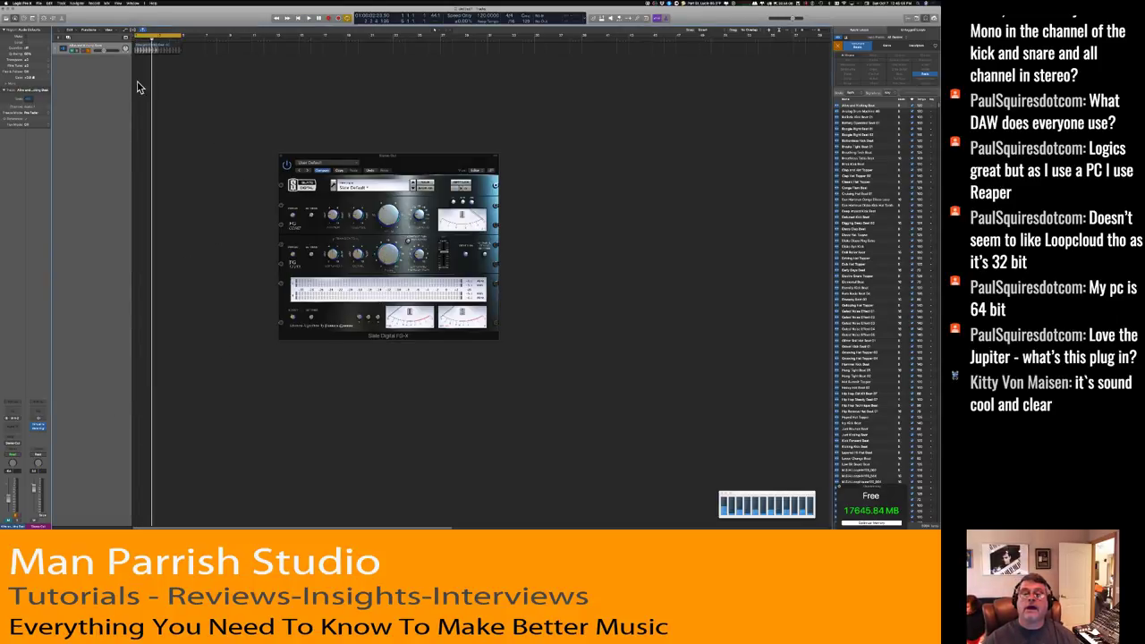
click(76, 50)
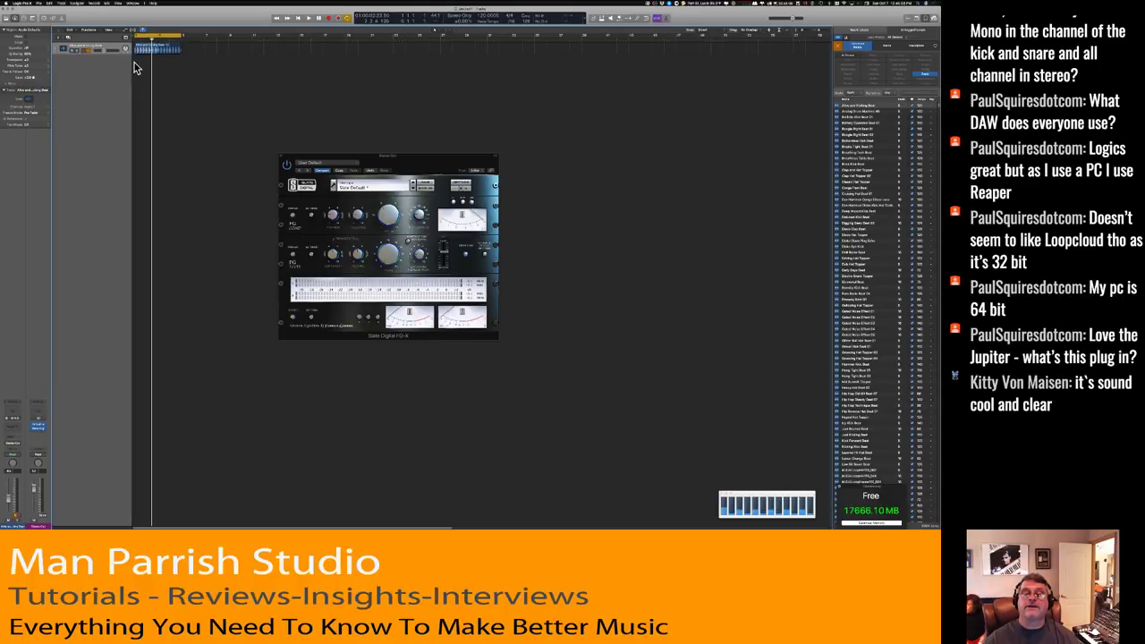
key(space)
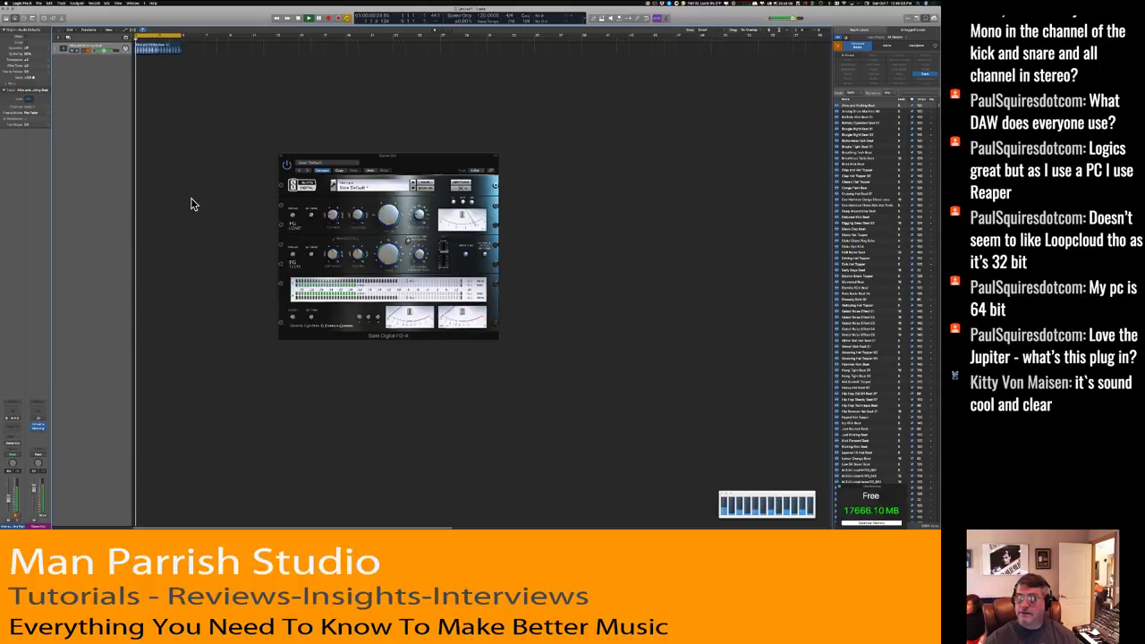
Audition the beat loop again while adjusting the FG-Level gain knob of the FG-X, and stop playback.
click(390, 257)
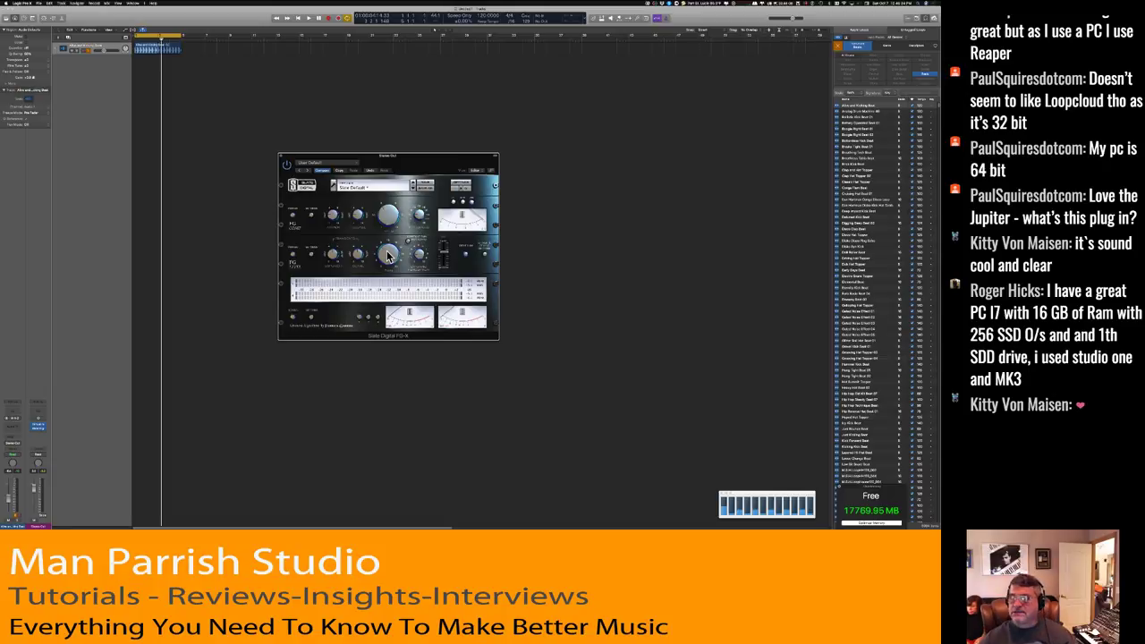
key(space)
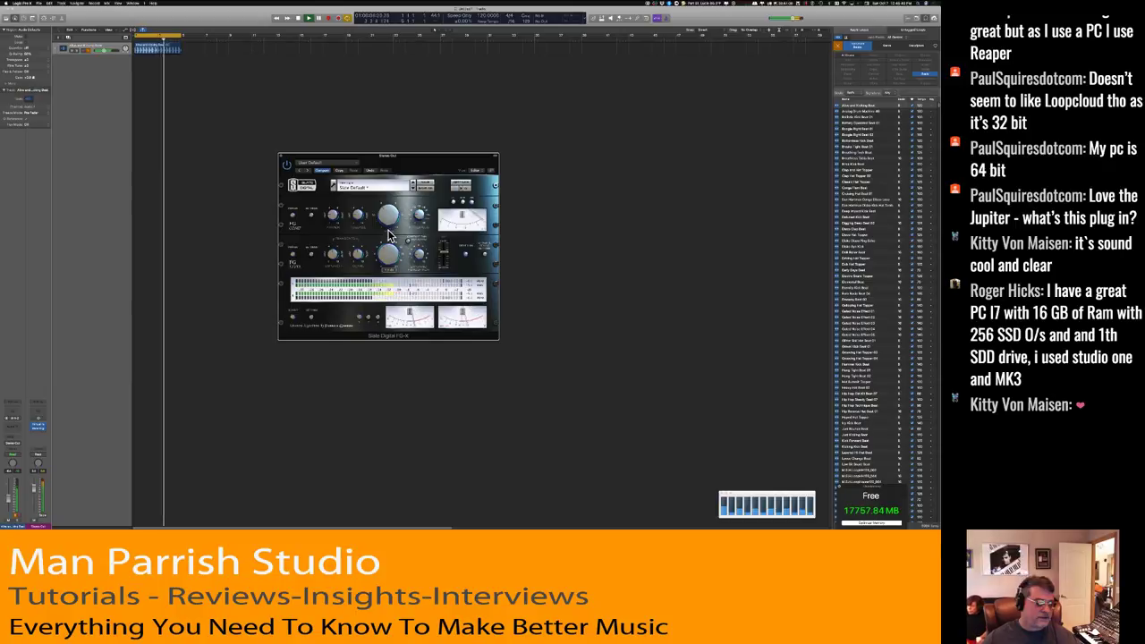
key(space)
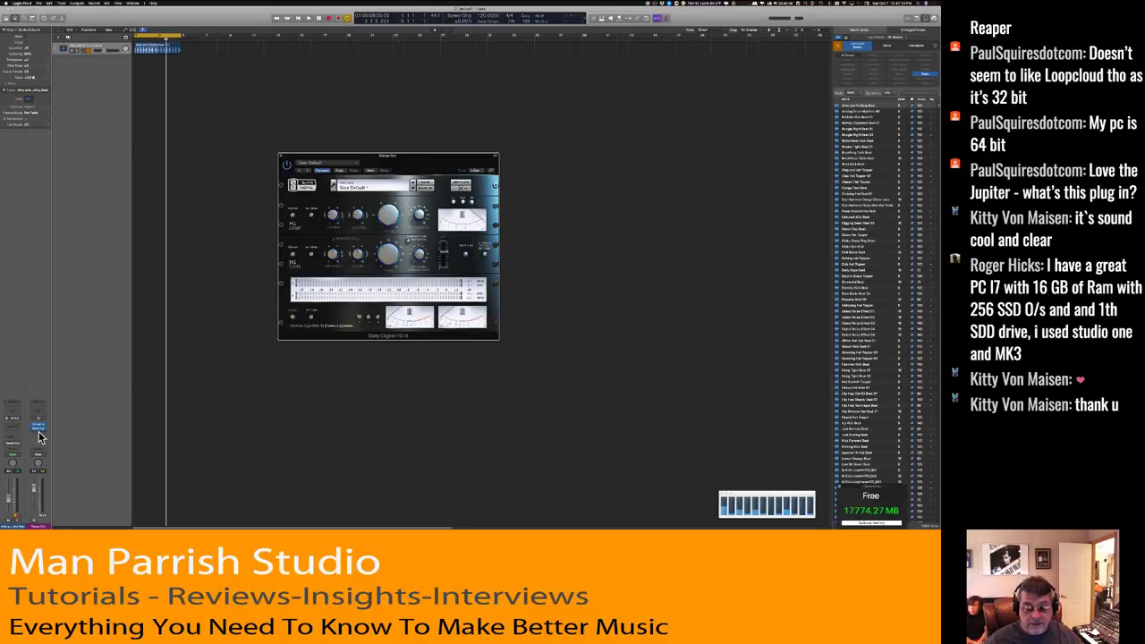
Insert a stereo Gain utility plug-in on the Stereo Out and show the Virtual Tape Machines, FG-X and Gain windows together.
click(39, 435)
mouse_move(50, 521)
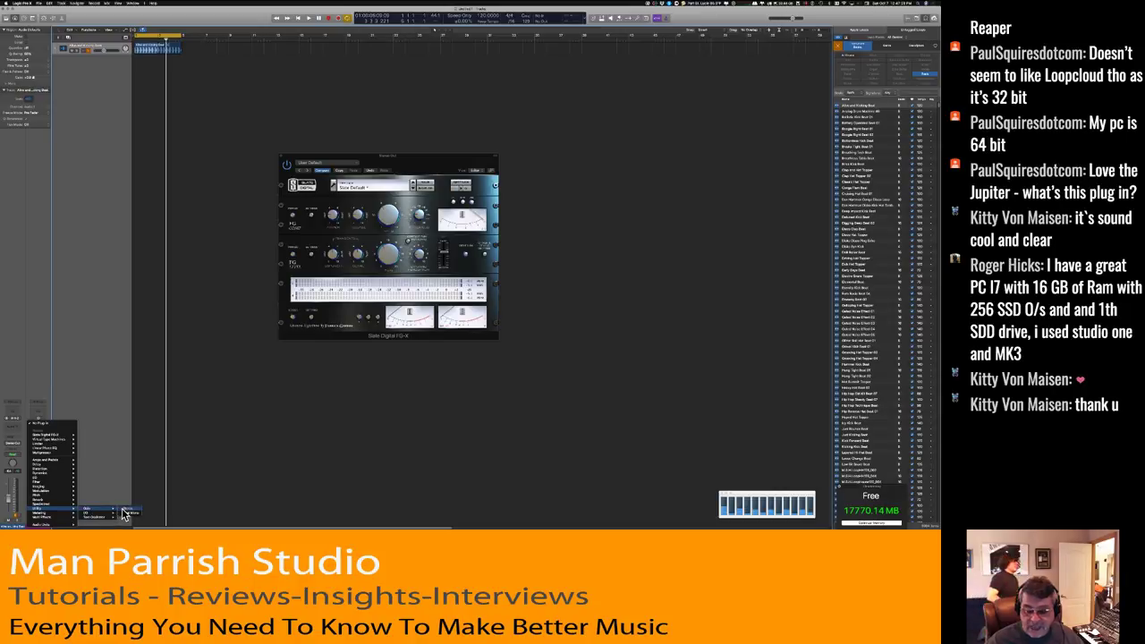
click(123, 508)
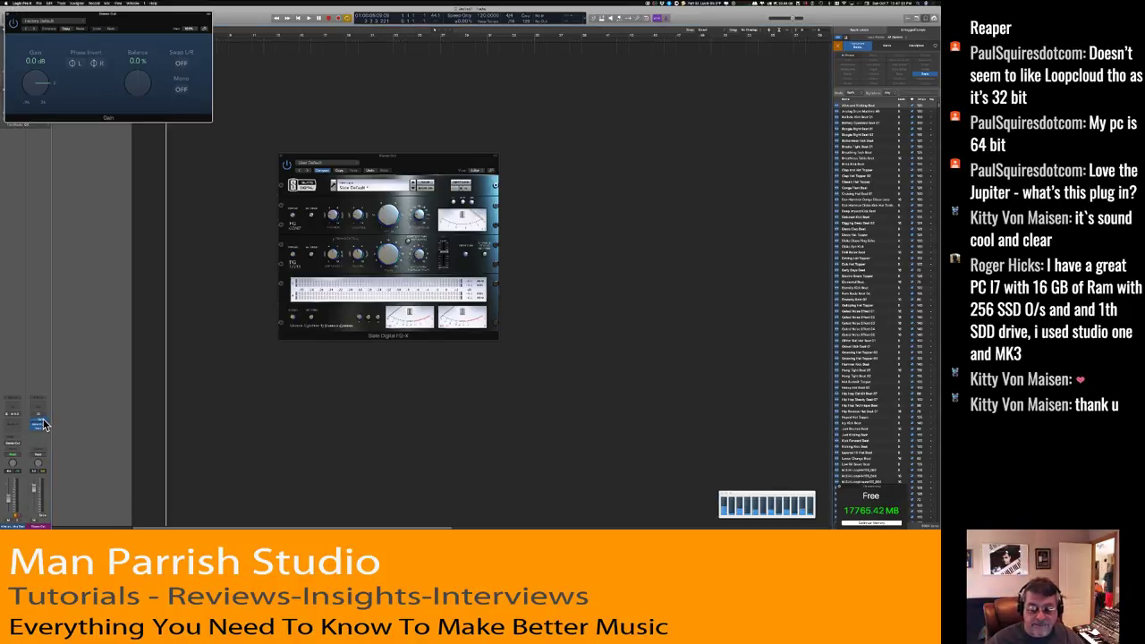
click(43, 422)
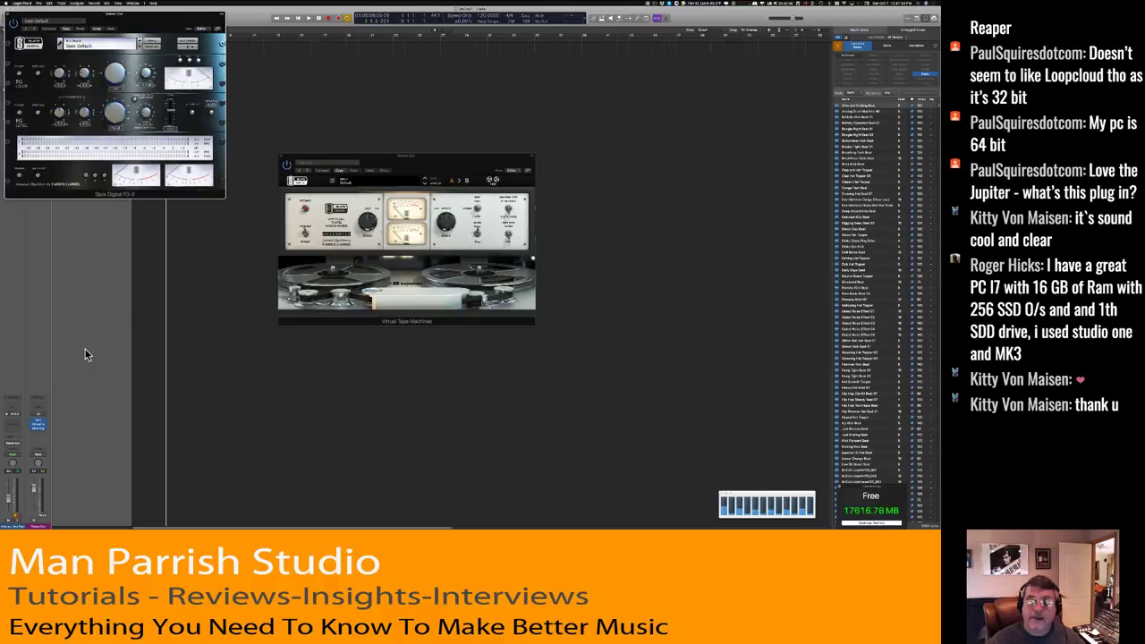
click(41, 426)
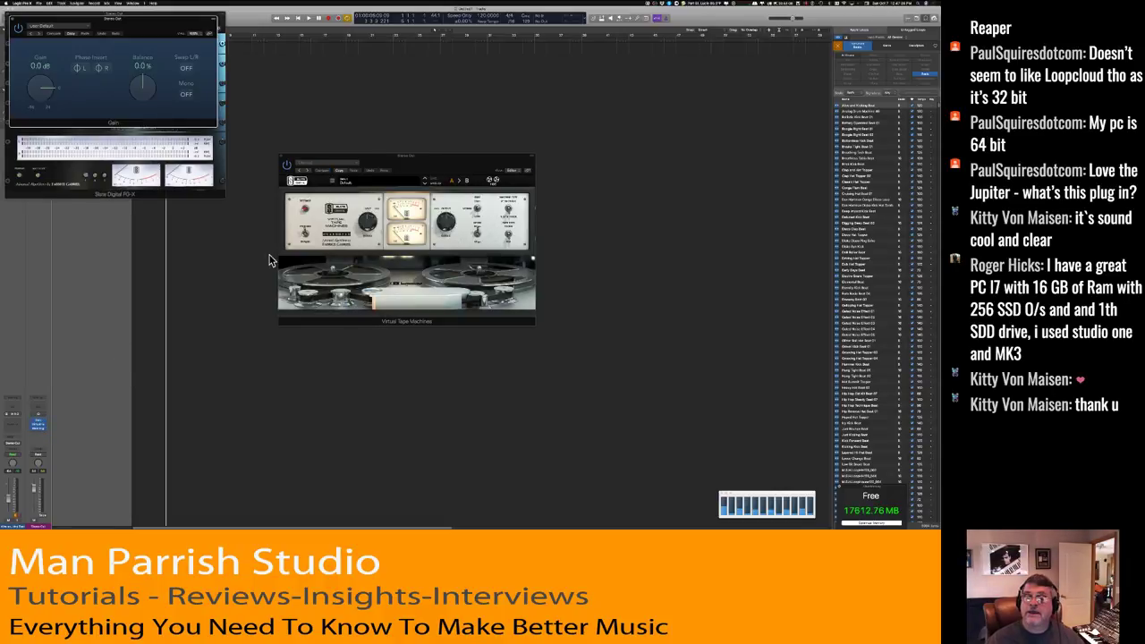
Enlarge the Gain plug-in window and move it to the free area below the Virtual Tape Machines window.
click(195, 34)
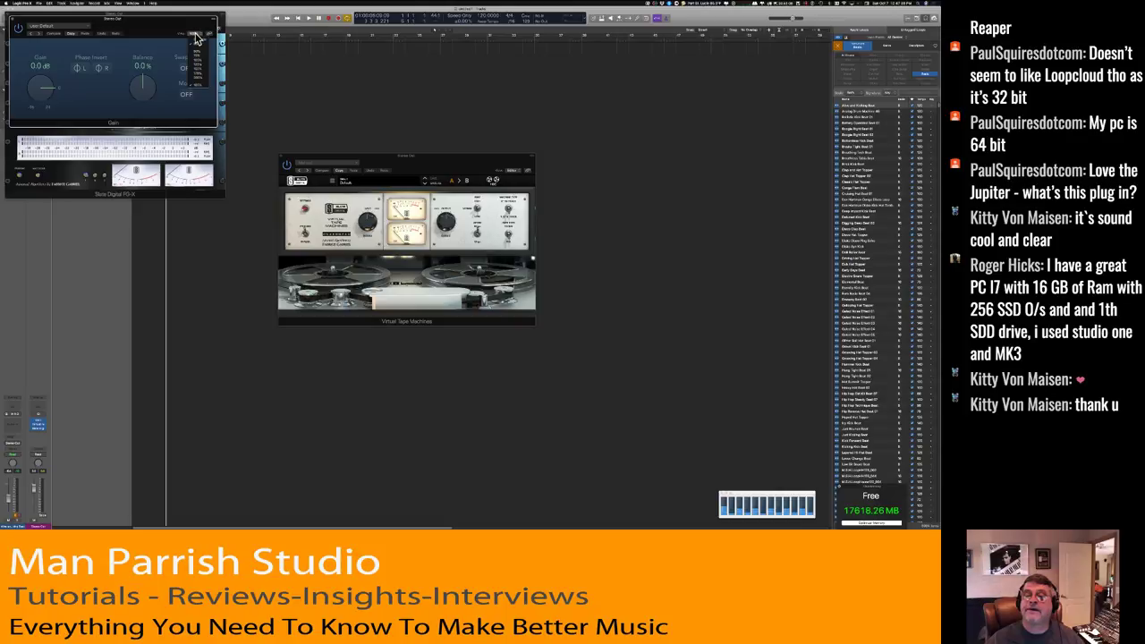
click(201, 84)
drag(183, 24, 338, 378)
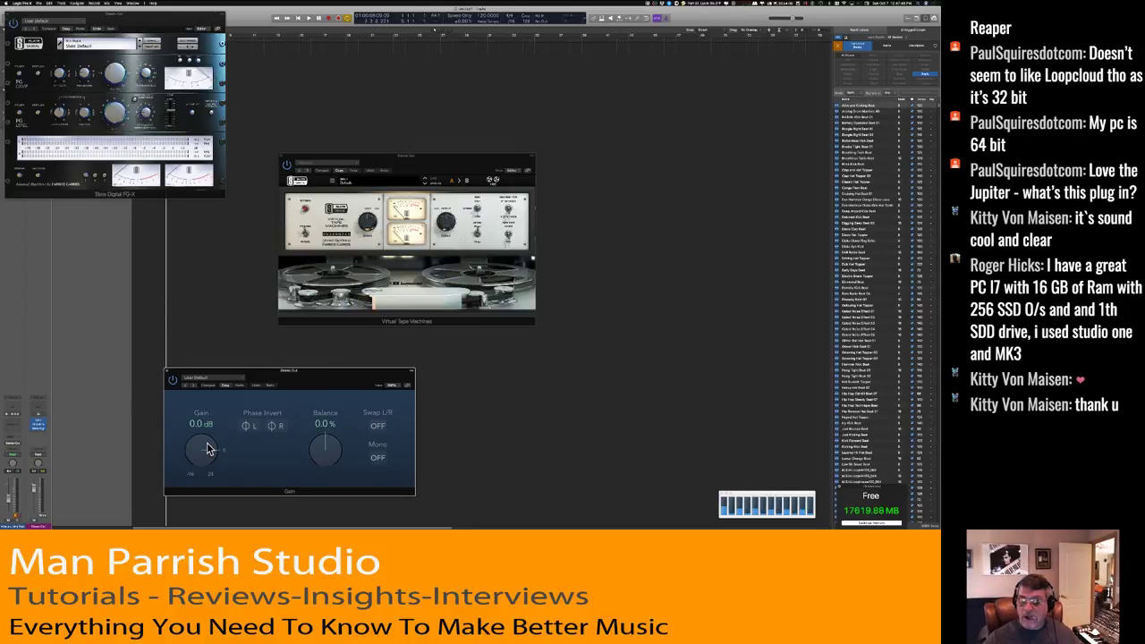
Play the beat loop while varying the gain in the Gain plug-in, and leave the gain at -9.6 dB.
key(space)
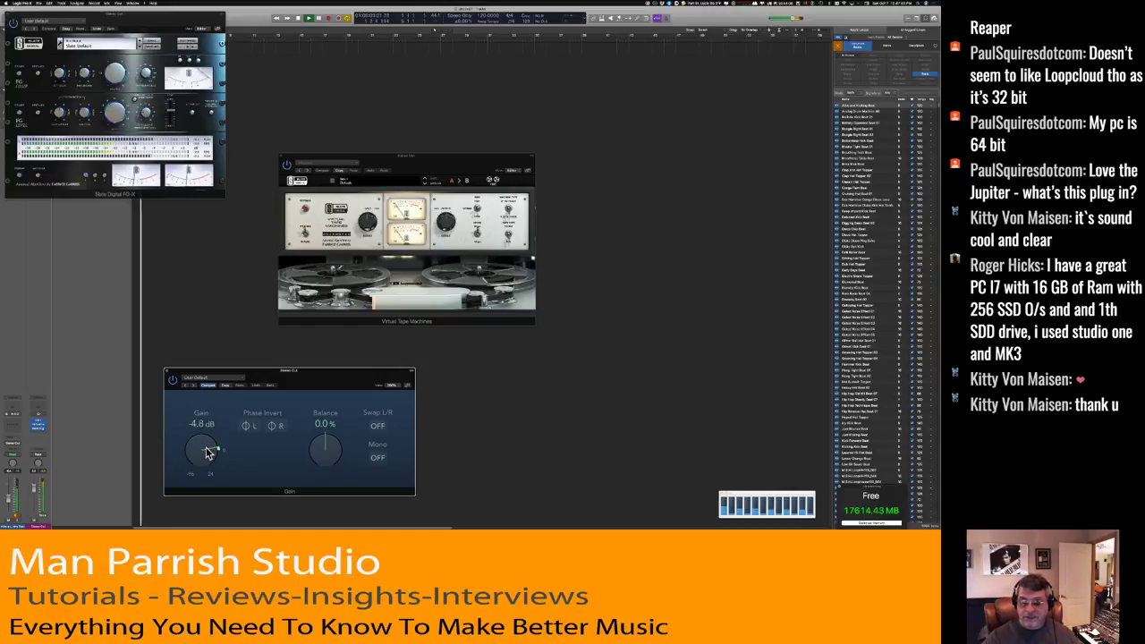
mouse_move(206, 450)
mouse_down()
mouse_move(207, 466)
mouse_move(207, 450)
mouse_up()
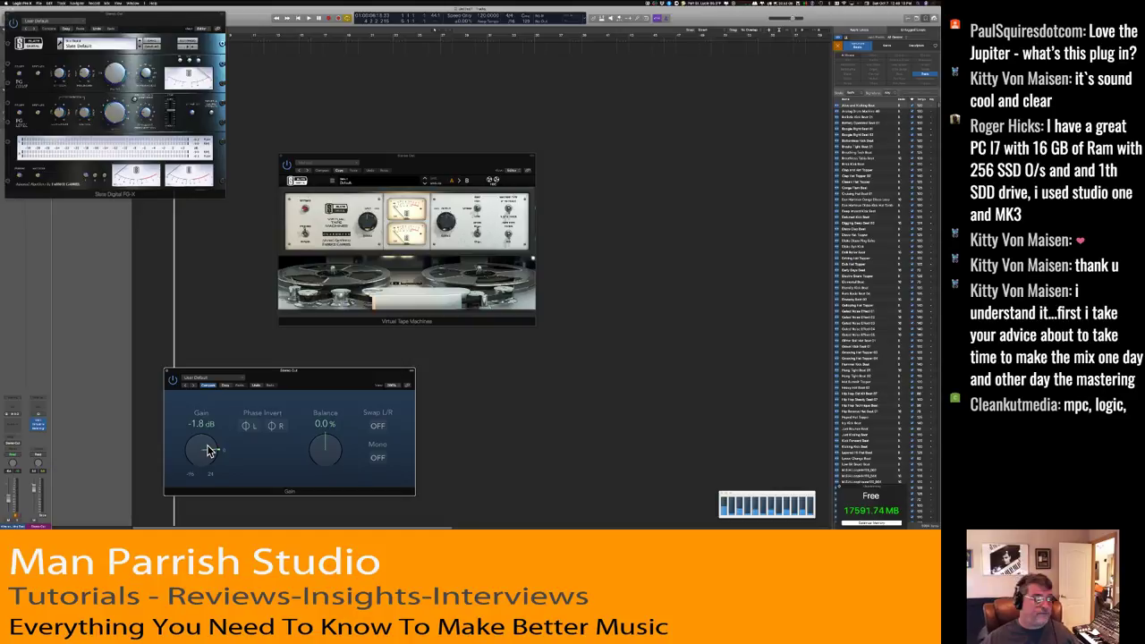
drag(208, 450, 209, 455)
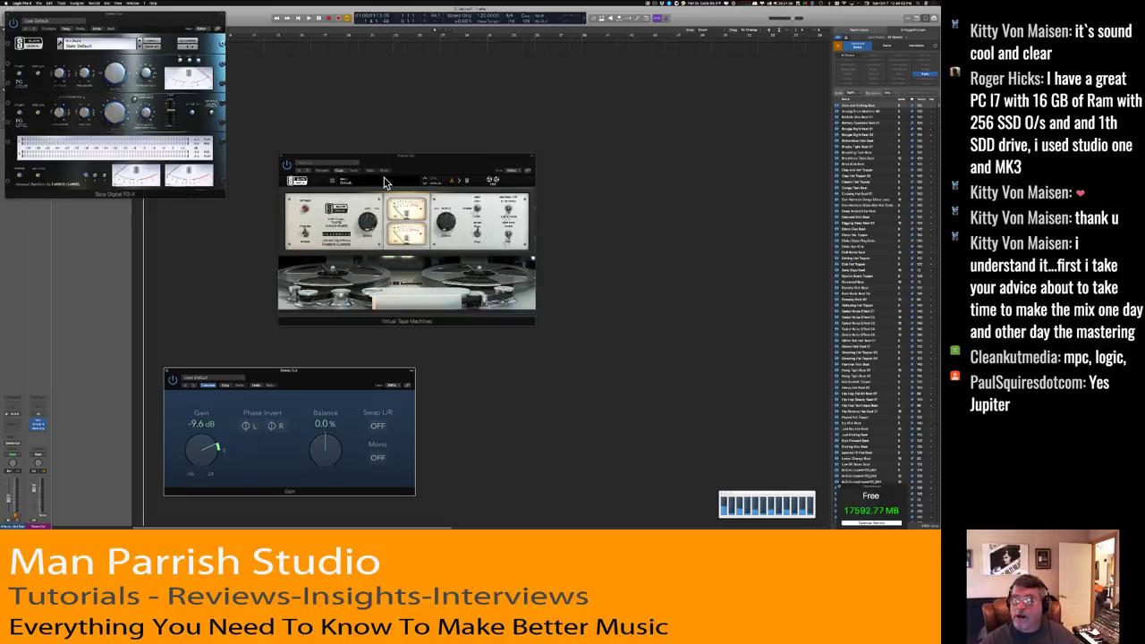
Close the Virtual Tape Machines, FG-X and Gain plug-in windows.
click(285, 158)
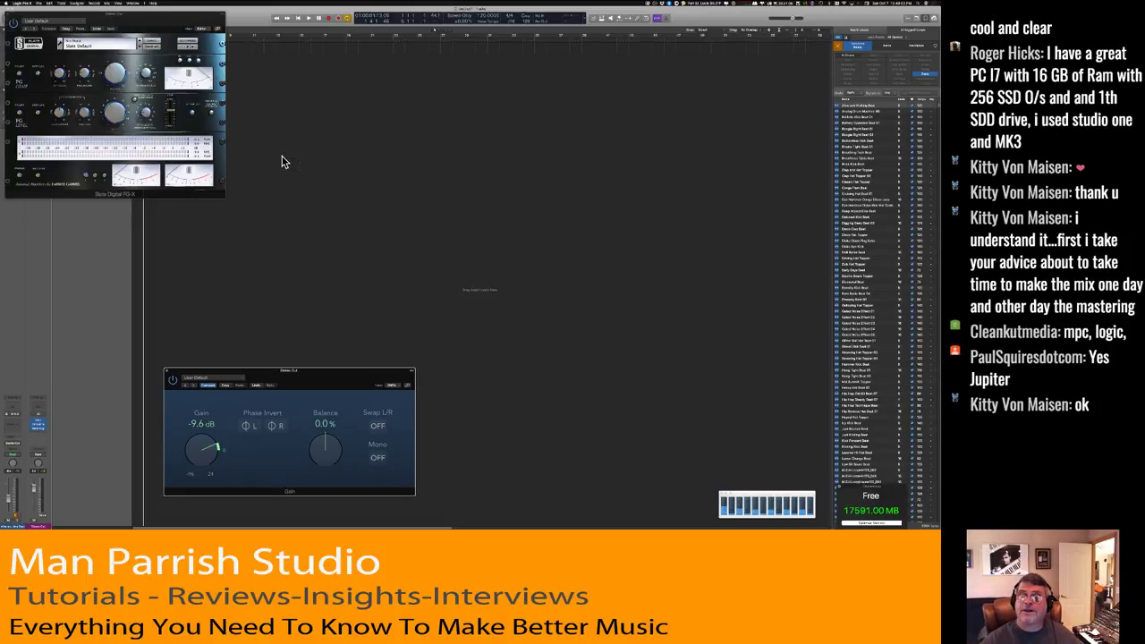
click(12, 22)
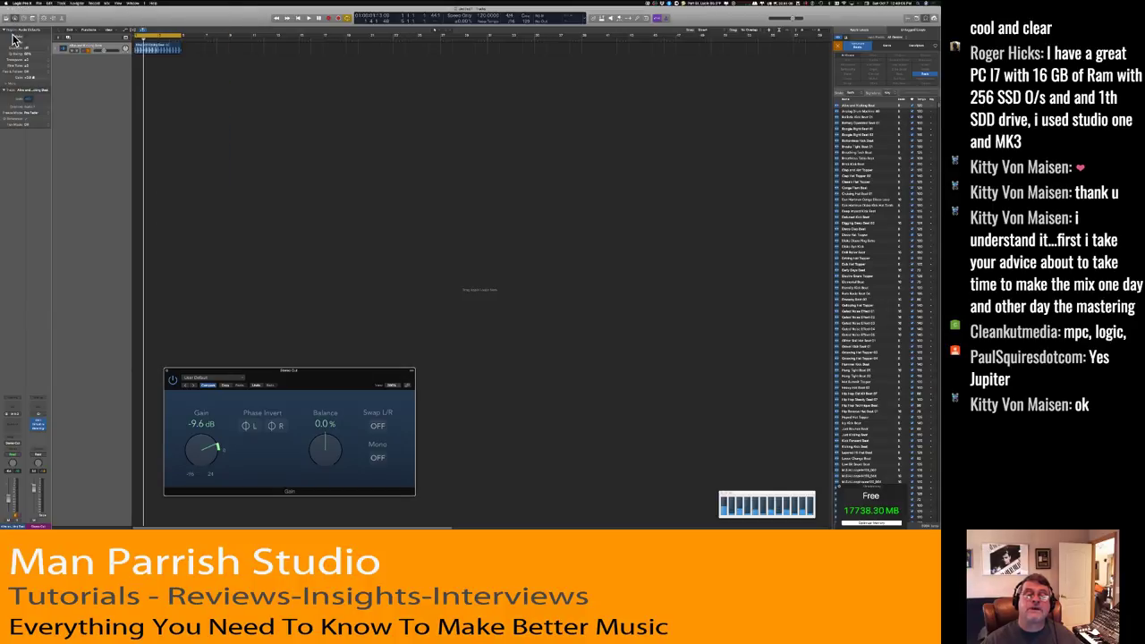
click(168, 371)
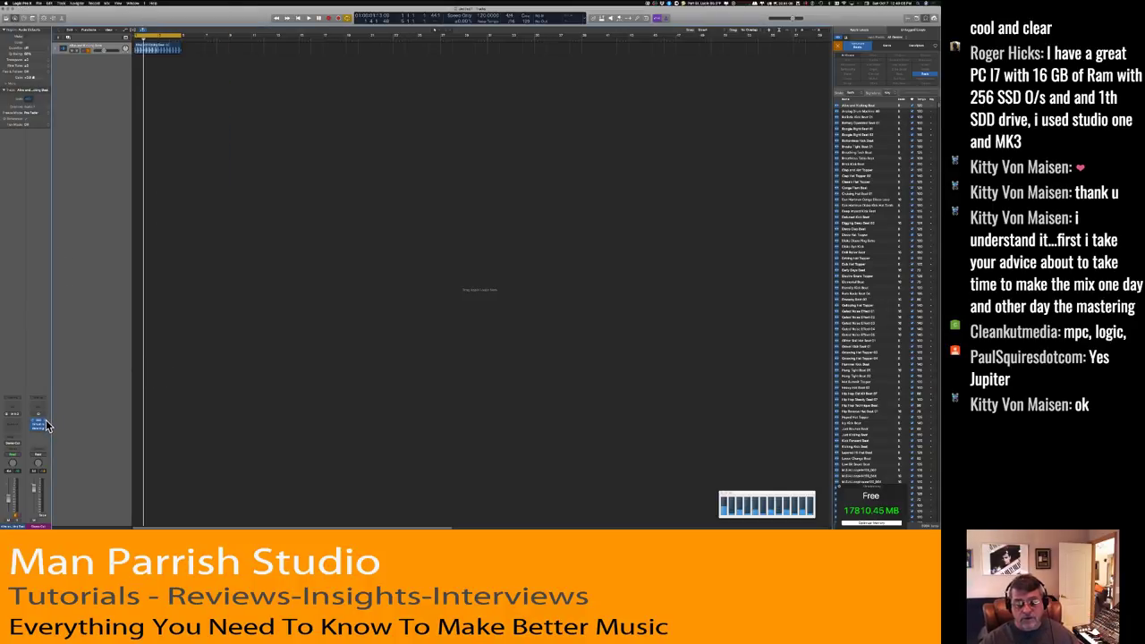
Remove the Gain, Virtual Tape Machines and FG-X plug-ins from the Stereo Out, leaving its effect slots empty.
click(45, 426)
click(47, 429)
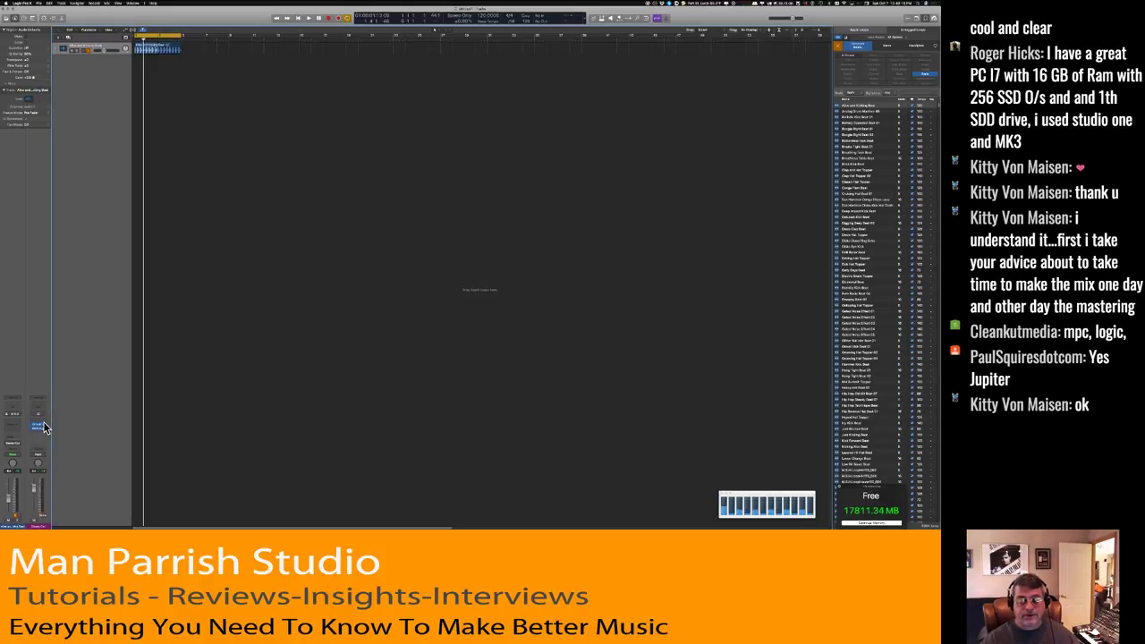
click(46, 432)
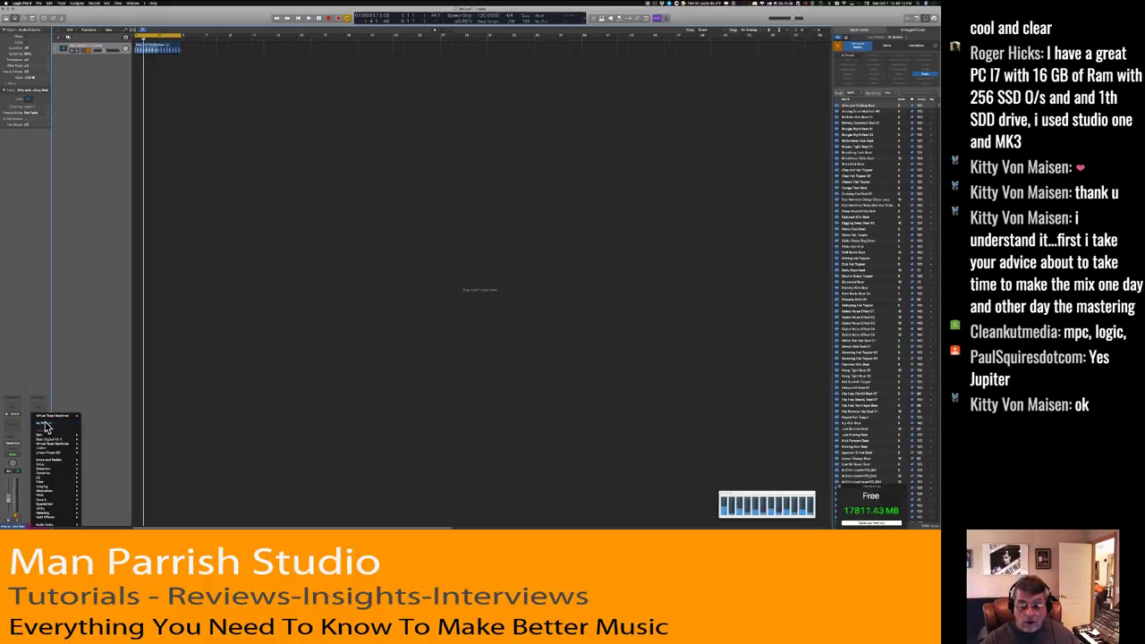
click(45, 434)
click(45, 433)
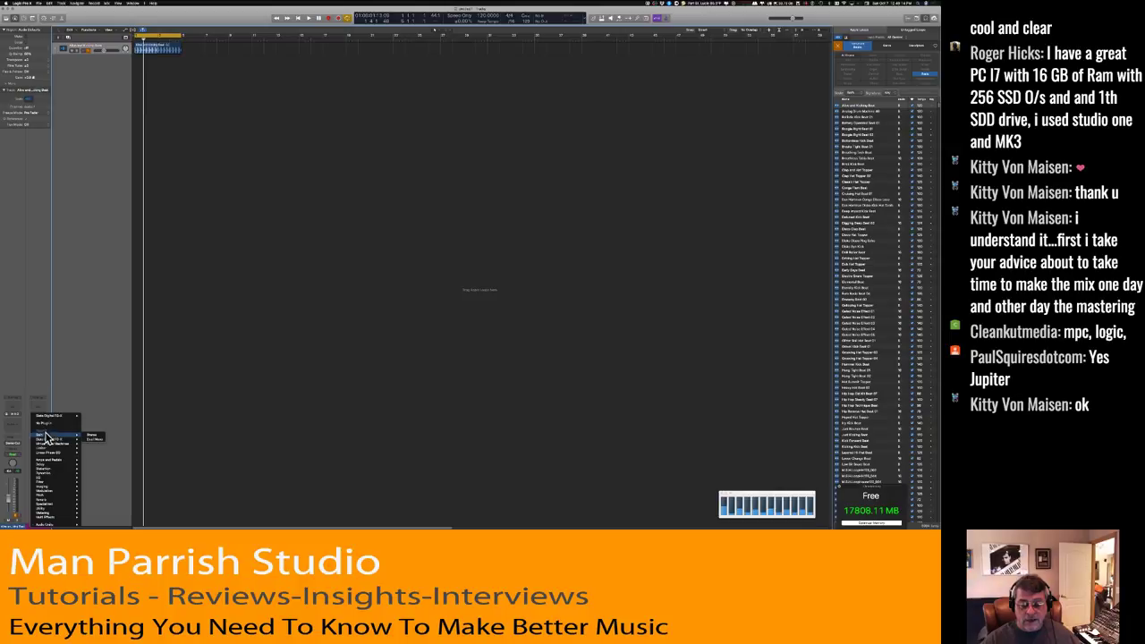
click(47, 429)
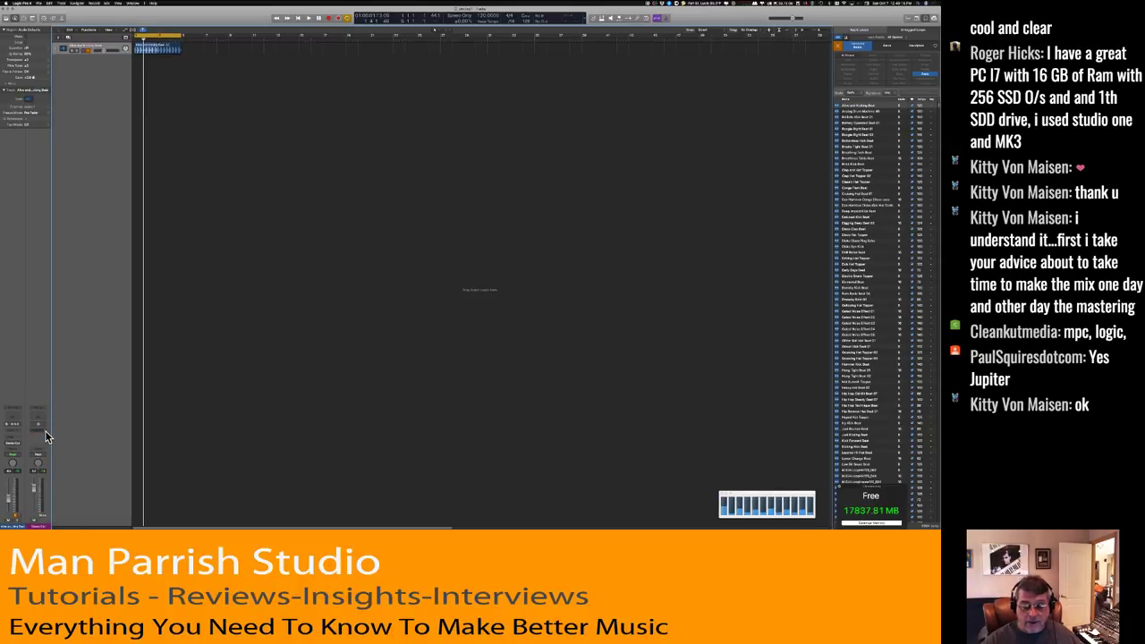
Insert a stereo iZotope Ozone 7 on the Stereo Out and arrange its plug-in and preset windows in the free area.
click(46, 431)
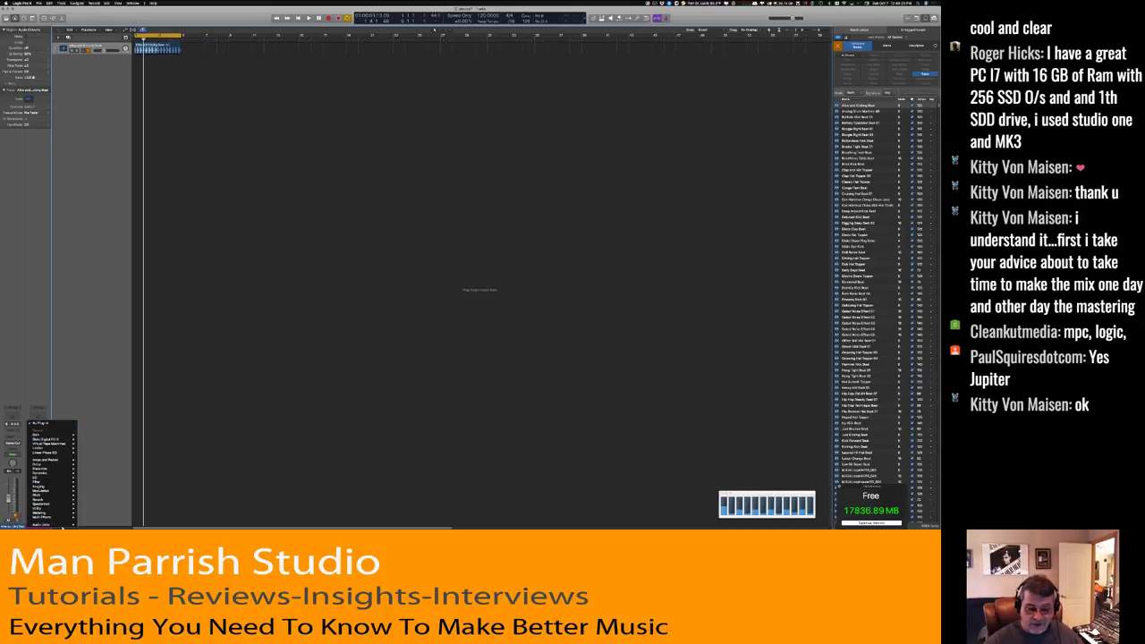
mouse_move(68, 524)
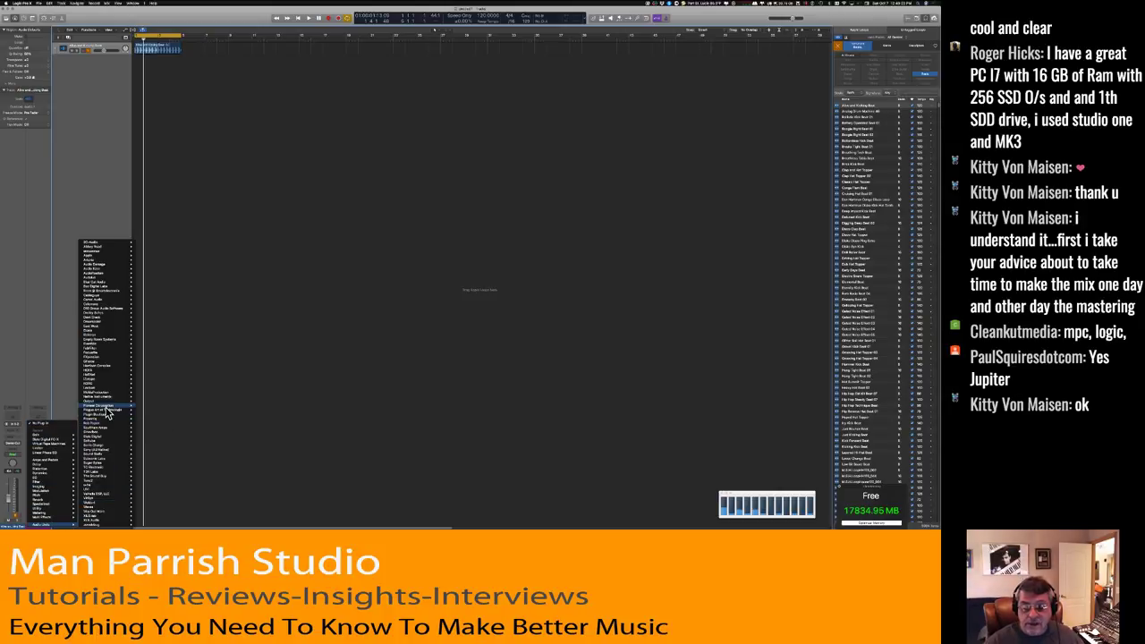
mouse_move(107, 381)
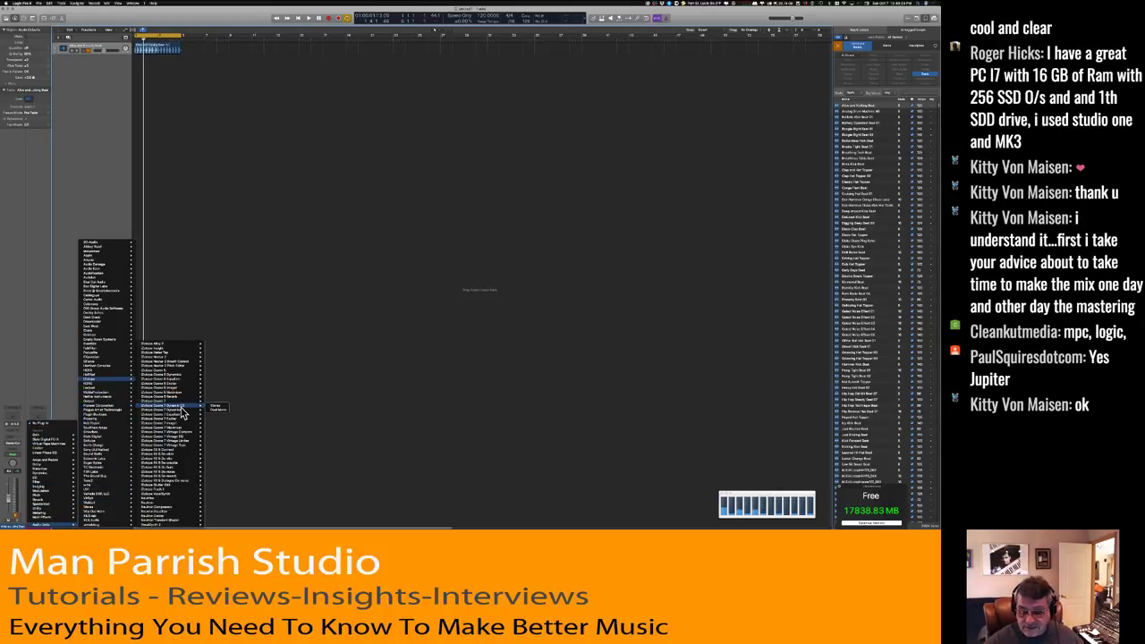
mouse_move(182, 461)
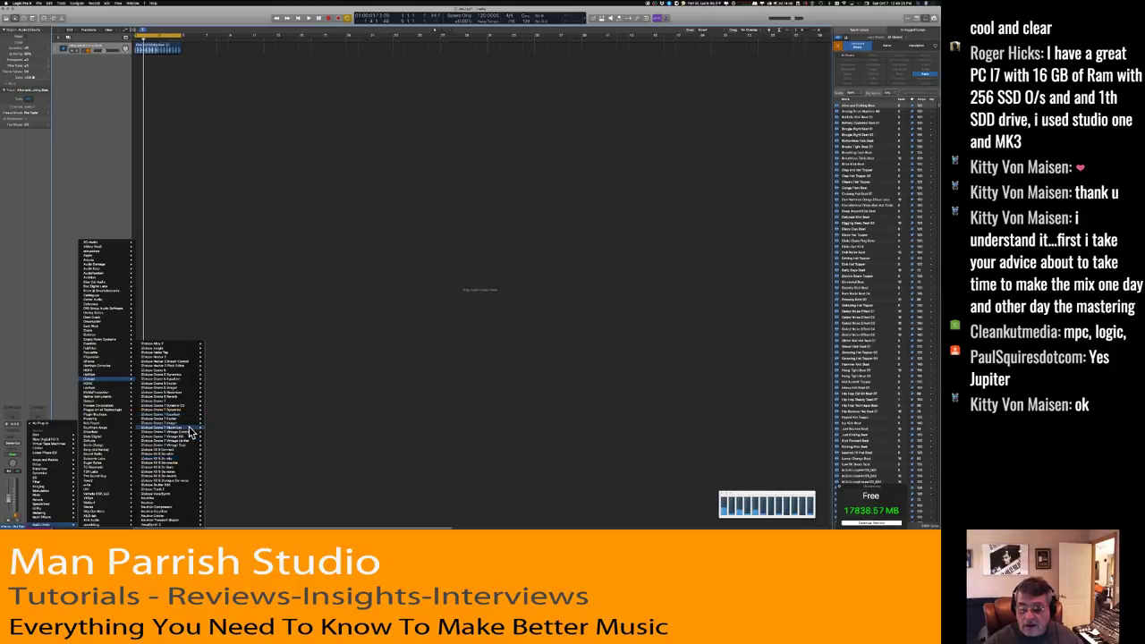
mouse_move(188, 404)
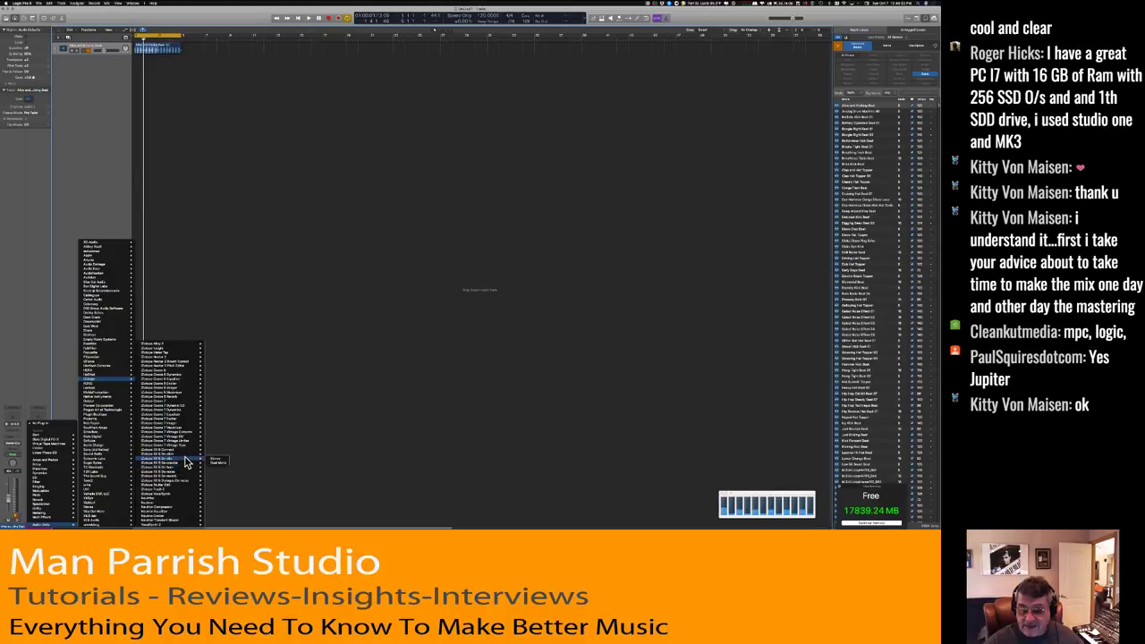
mouse_move(186, 483)
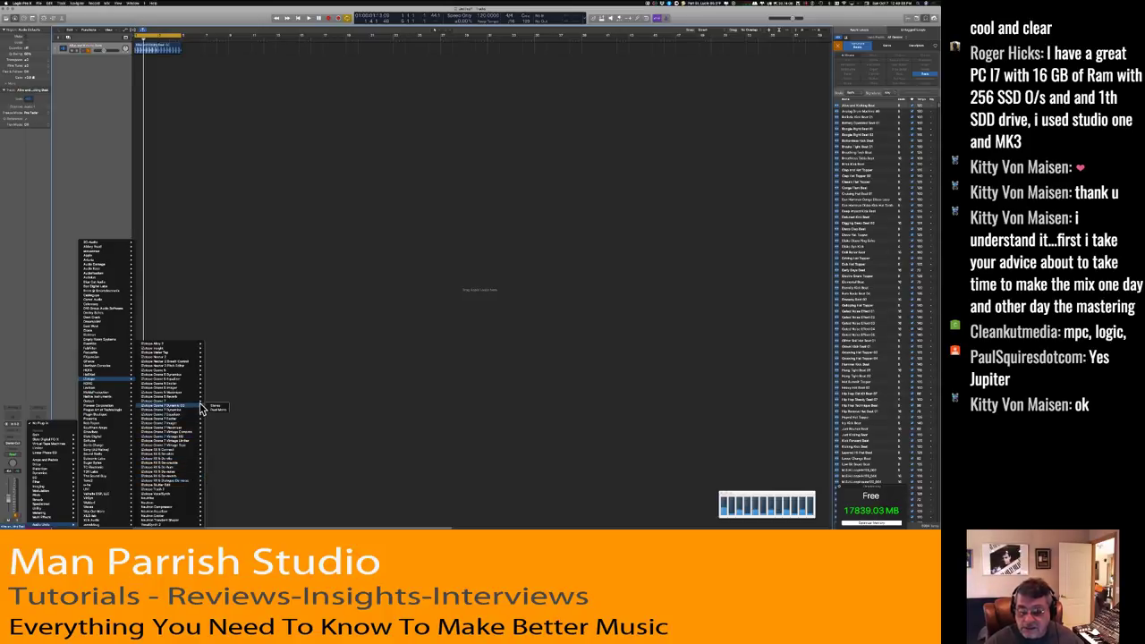
click(213, 406)
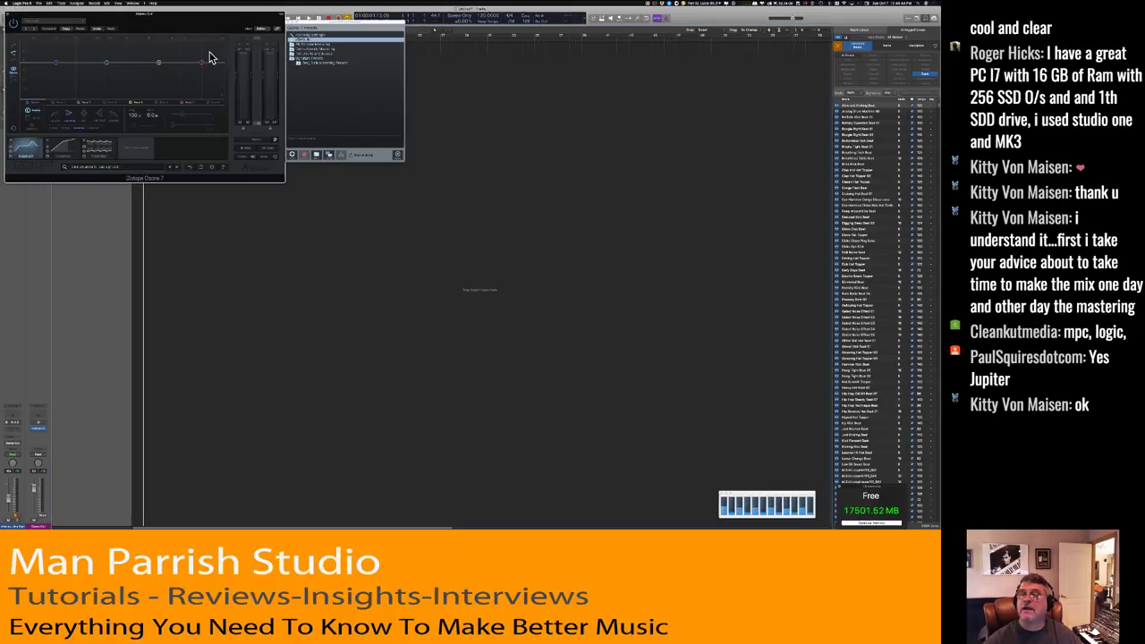
drag(210, 23, 415, 213)
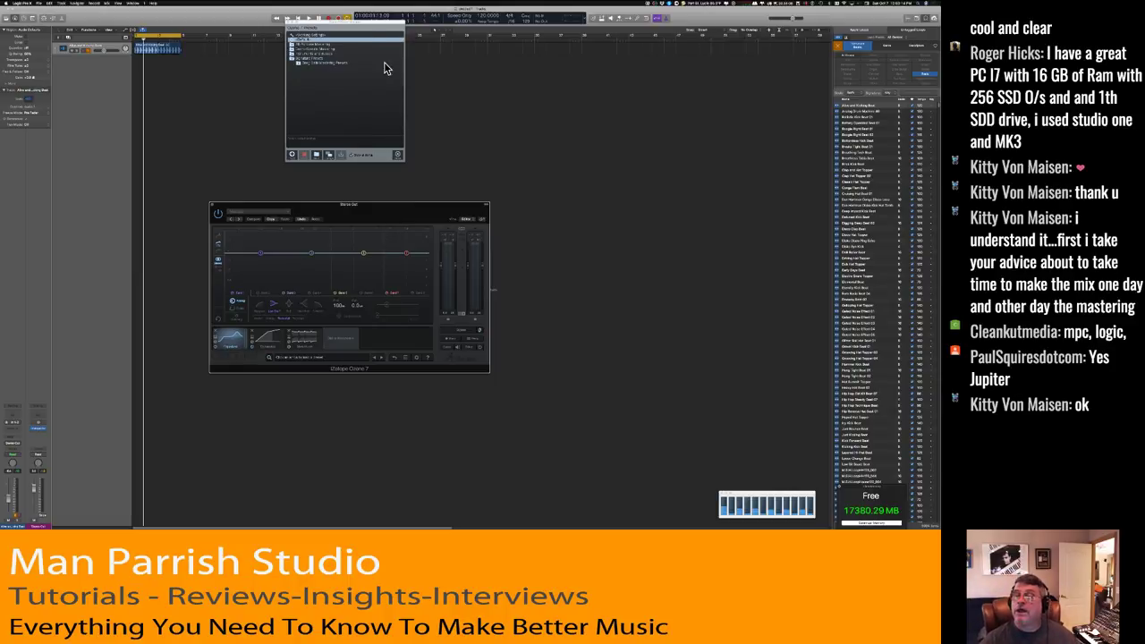
drag(352, 22, 352, 54)
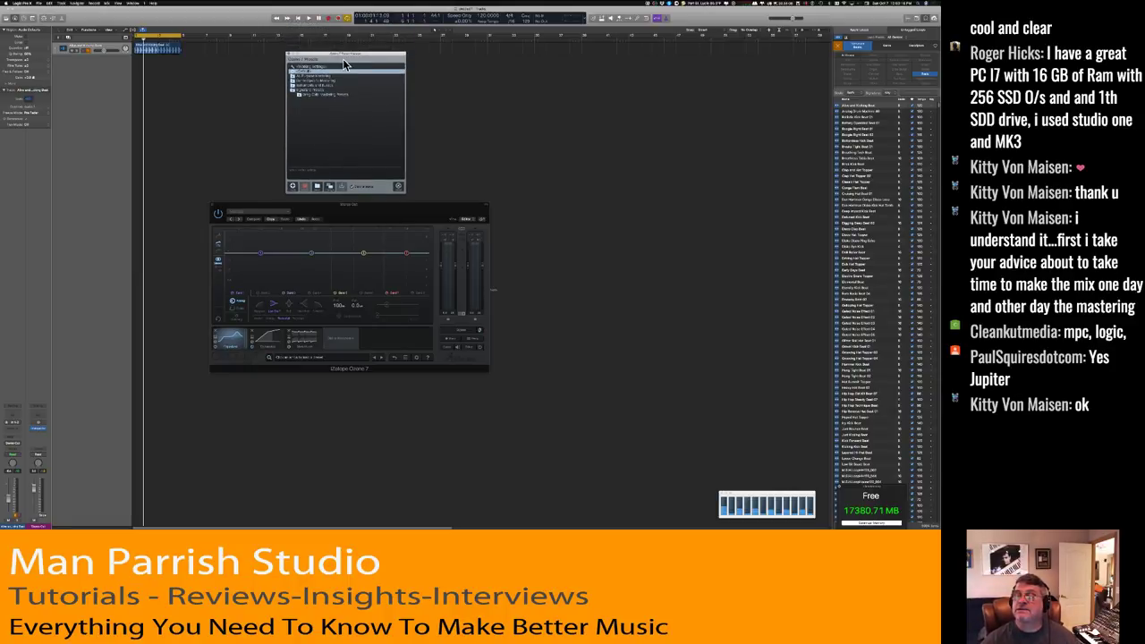
Try several presets from the first folder of Ozone 7's preset manager, keep an equalizer-based one loaded, and close the preset manager.
click(299, 77)
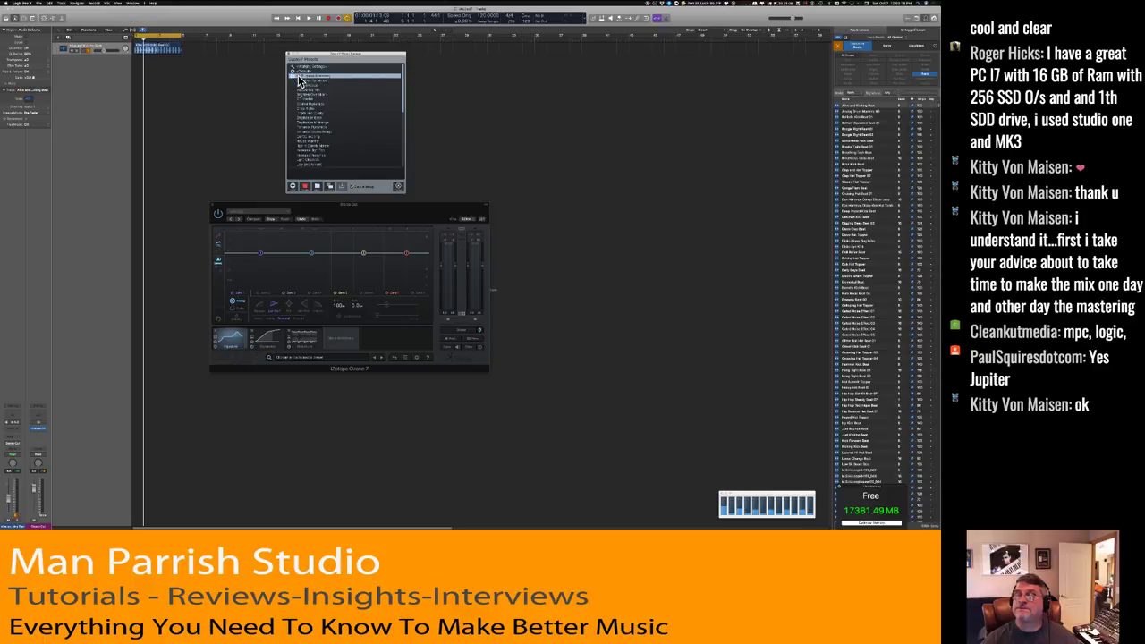
click(323, 95)
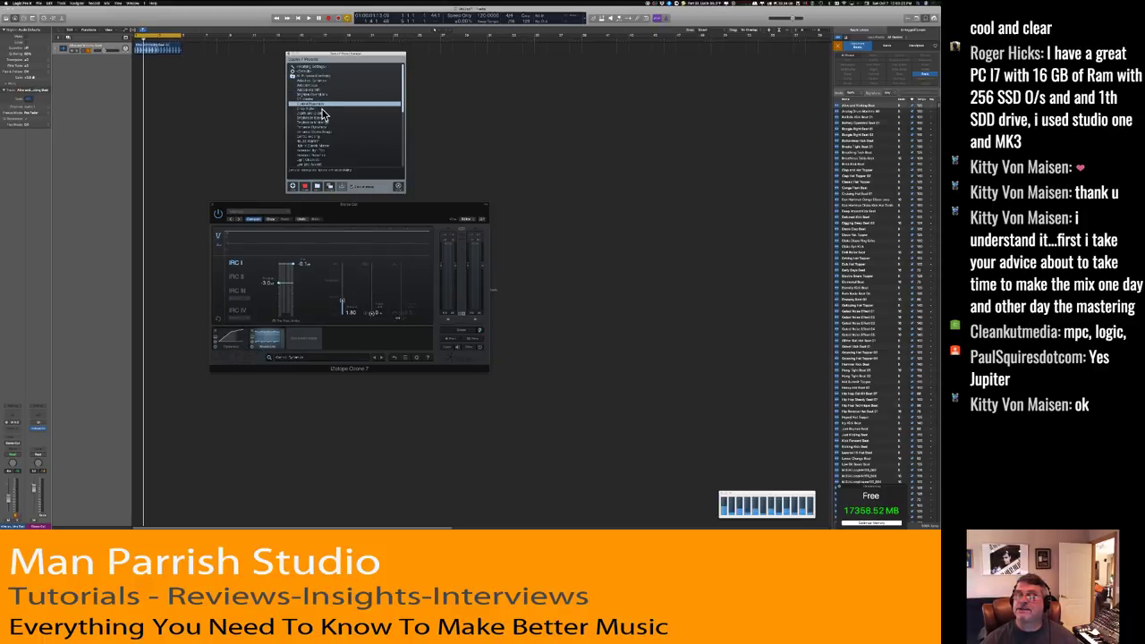
click(324, 108)
click(323, 125)
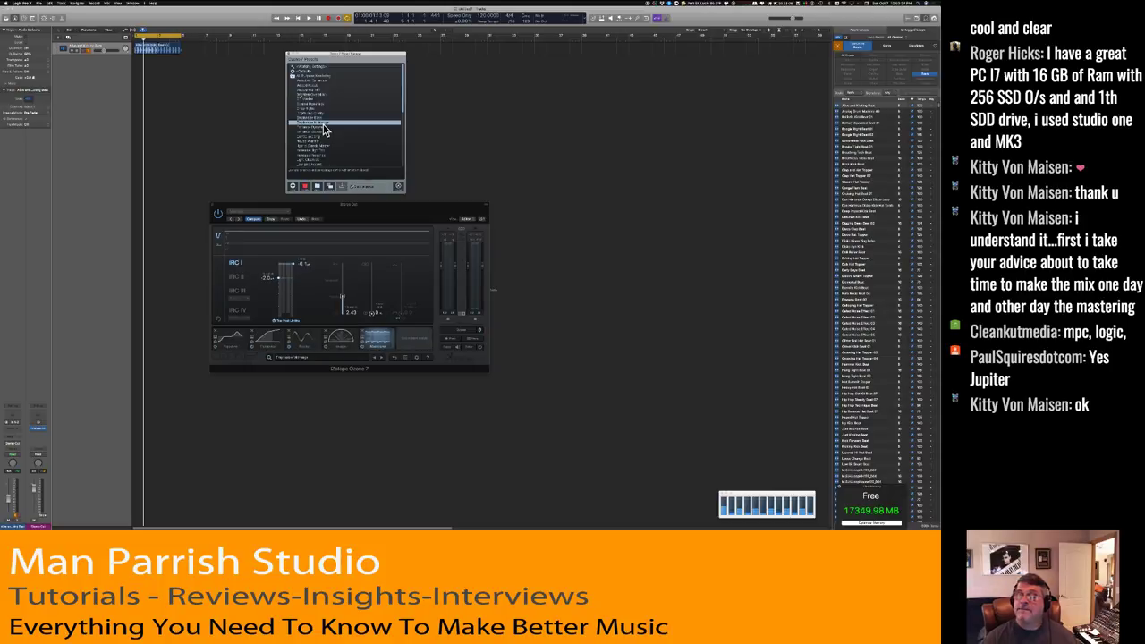
scroll(325, 131, down, 2)
click(322, 100)
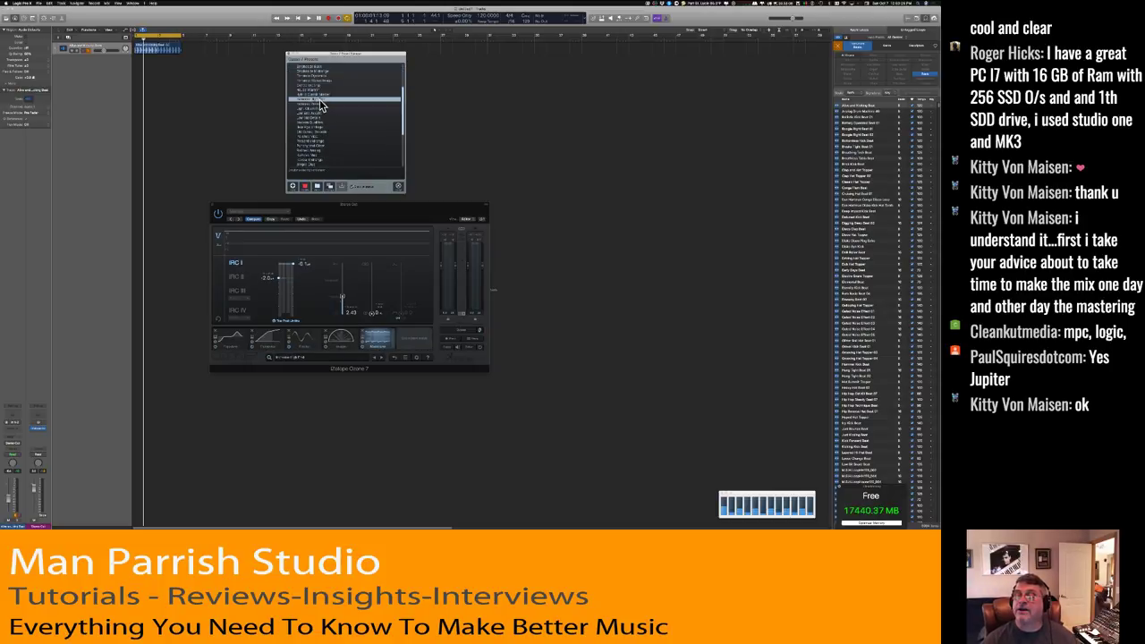
click(318, 119)
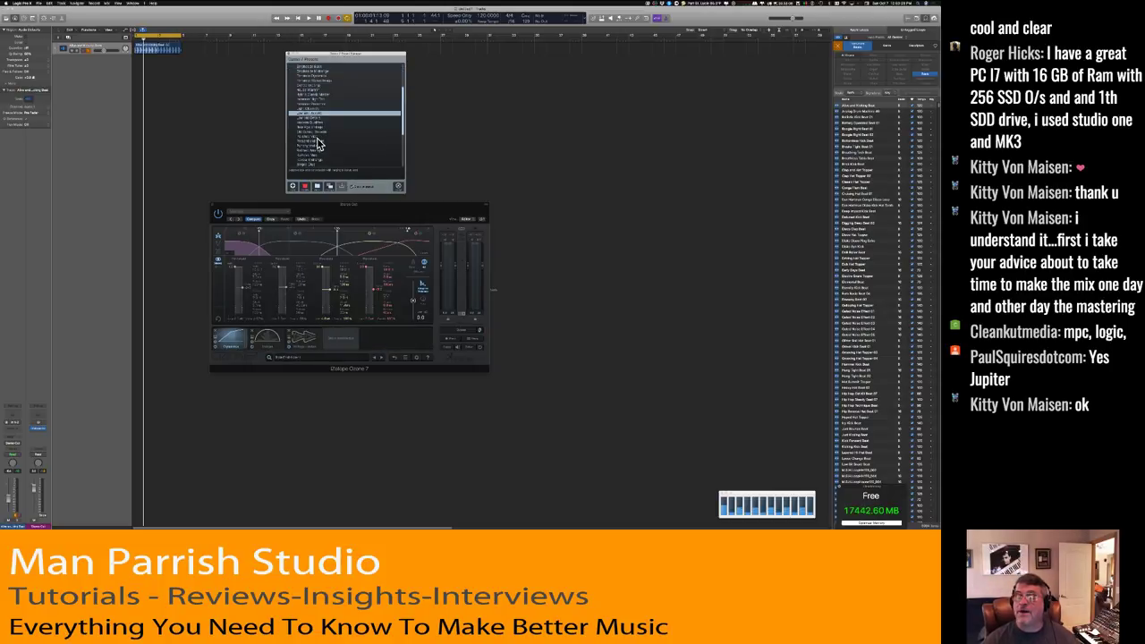
click(316, 138)
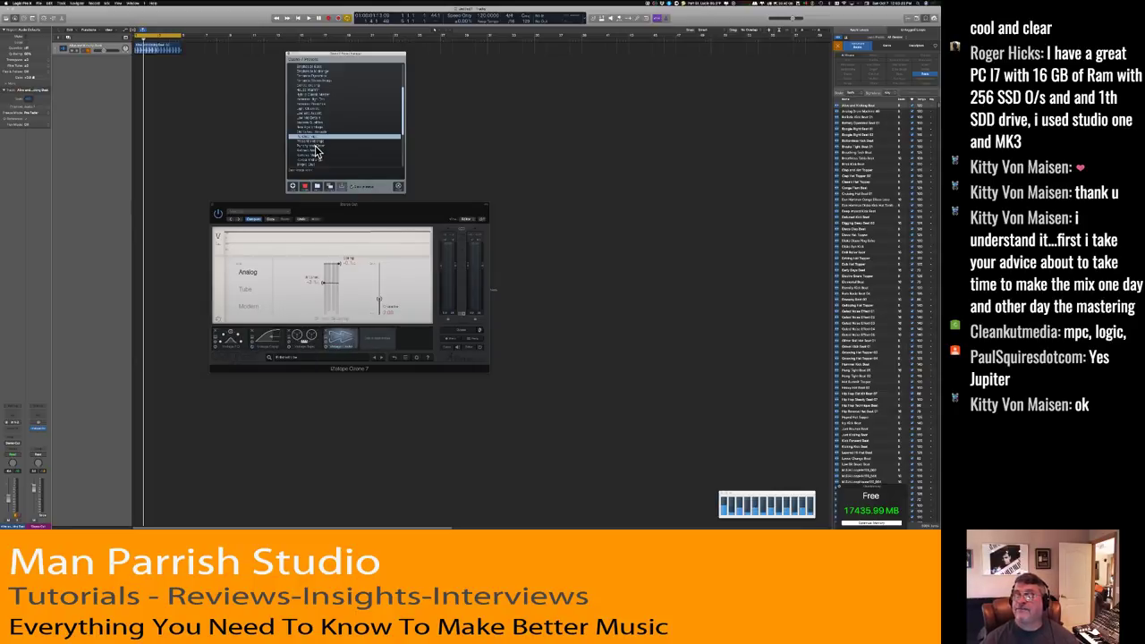
click(315, 147)
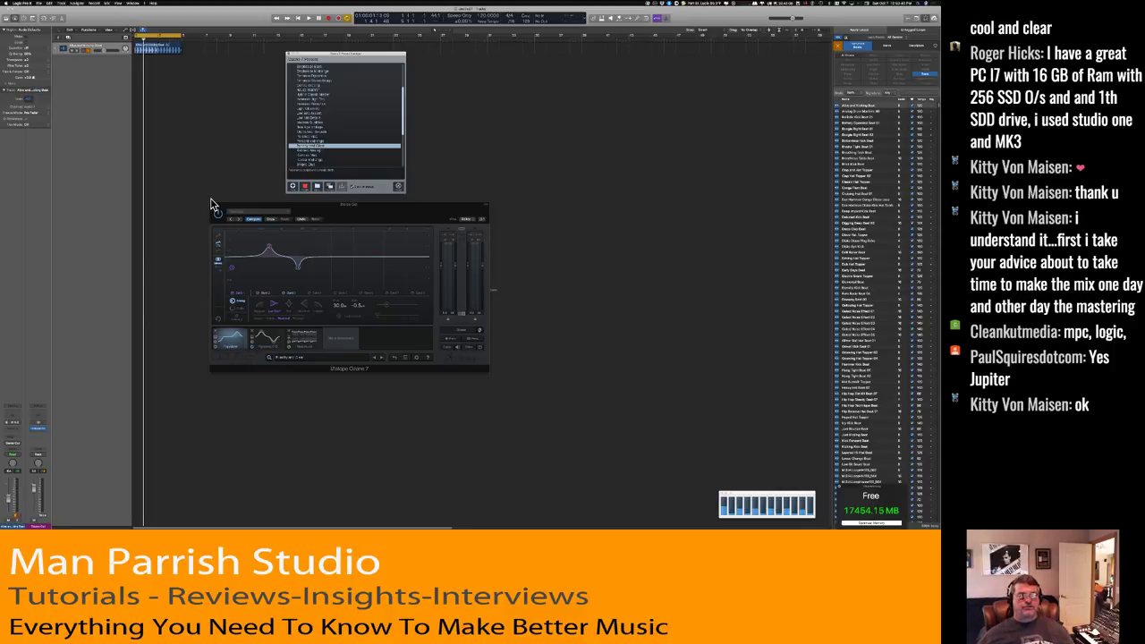
click(288, 54)
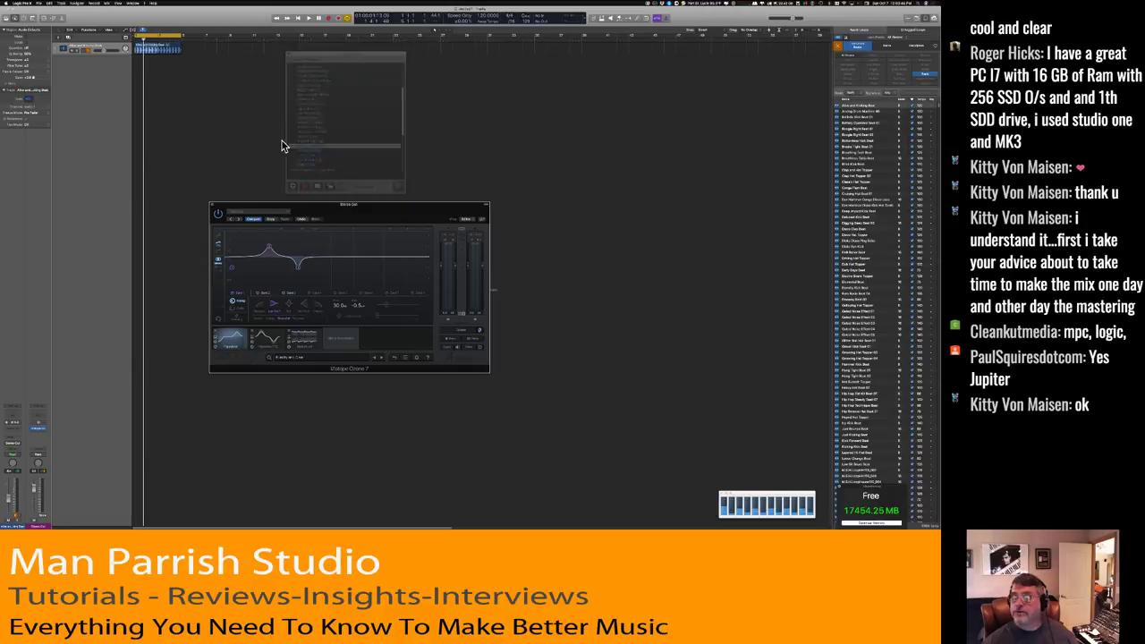
Add the Vintage Tape module to the Ozone 7 chain and audition the beat loop through it, closing the plug-in window when finished.
click(340, 338)
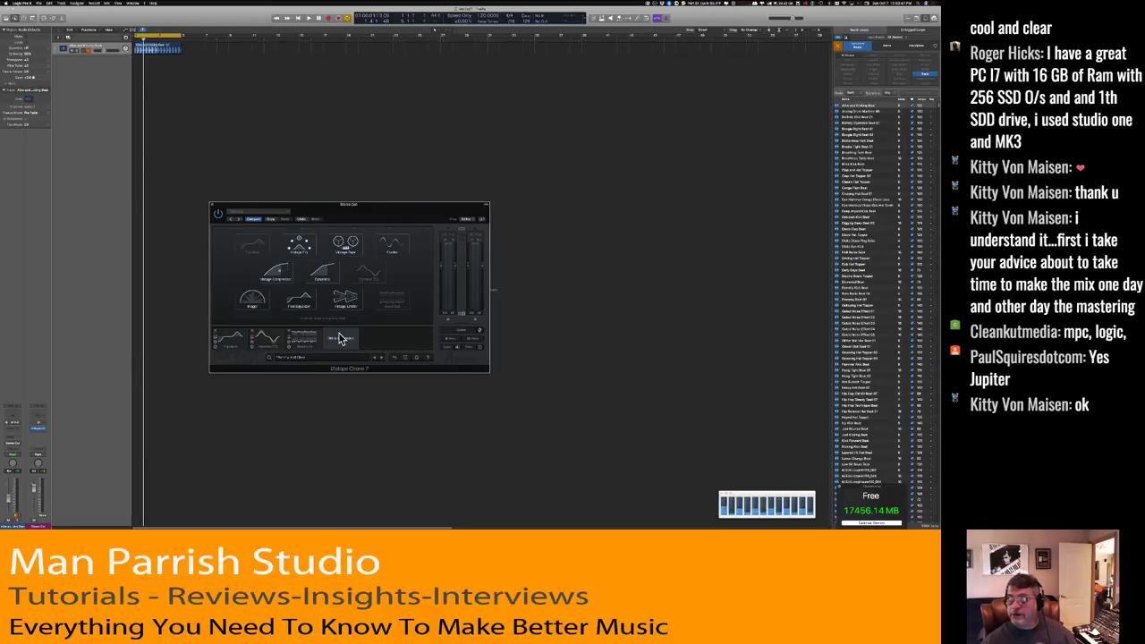
click(349, 248)
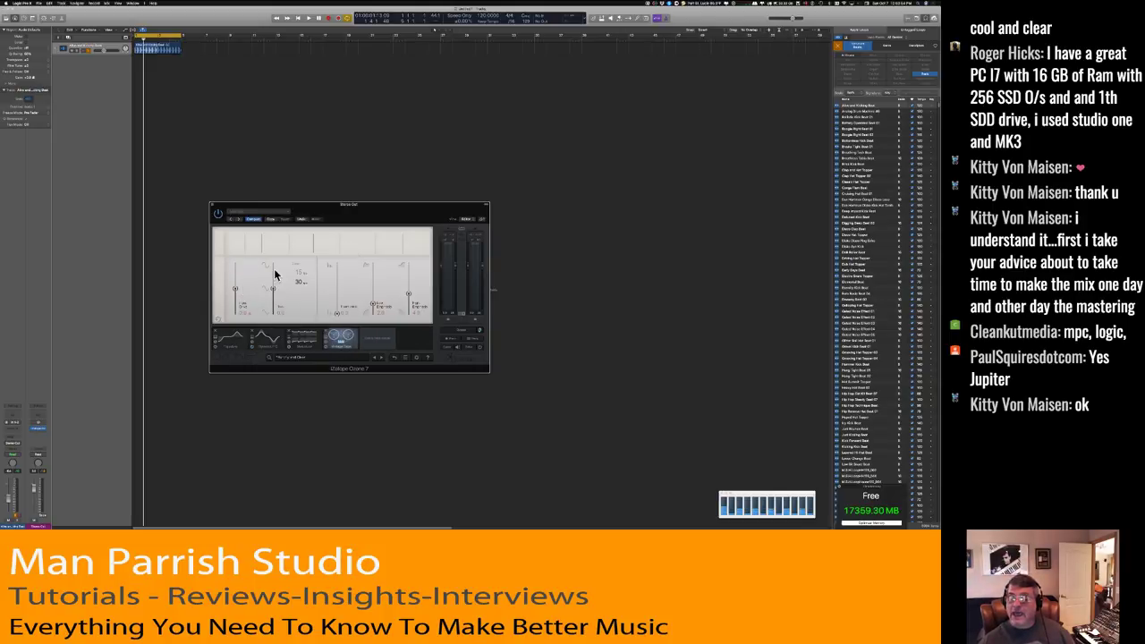
key(space)
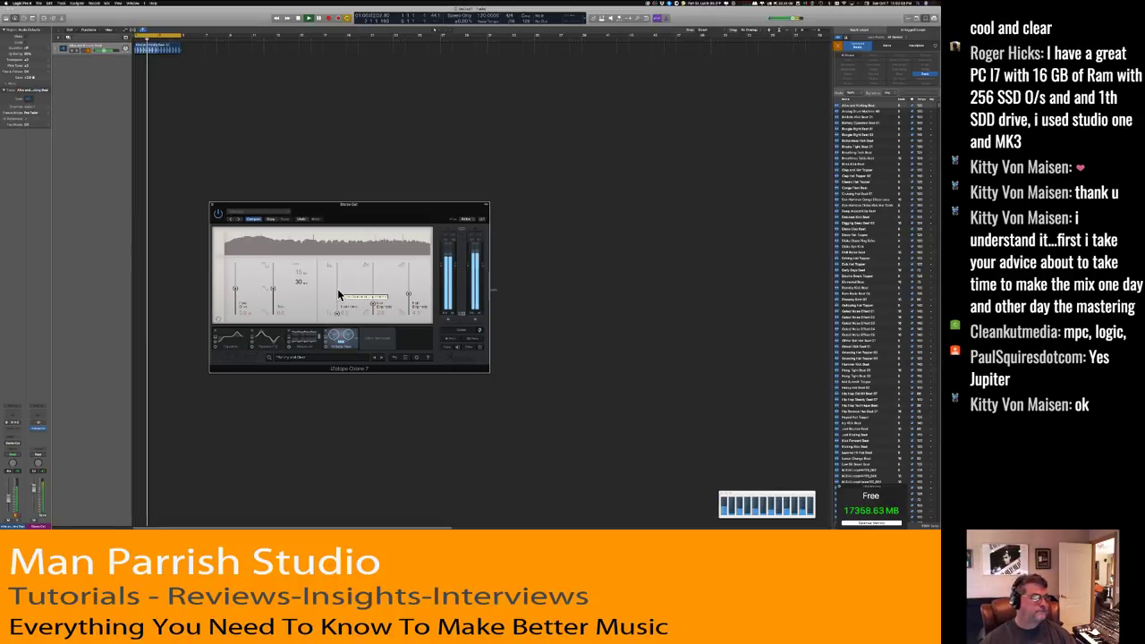
key(space)
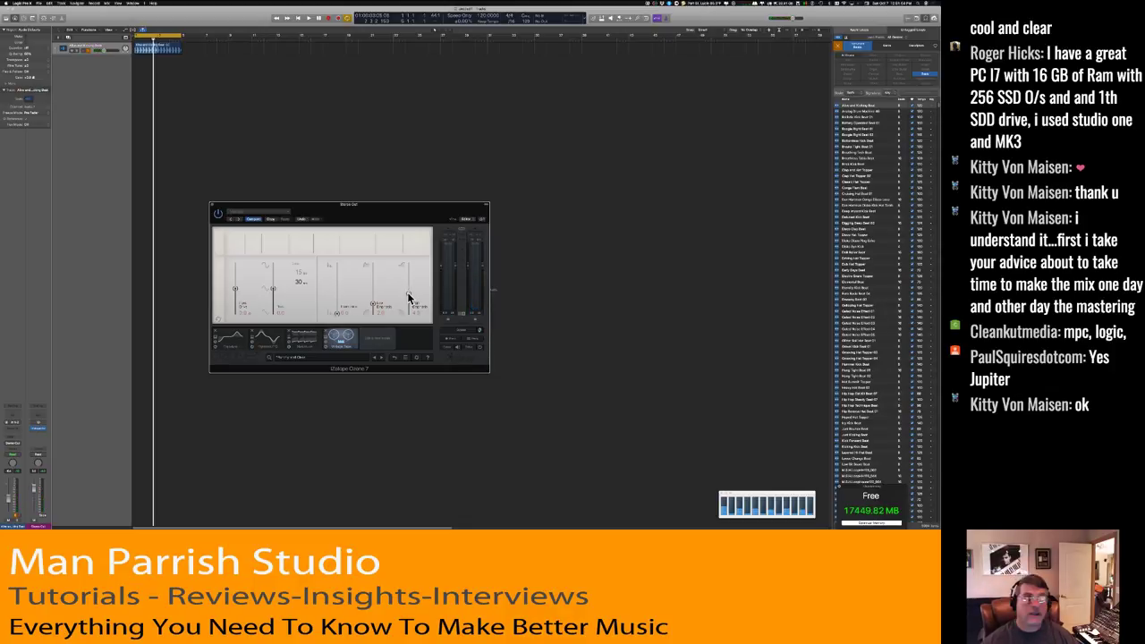
key(space)
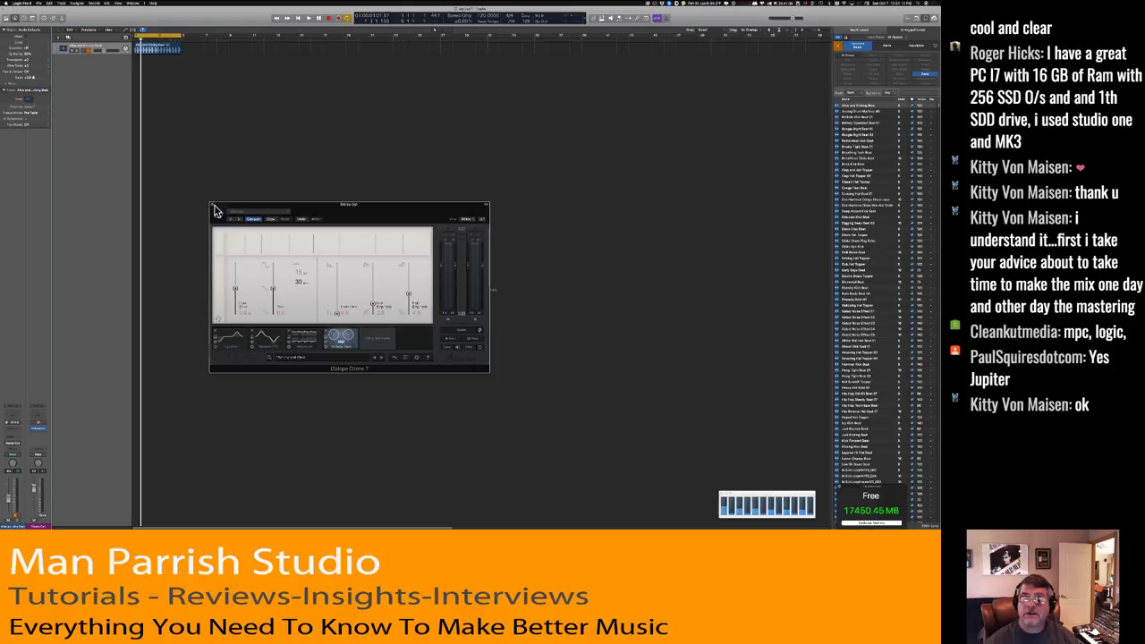
click(214, 207)
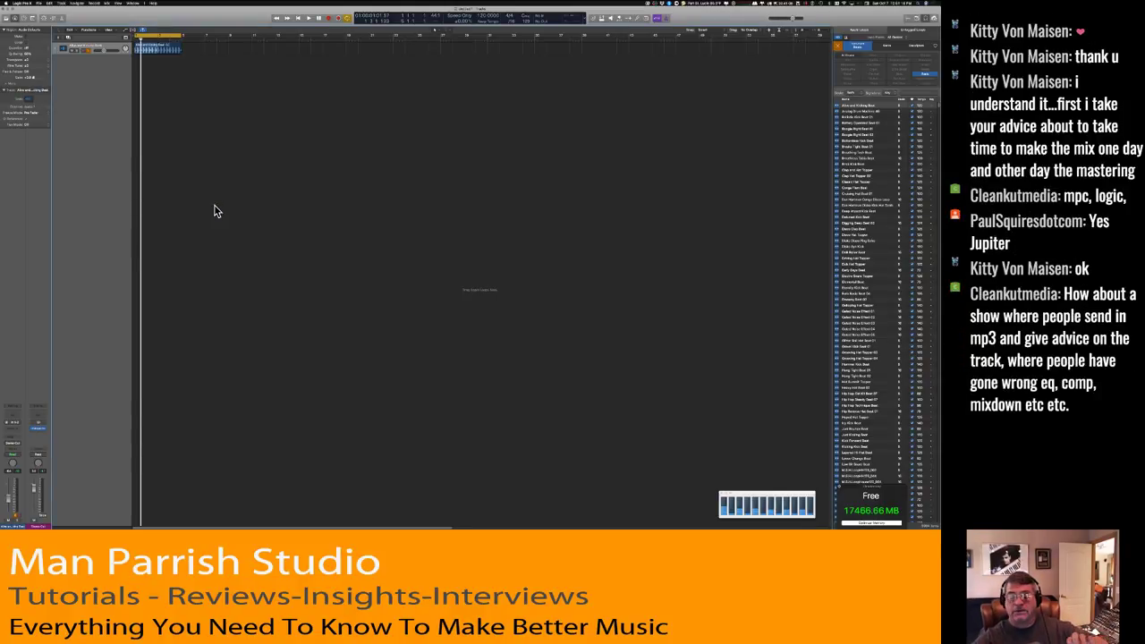
key(super+2)
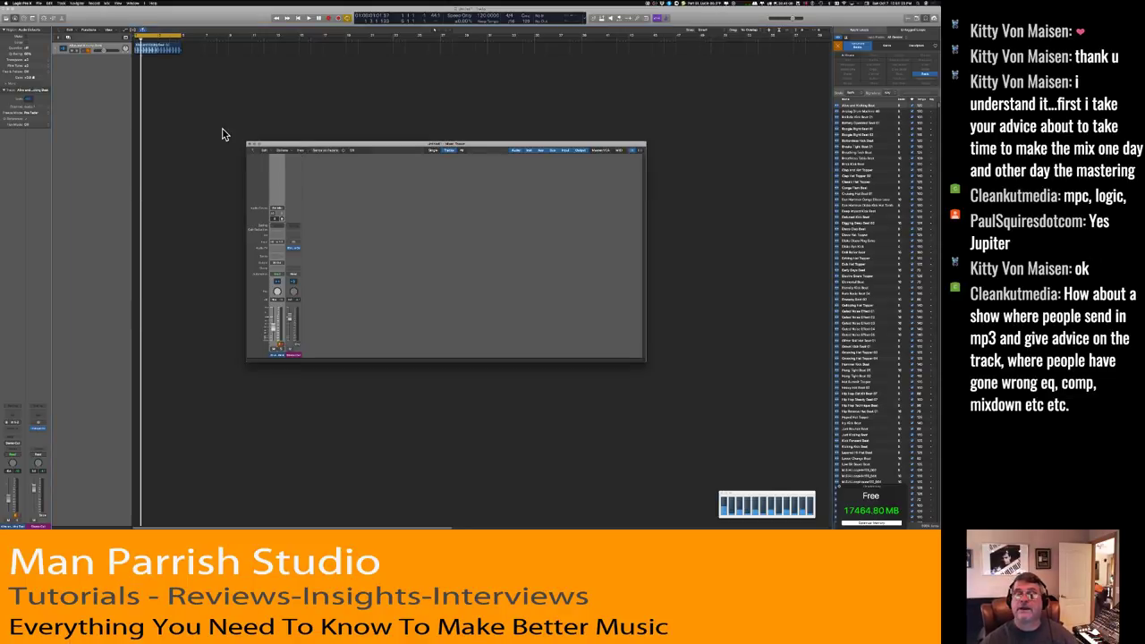
click(58, 38)
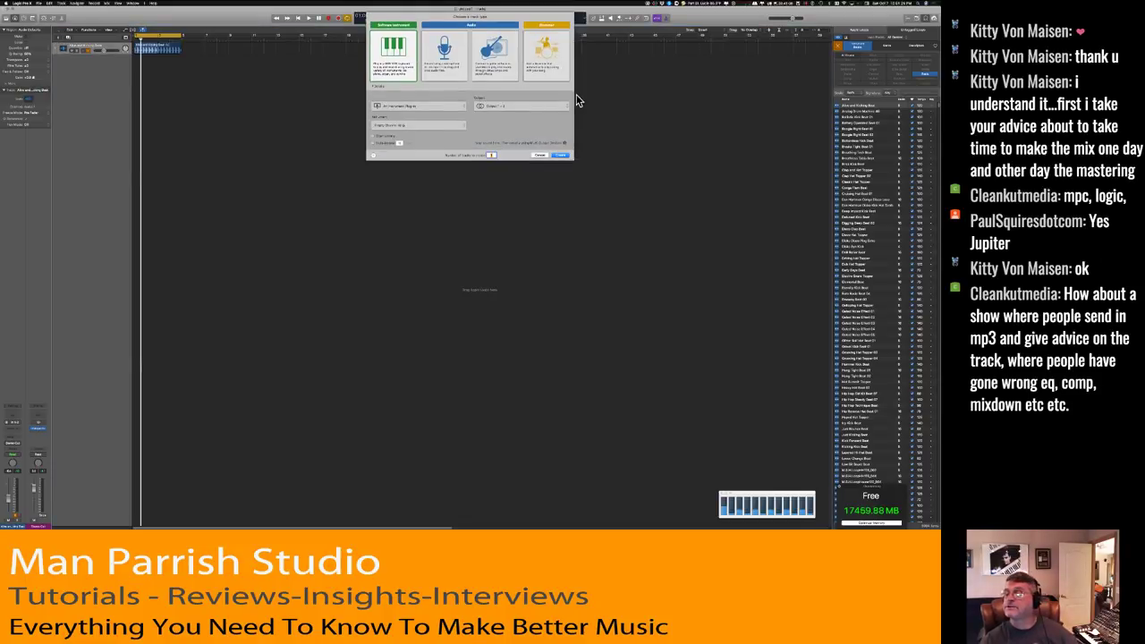
key(Return)
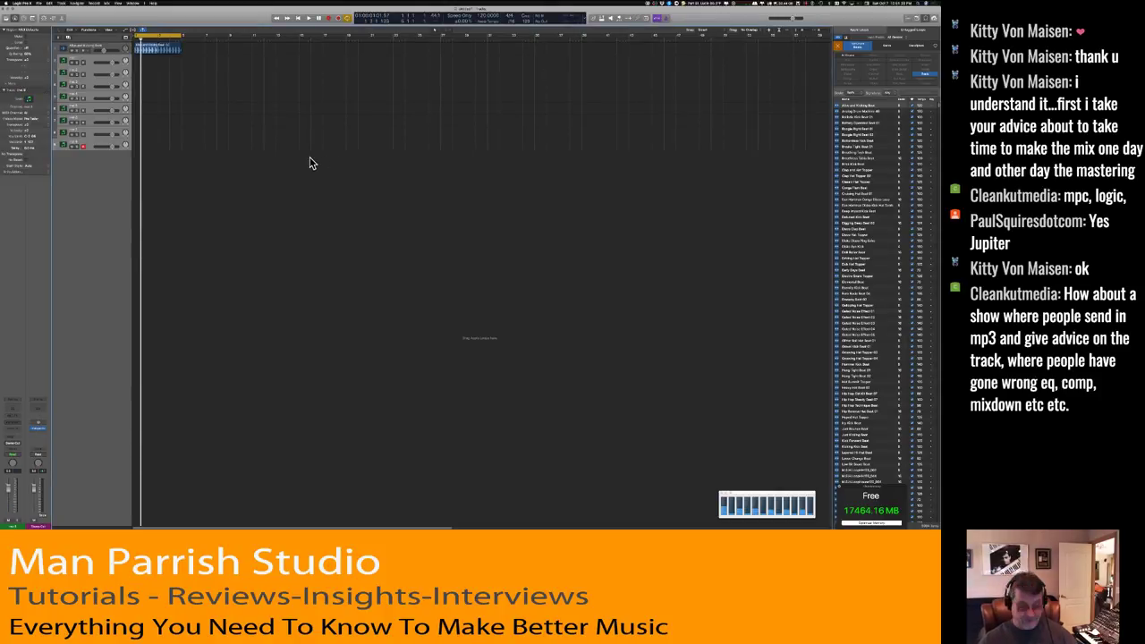
key(super+z)
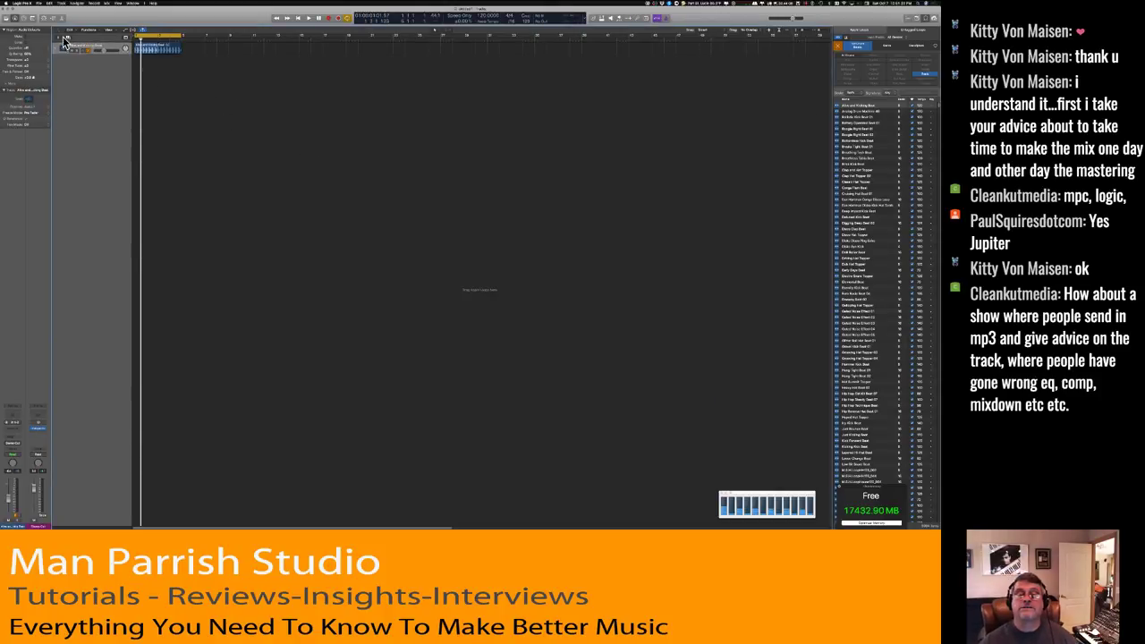
Create eight new audio tracks and copy the beat loop region onto every one of them.
key(super+shift+z)
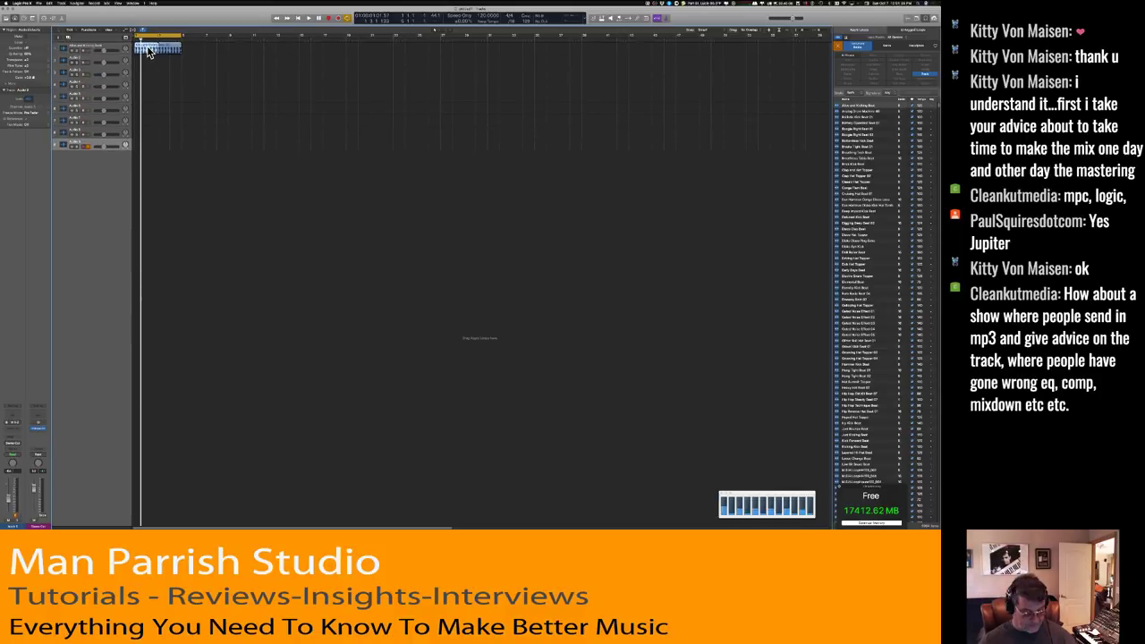
drag(149, 51, 141, 144)
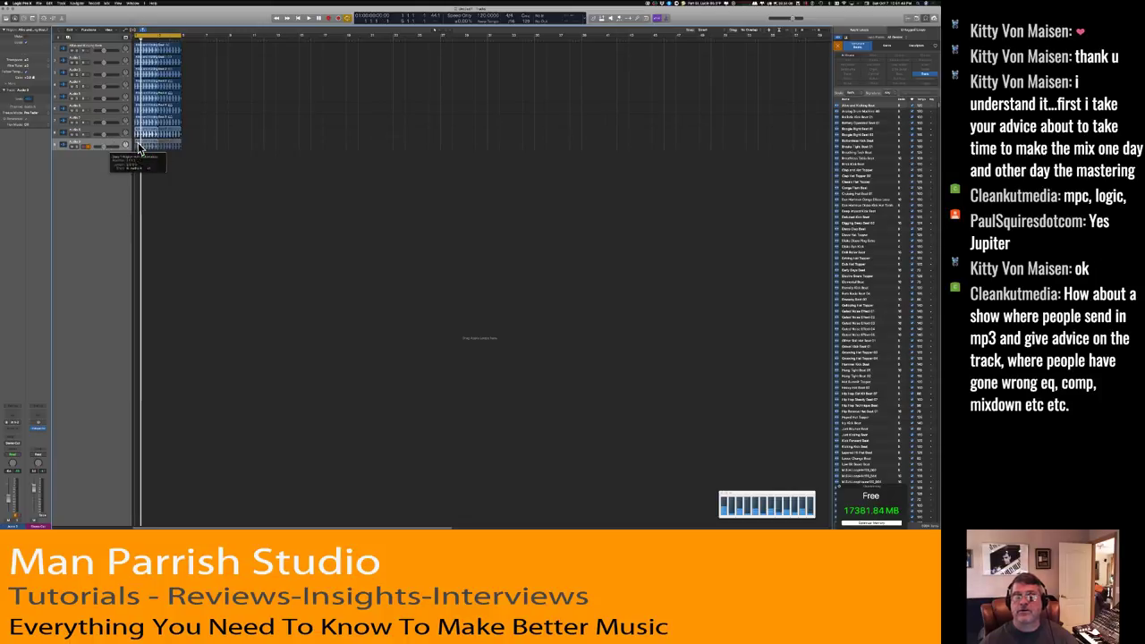
Open the mixer in its own window over the track area and play the stacked loops to check the Stereo Out level.
key(super+2)
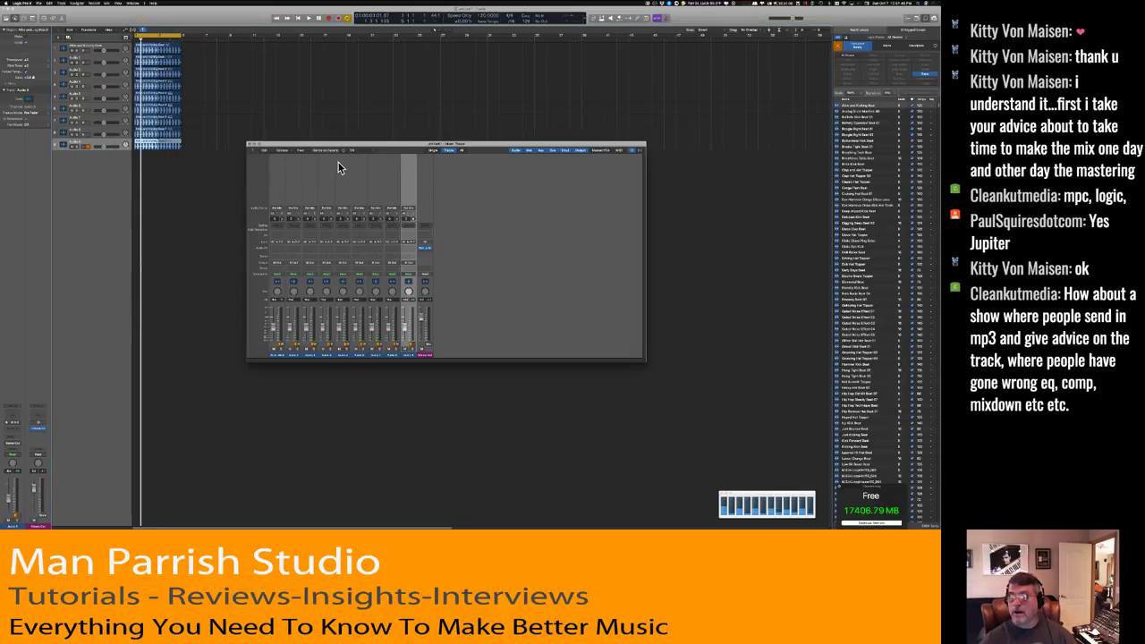
drag(336, 147, 135, 41)
key(space)
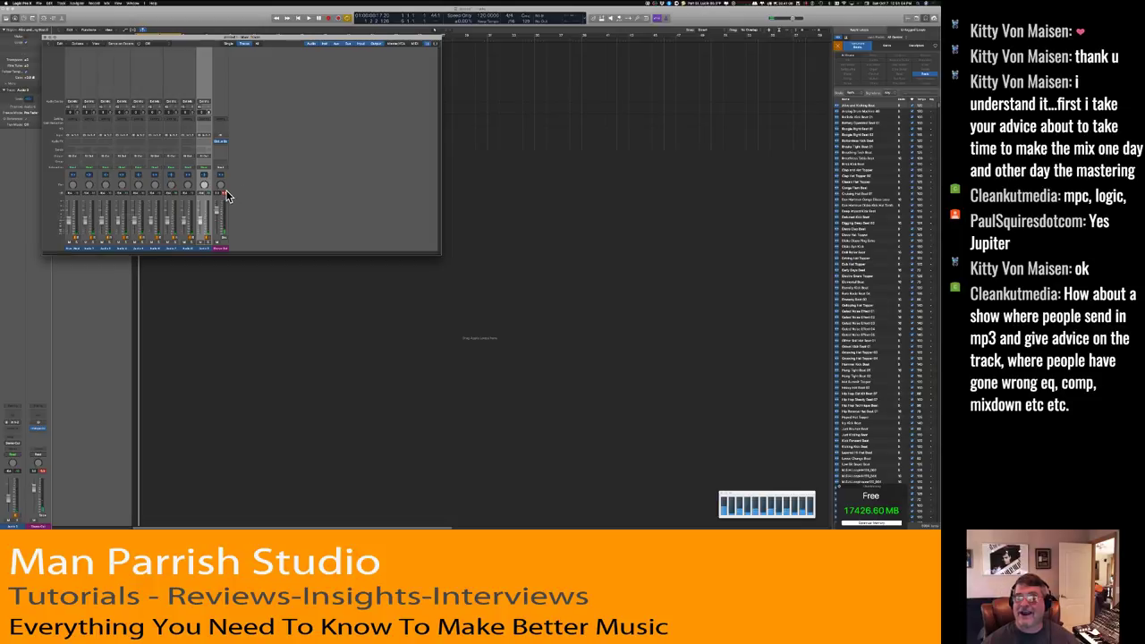
Remove Ozone 7 from the Stereo Out and insert a stereo Gain plug-in in its place.
click(221, 142)
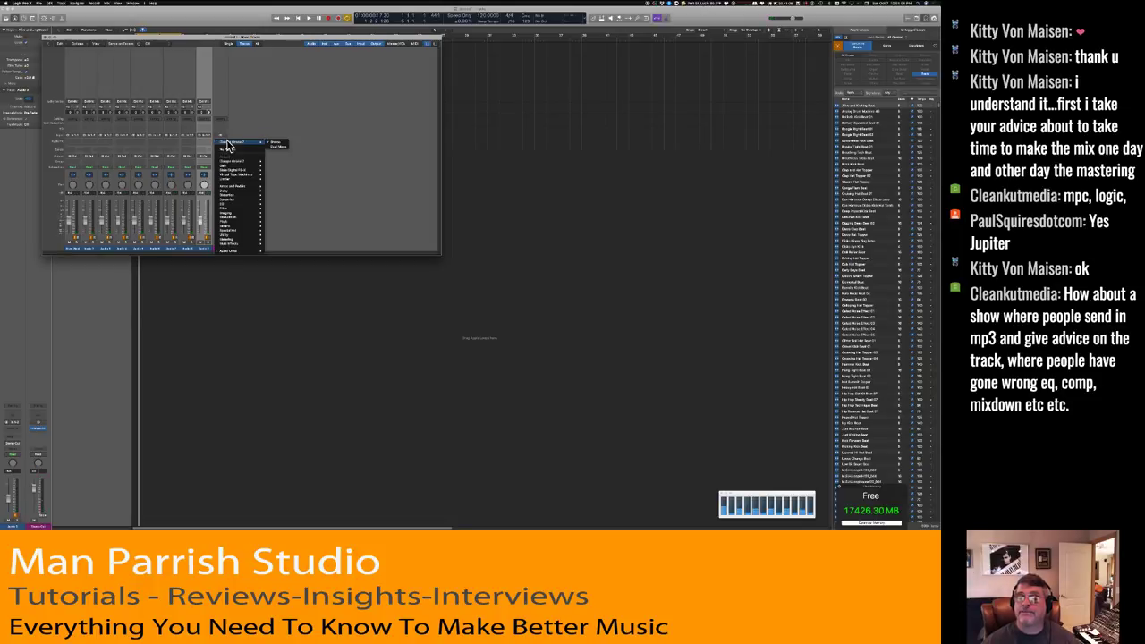
click(229, 151)
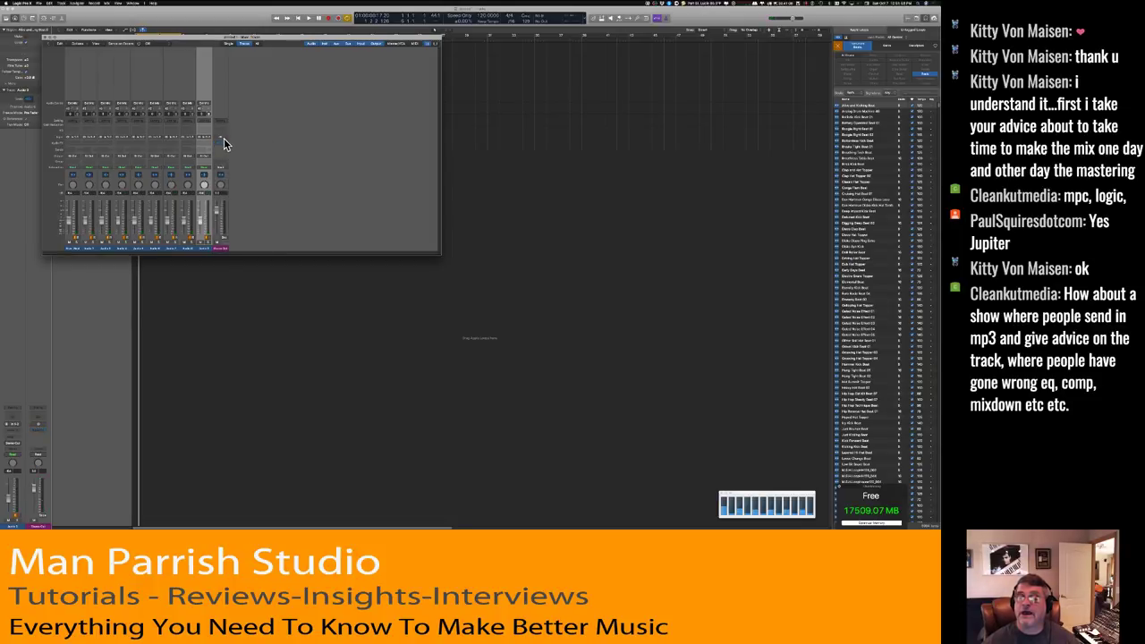
click(224, 144)
mouse_move(240, 164)
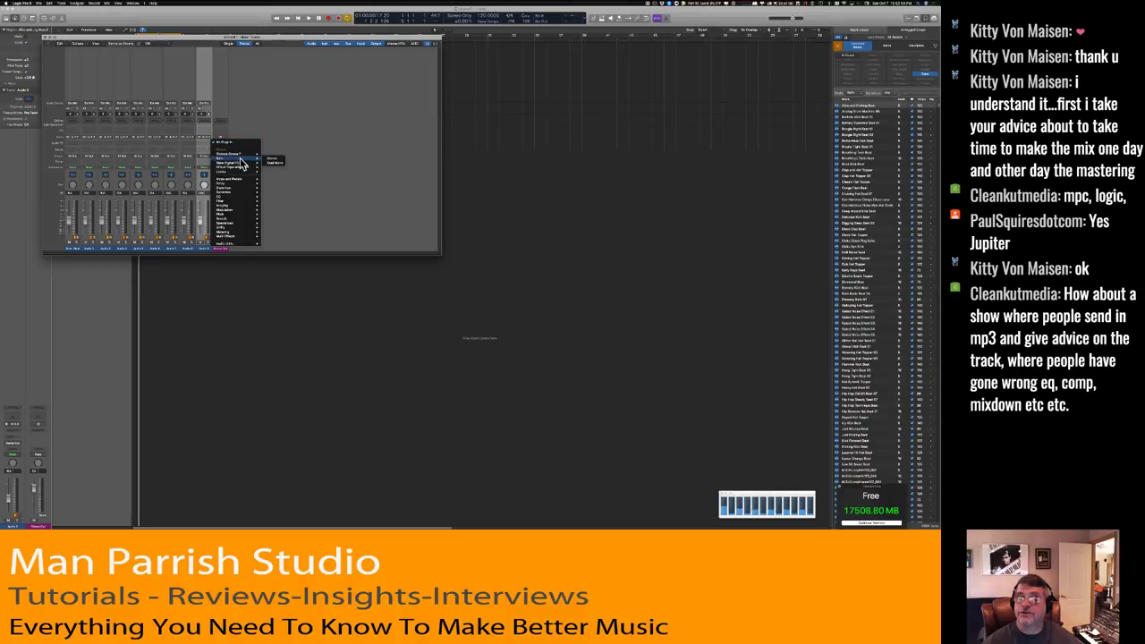
click(275, 161)
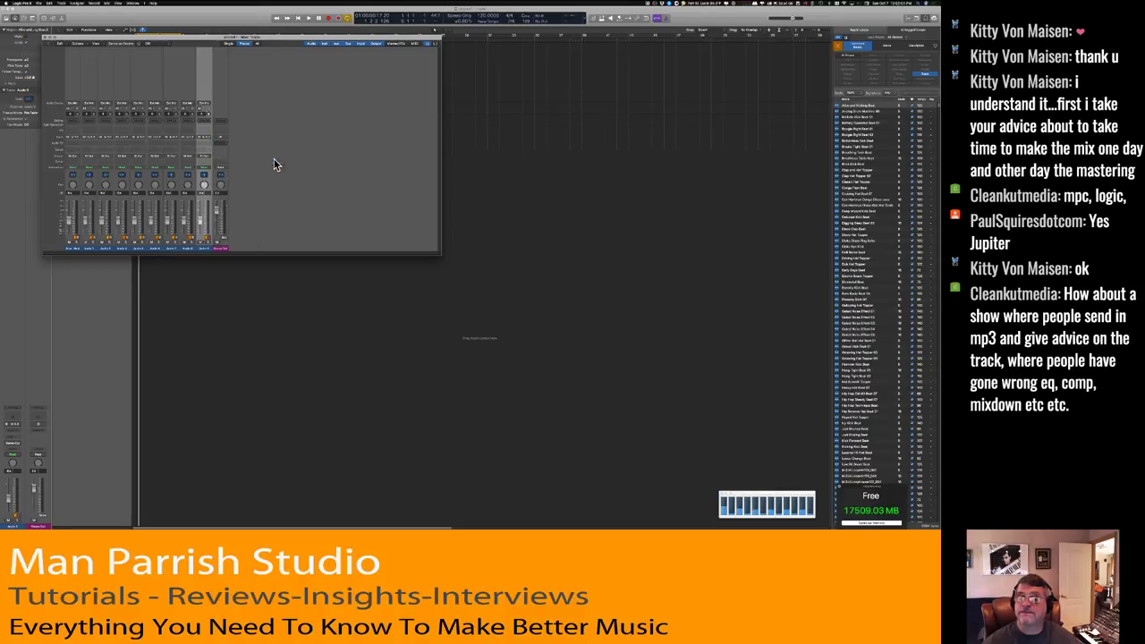
Insert a stereo Virtual Tape Machines after Gain on the Stereo Out and arrange both plug-in windows clear of the mixer.
click(224, 148)
mouse_move(249, 167)
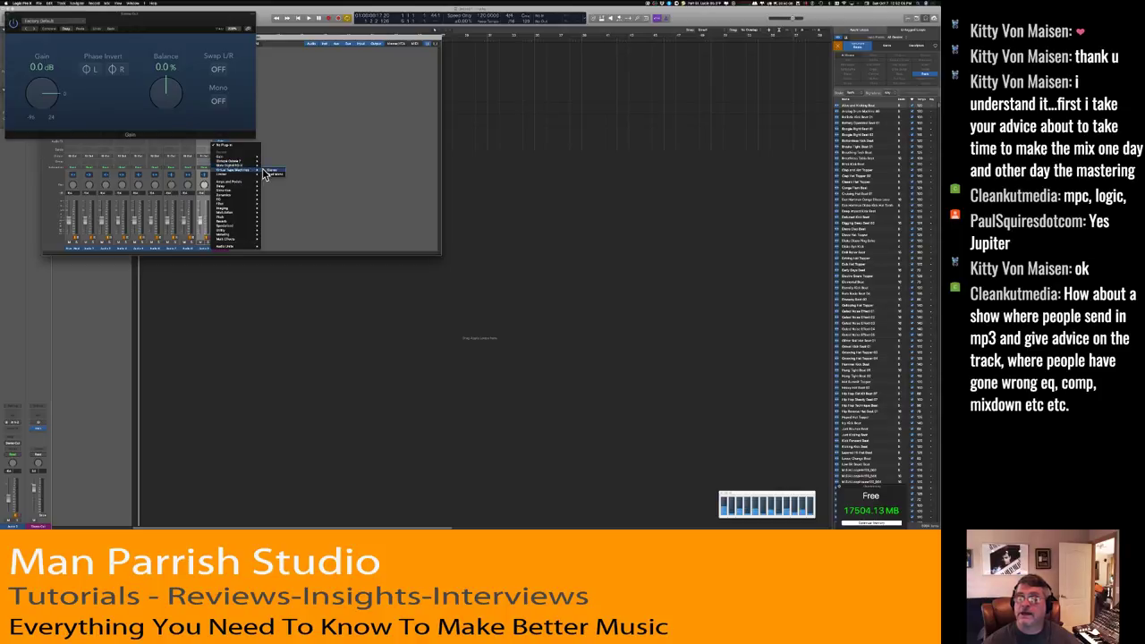
click(274, 171)
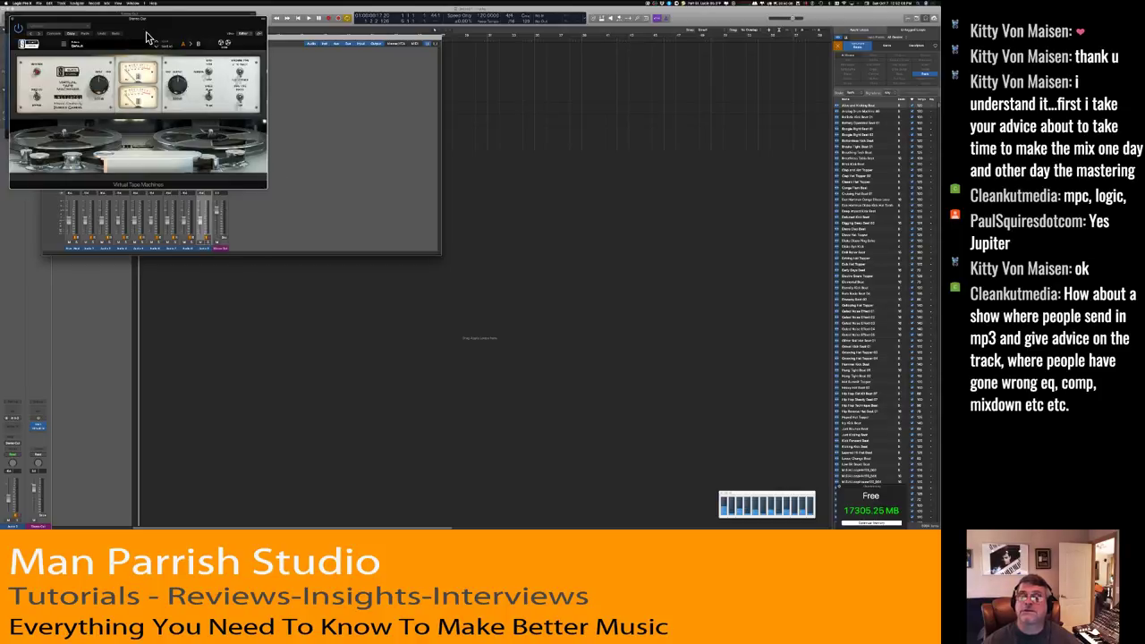
drag(98, 25, 584, 48)
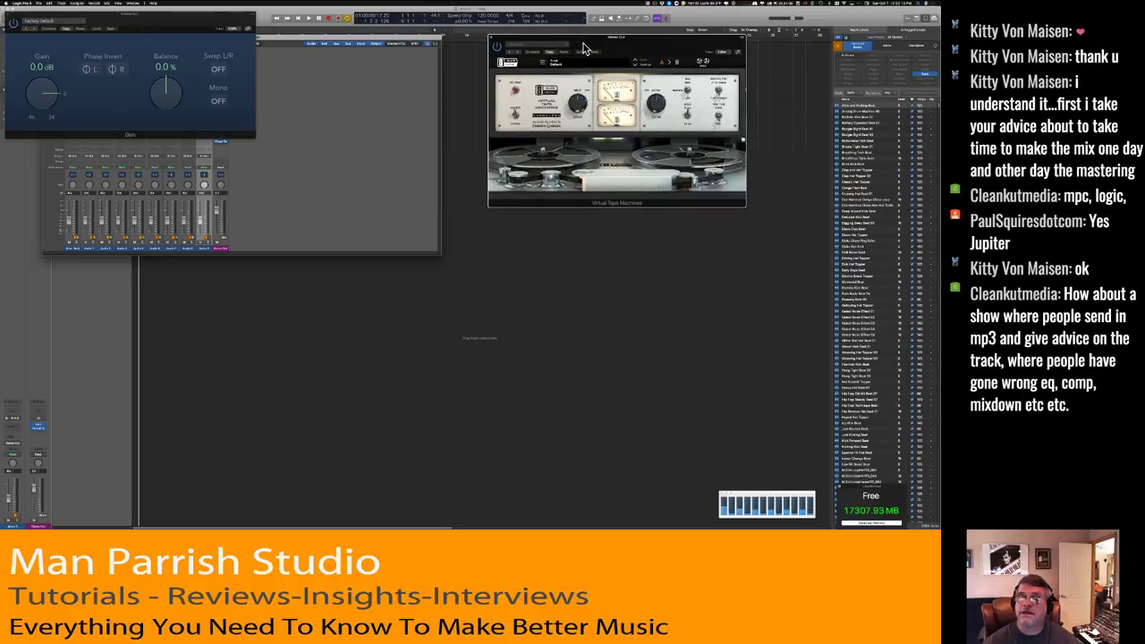
drag(177, 25, 800, 253)
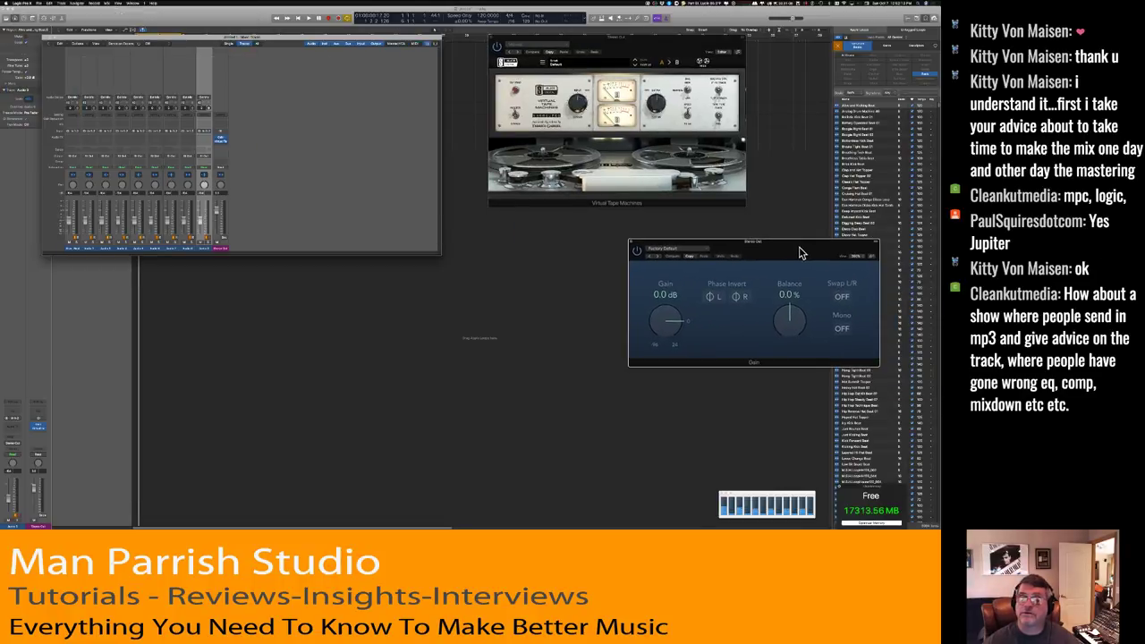
Insert Slate Digital FG-X as the third Stereo Out effect, move its window into free space, and play the loops through the chain.
click(222, 145)
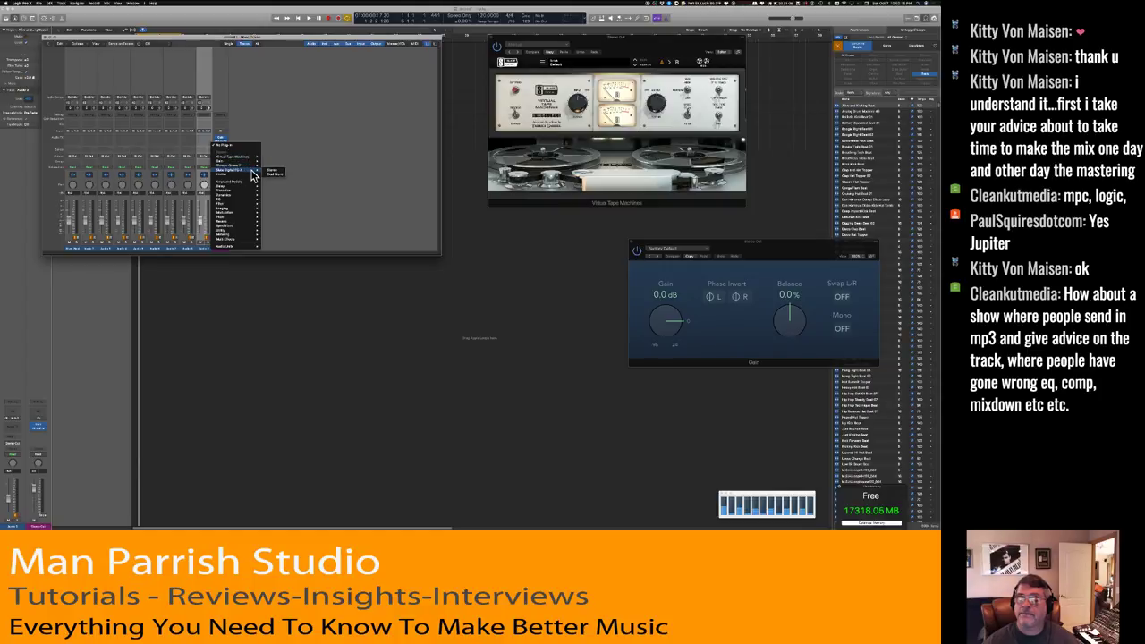
click(275, 176)
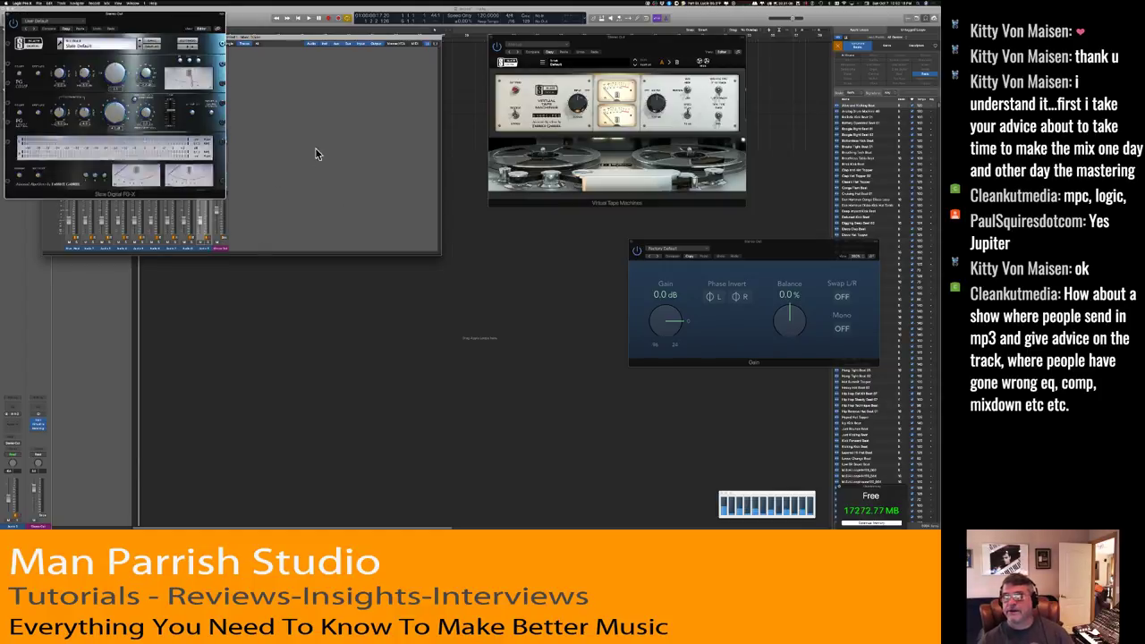
drag(162, 24, 634, 312)
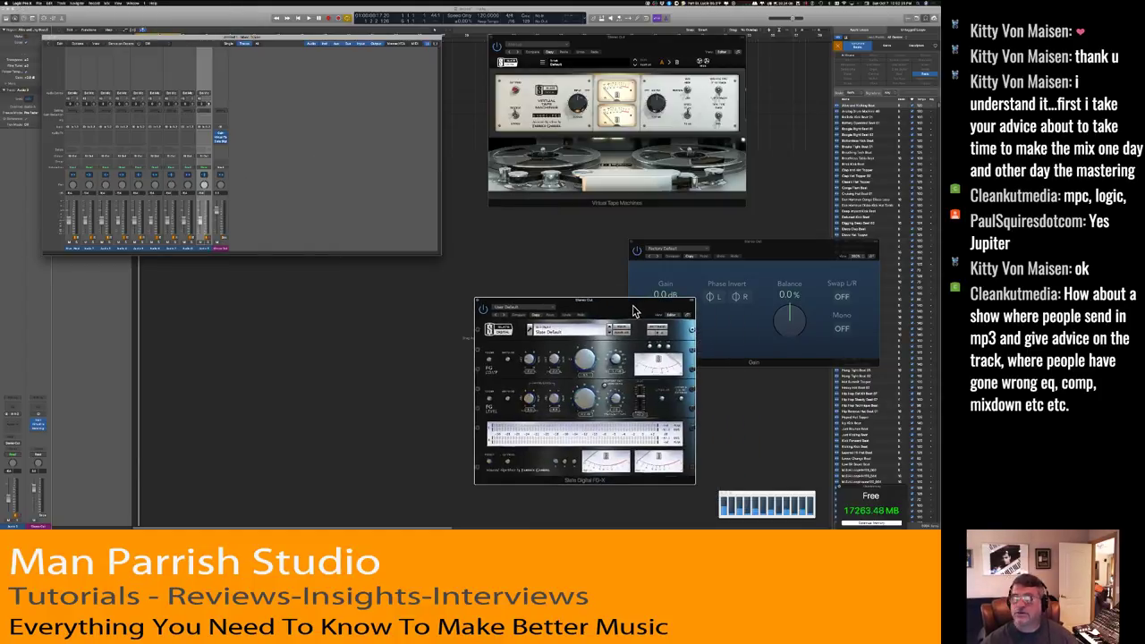
key(space)
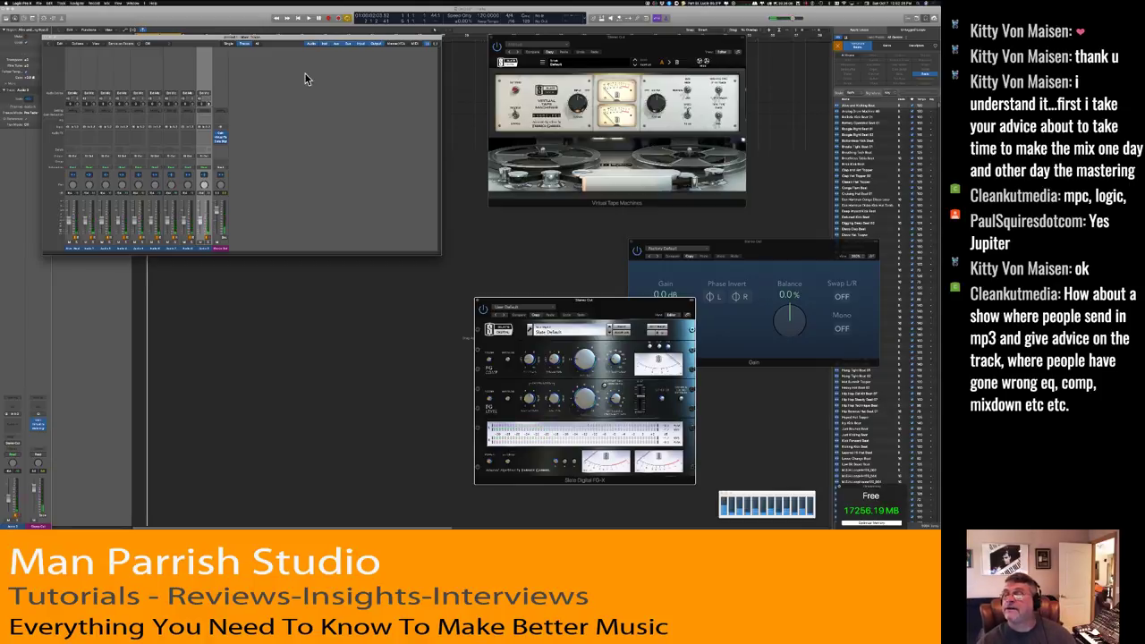
Widen the mixer's channel strips, lower the faders of all nine audio channels together, and check the Stereo Out level in playback.
click(435, 47)
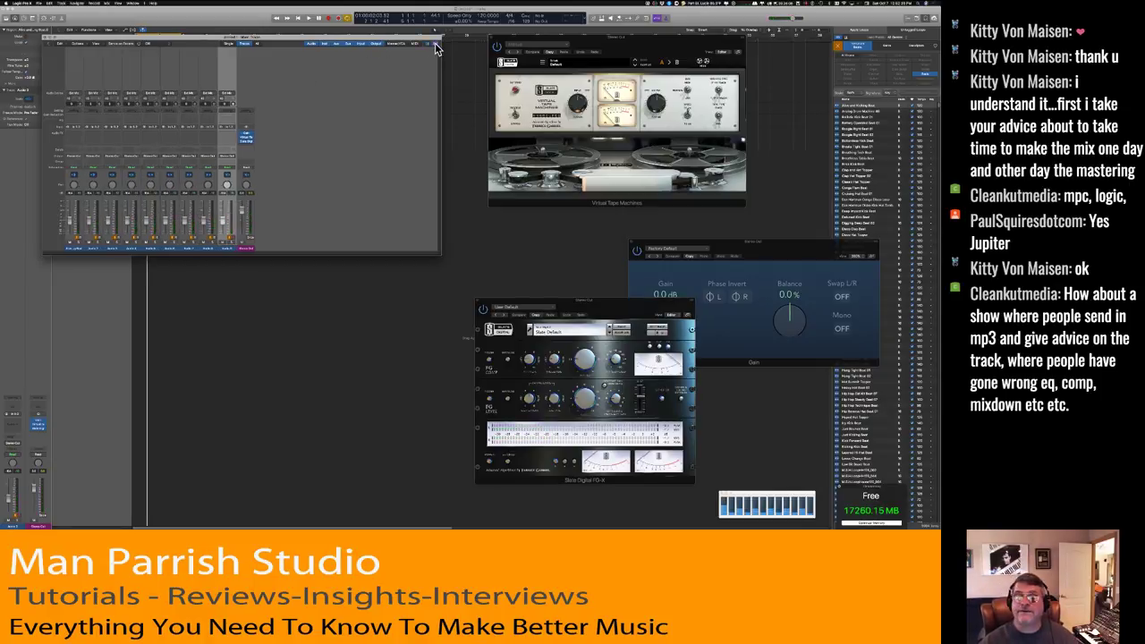
click(372, 119)
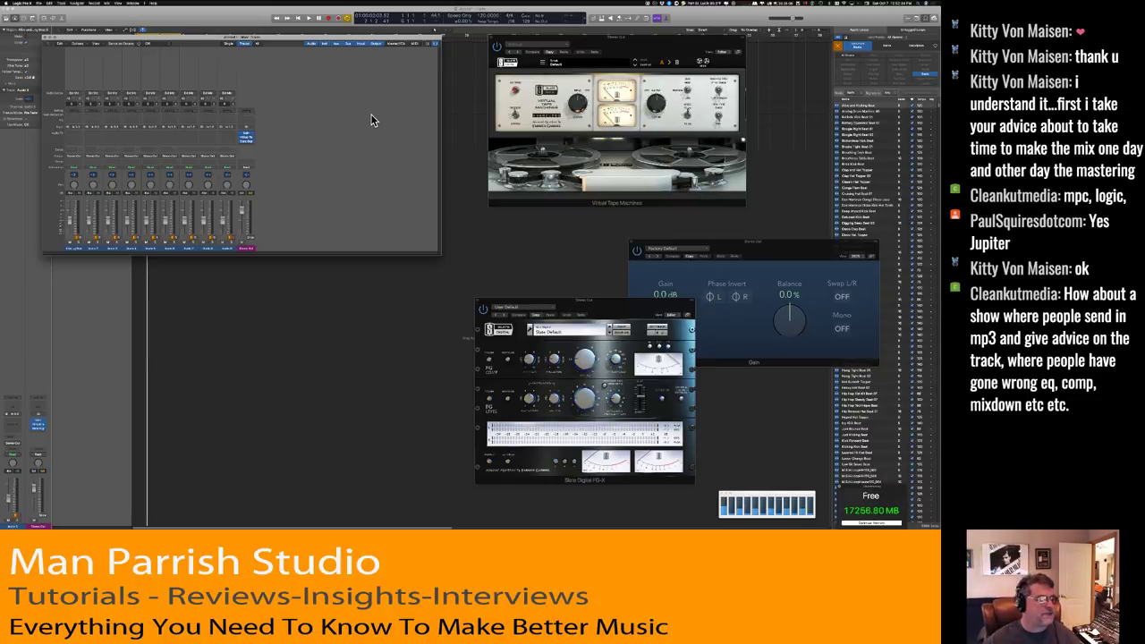
drag(232, 63, 83, 51)
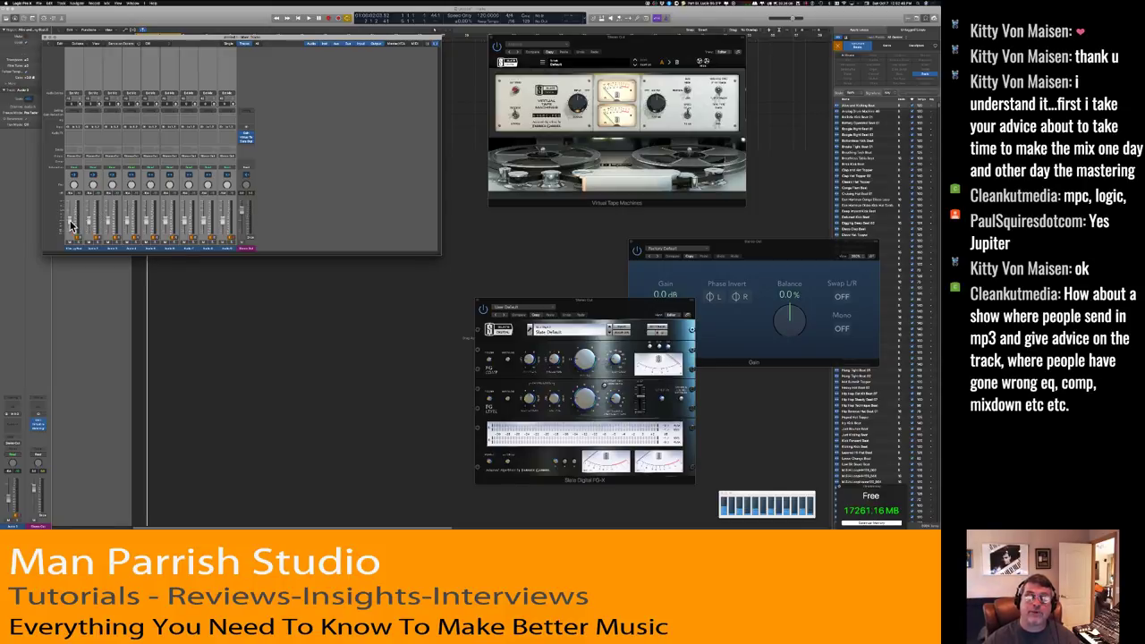
key(space)
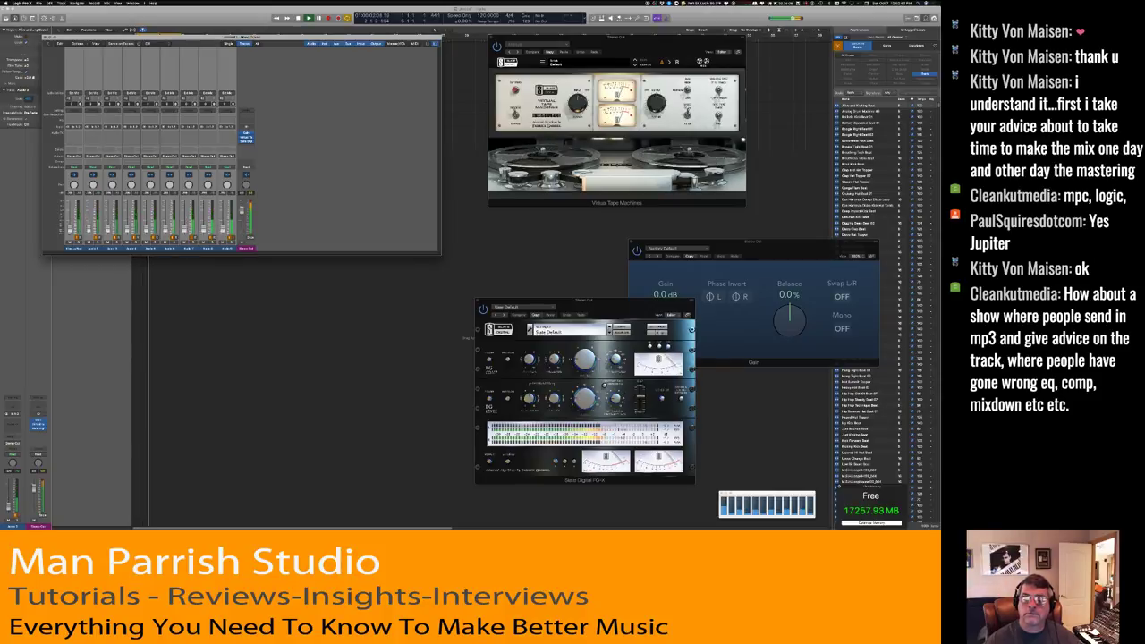
key(space)
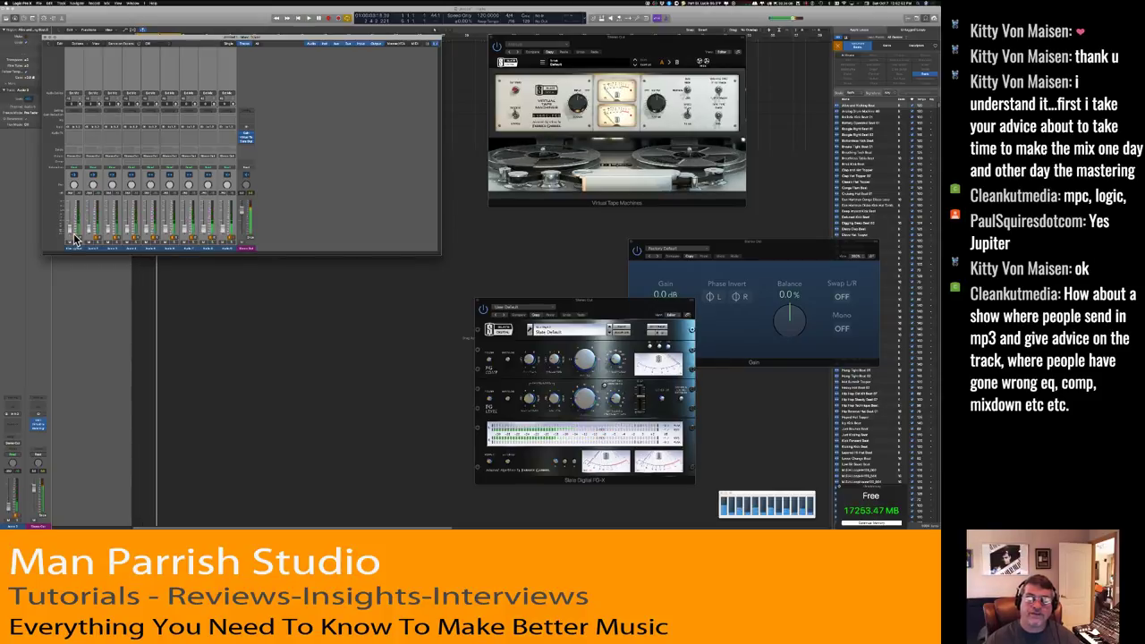
key(space)
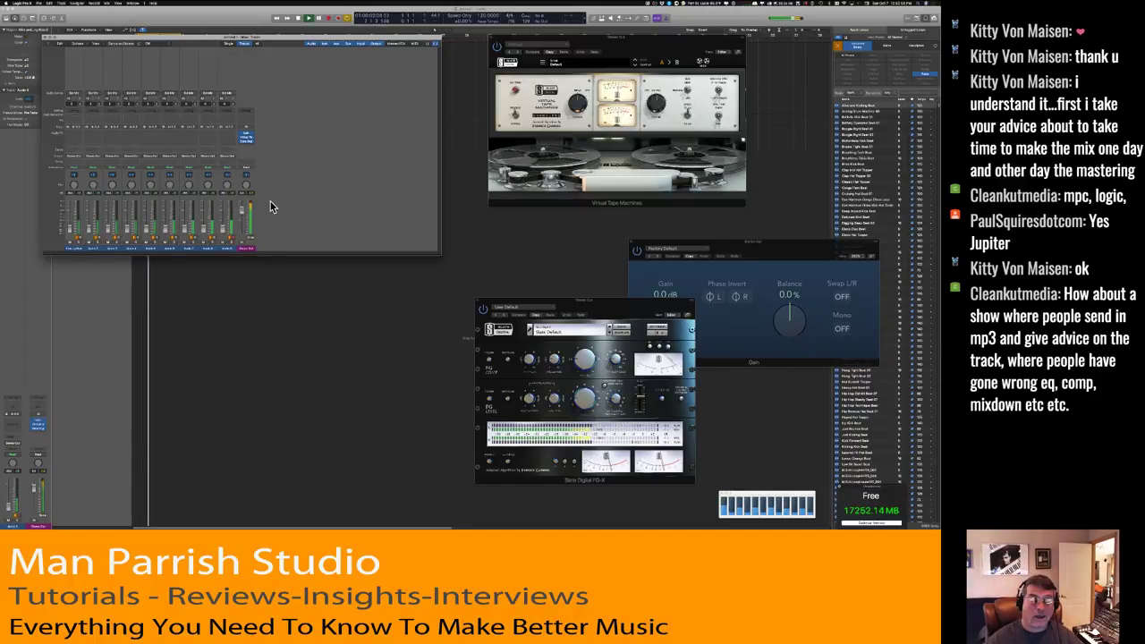
Try lowering the Stereo Out's Gain plug-in to -10.8 dB during playback, then reset it to 0.0 dB and move its window away.
click(257, 140)
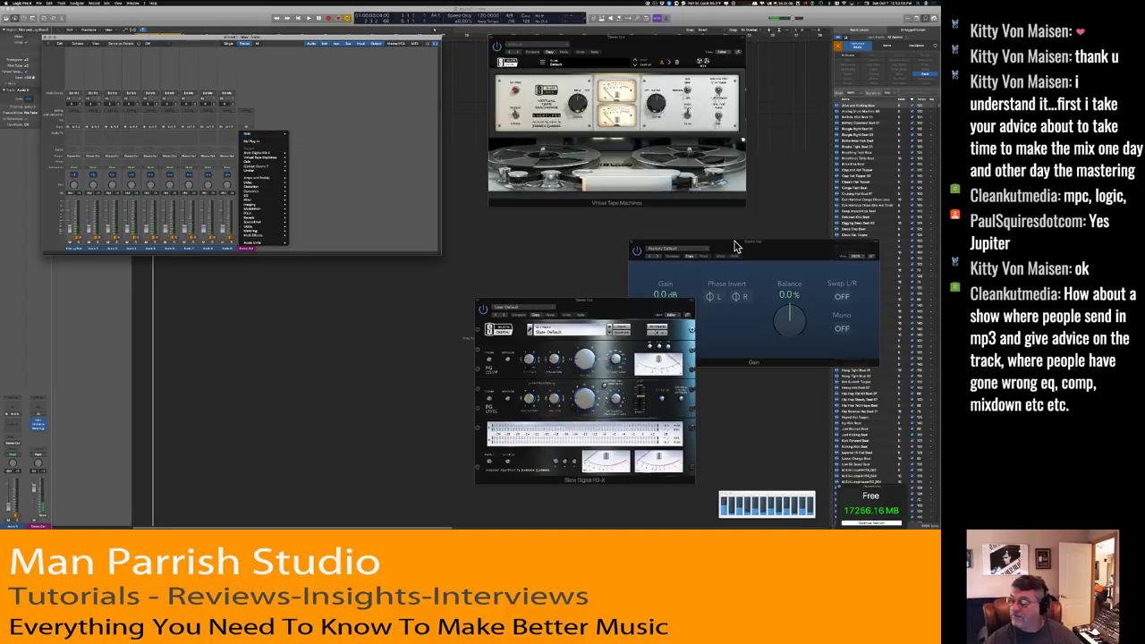
drag(738, 251, 263, 81)
key(space)
drag(194, 158, 175, 108)
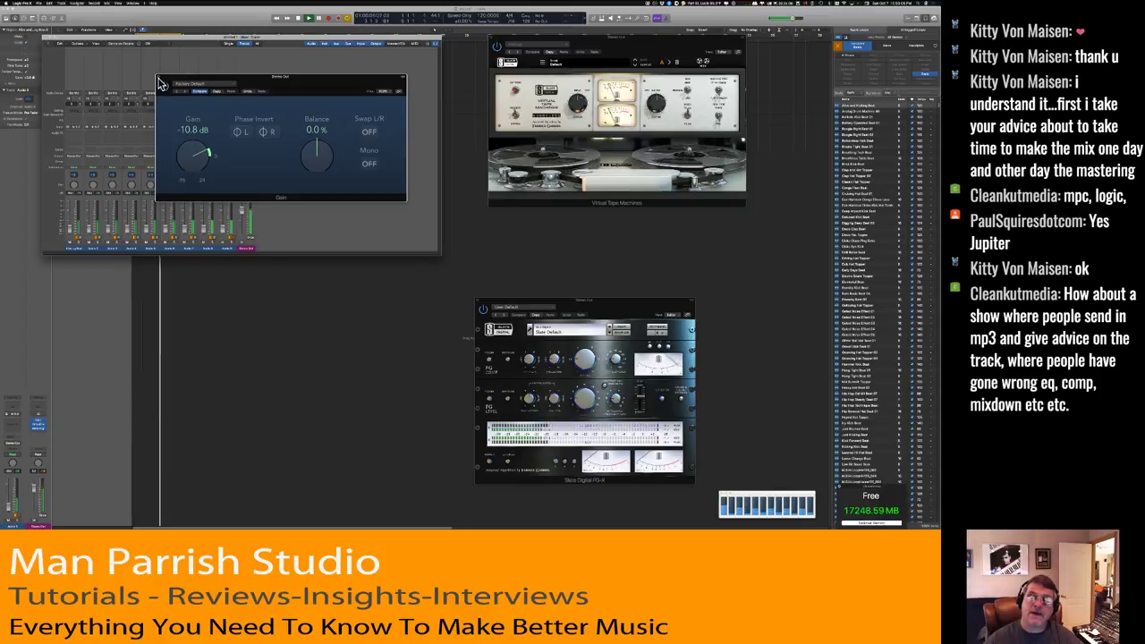
alt+click(214, 159)
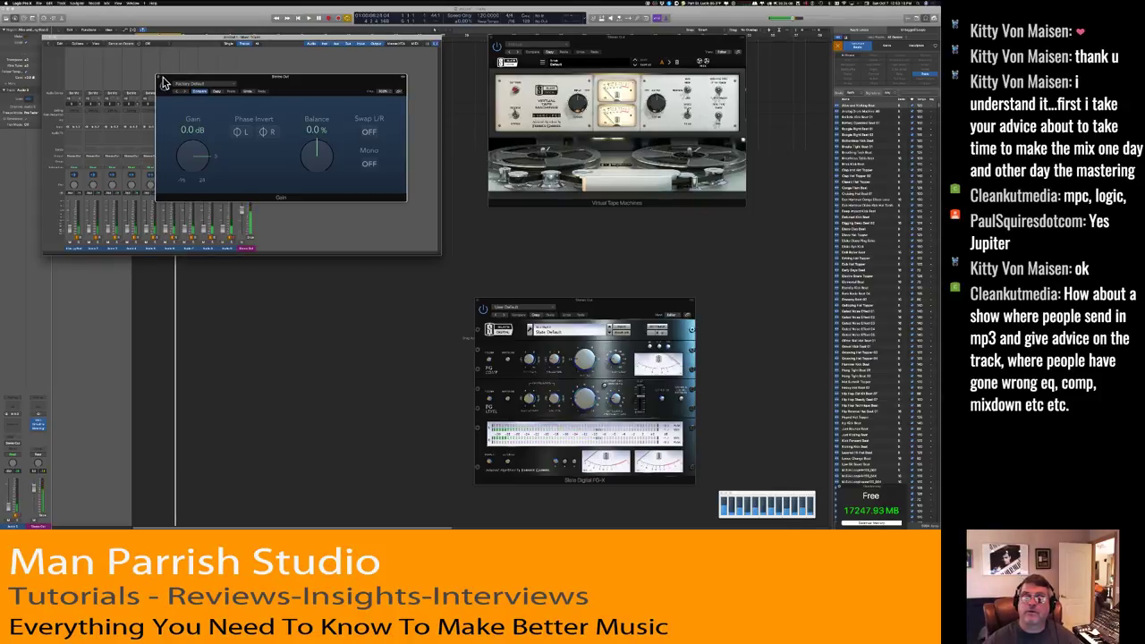
drag(165, 87, 645, 344)
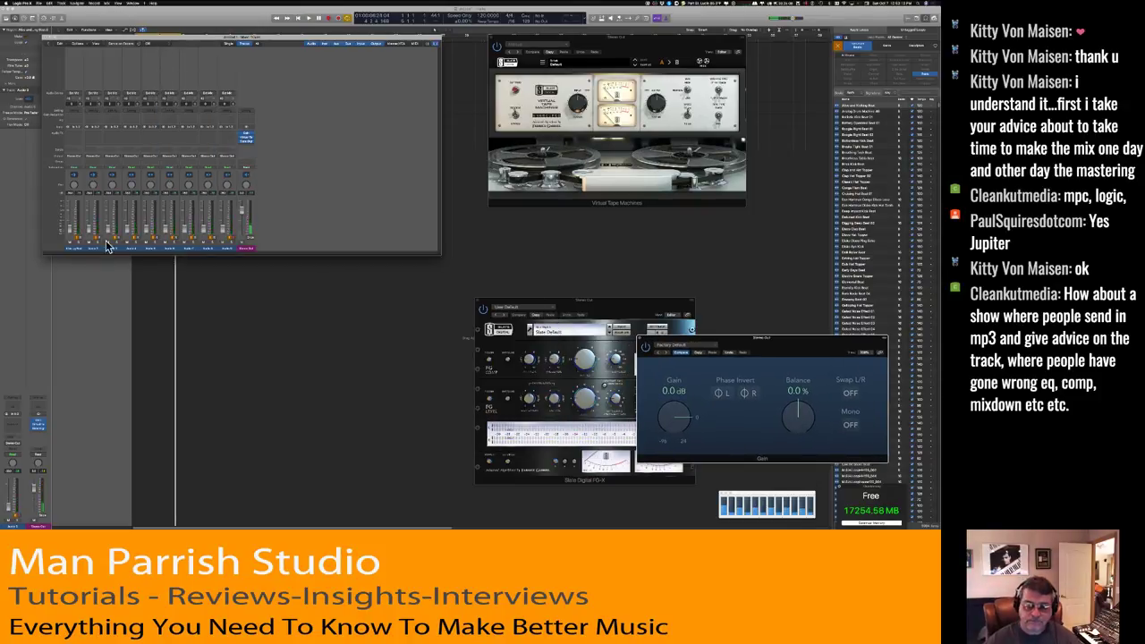
Set different fader levels on several audio channels, then select all nine and lower their faders together.
drag(129, 62, 161, 68)
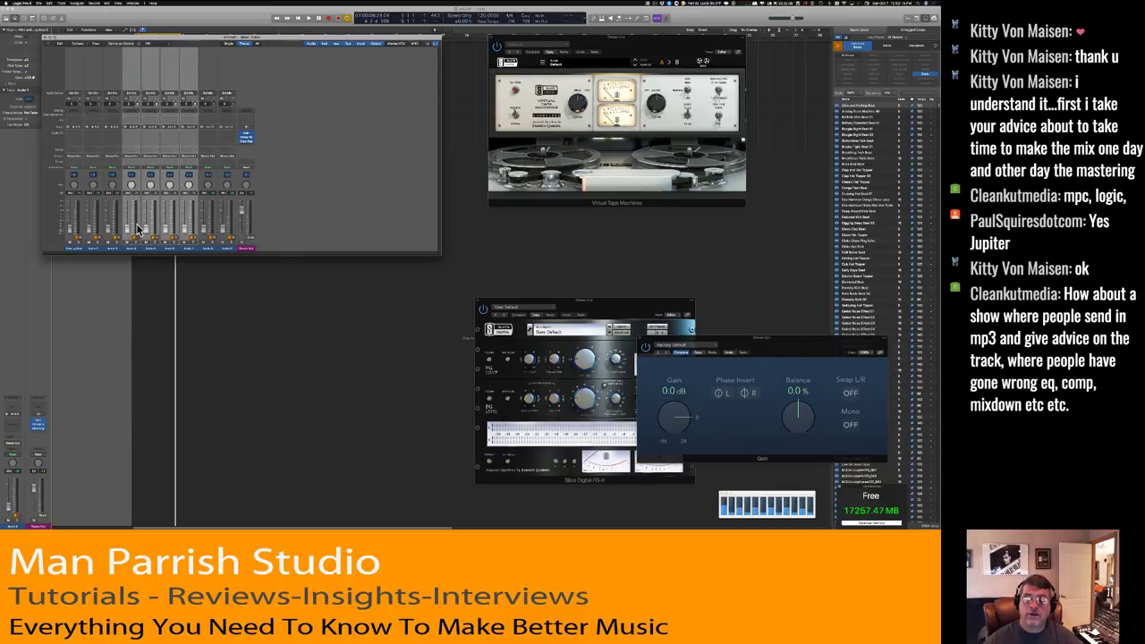
key(space)
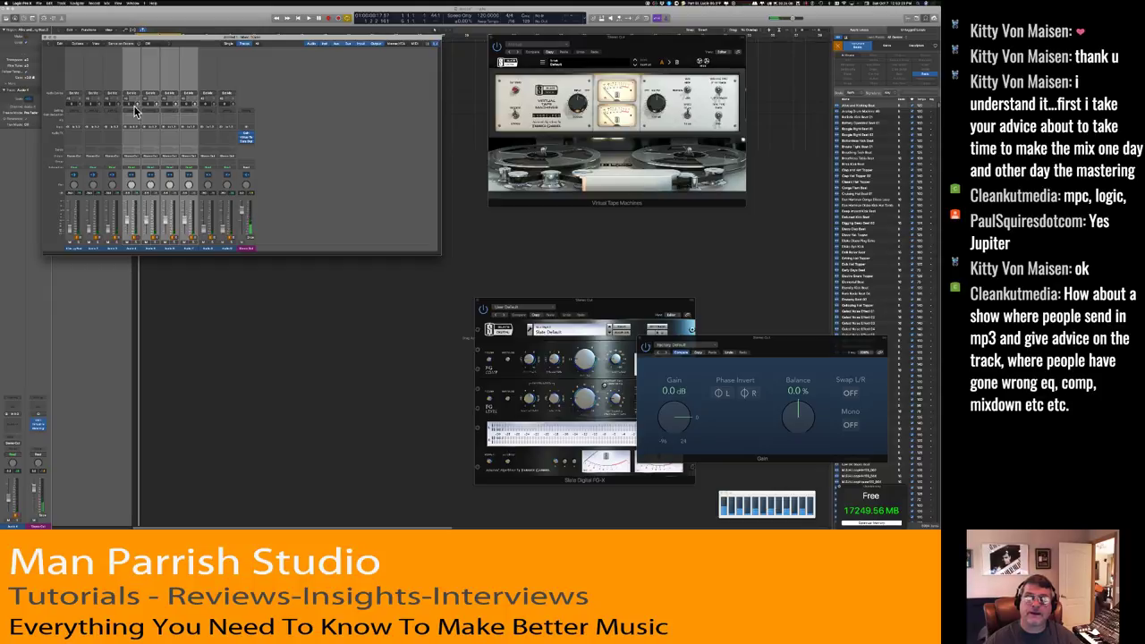
click(97, 70)
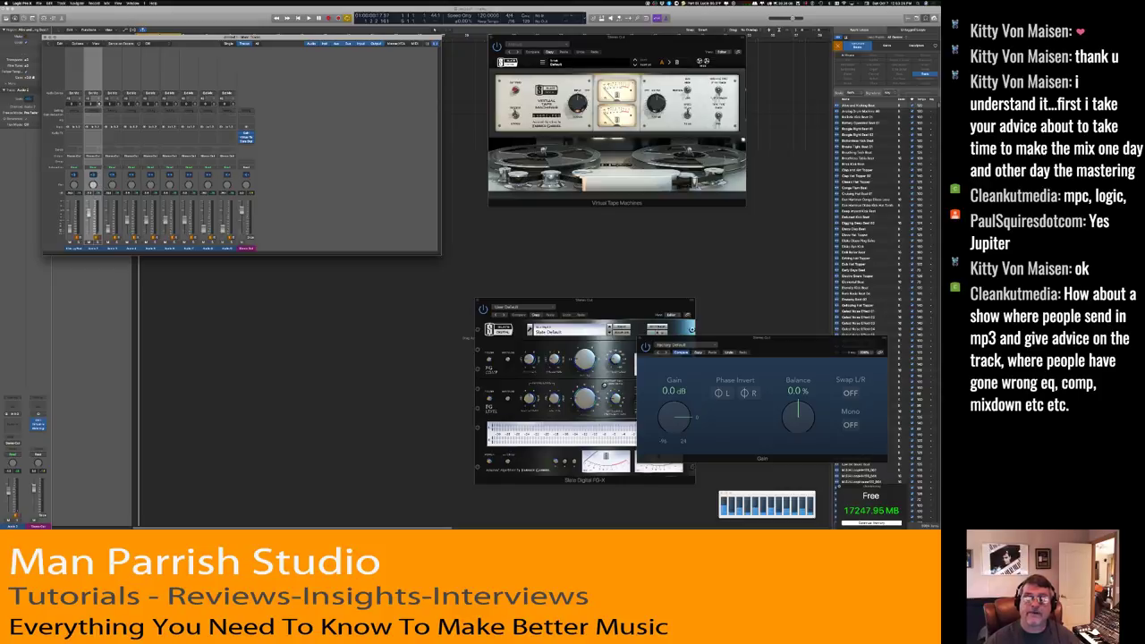
click(187, 225)
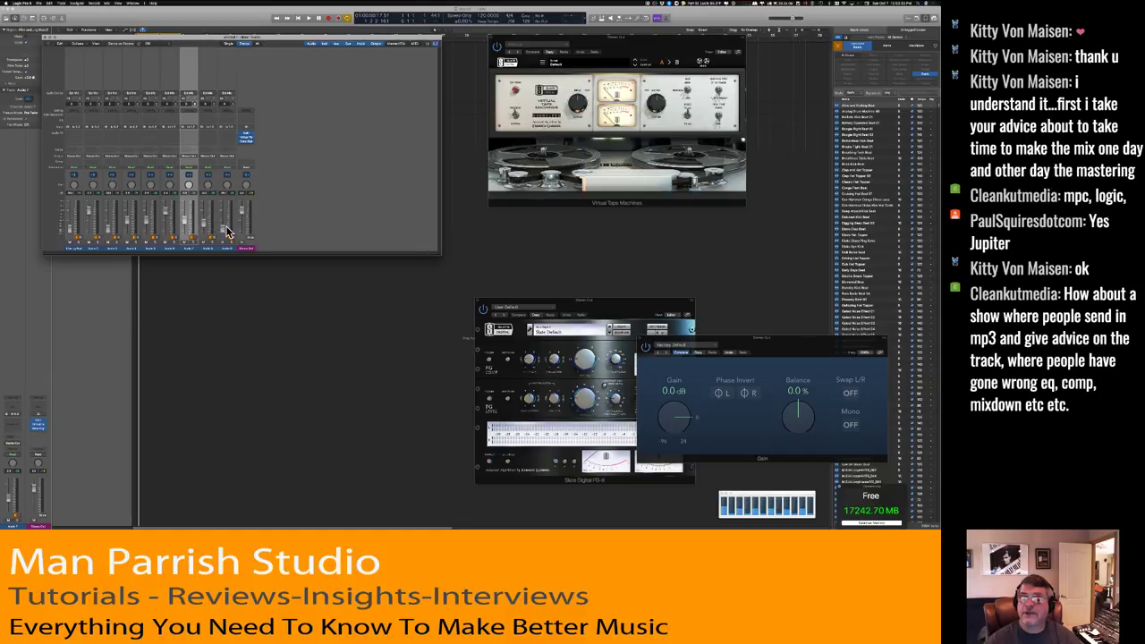
drag(79, 79, 223, 89)
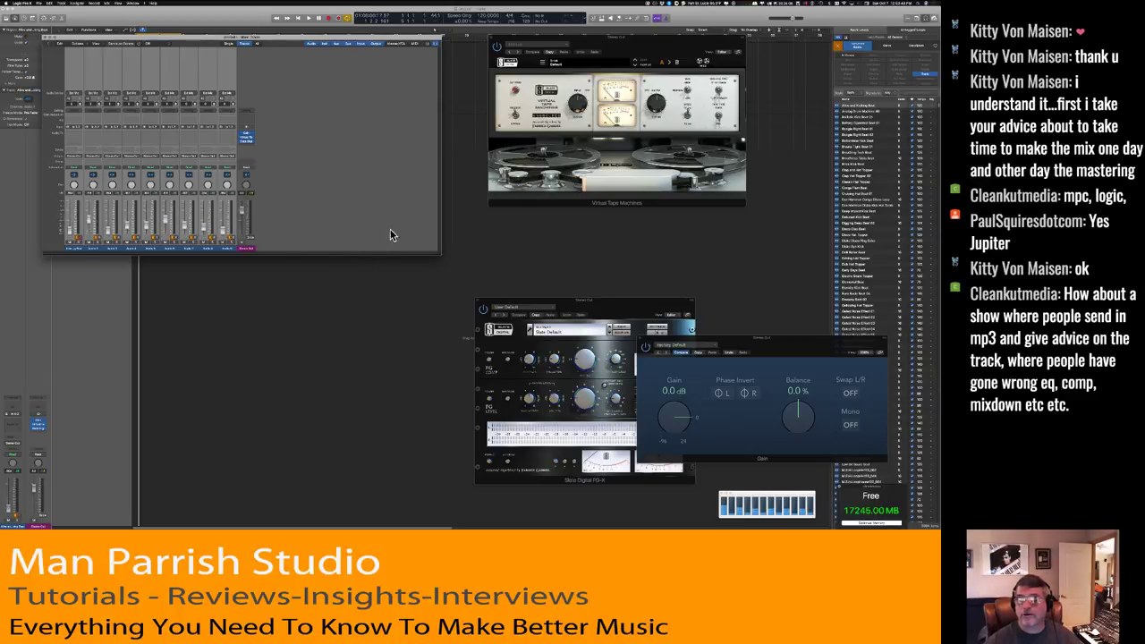
Close the mixer window, then delete seven of the nine audio tracks and the audio region on the first remaining track.
click(359, 215)
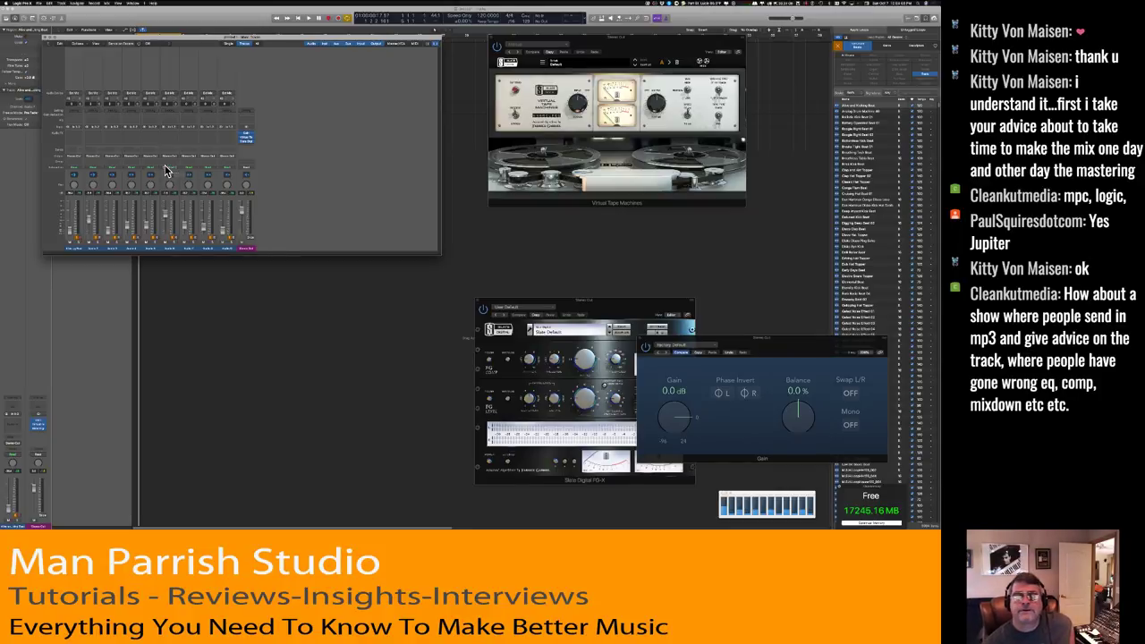
click(49, 41)
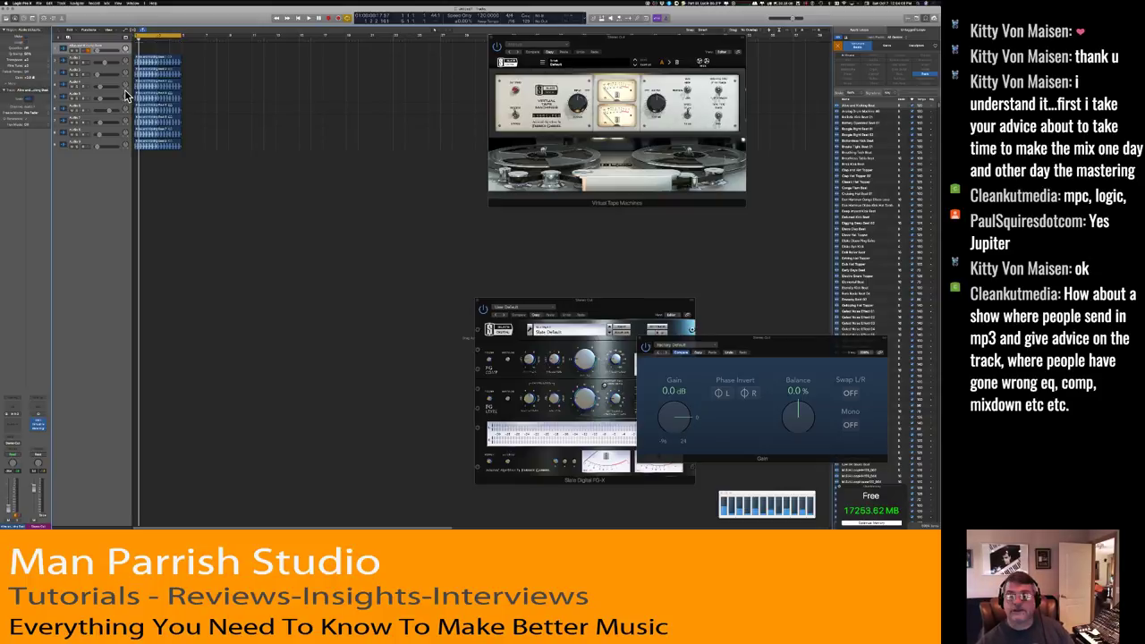
key(super+BackSpace)
key(super+BackSpace)
key(super+BackSpace)
key(super+BackSpace)
key(super+BackSpace)
key(super+BackSpace)
key(super+BackSpace)
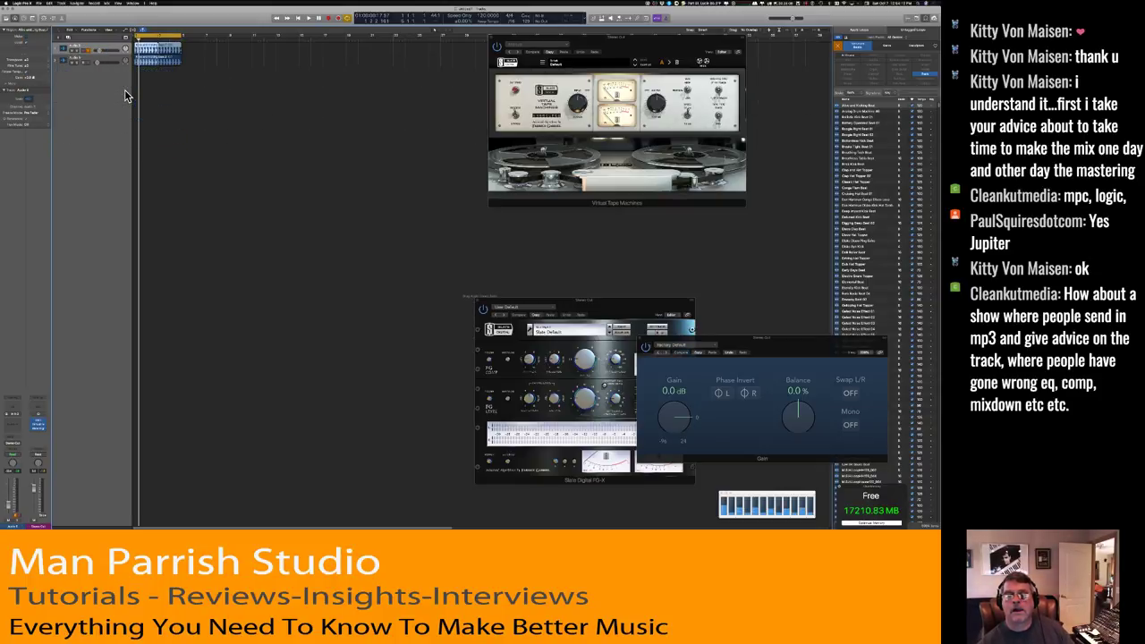
key(BackSpace)
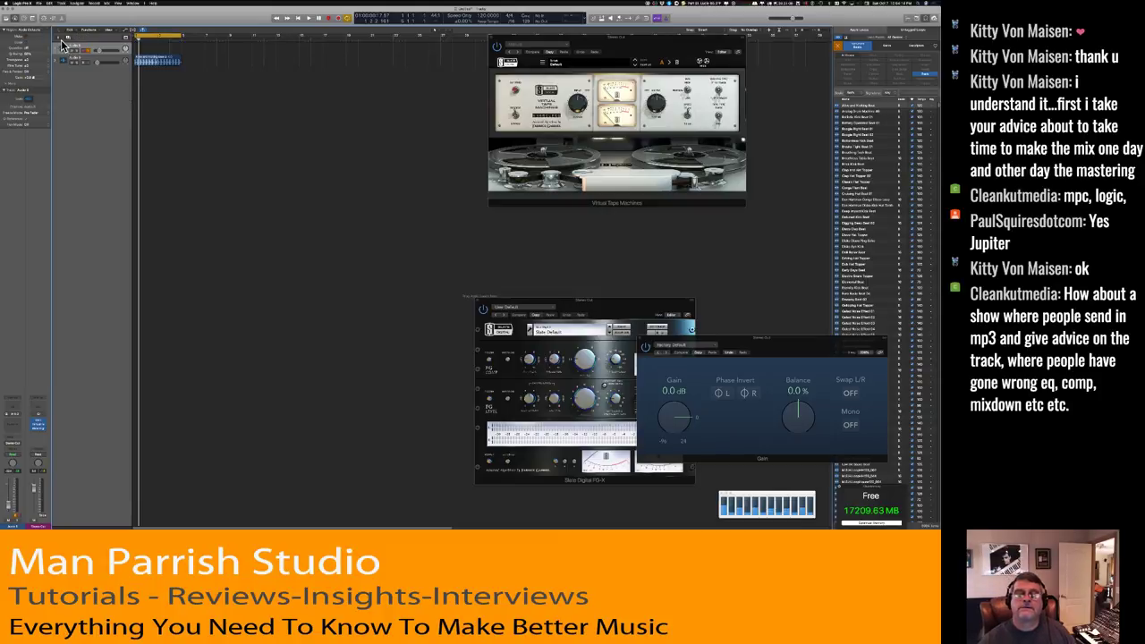
Create a new software instrument track, load the CMI V instrument on it, and close the instrument's window.
click(62, 48)
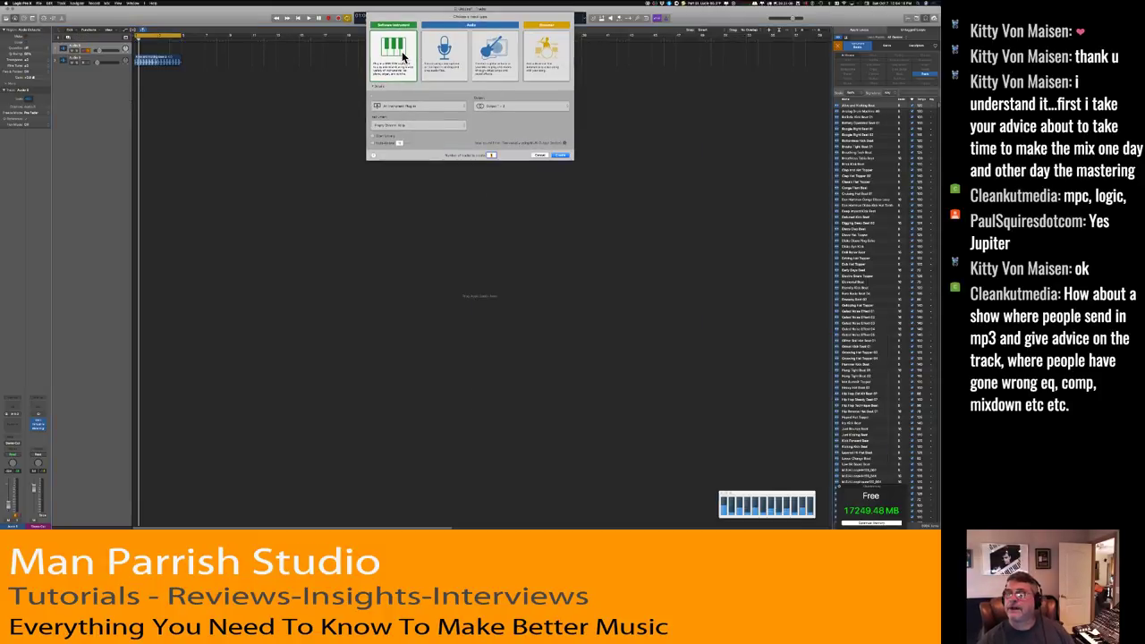
click(561, 156)
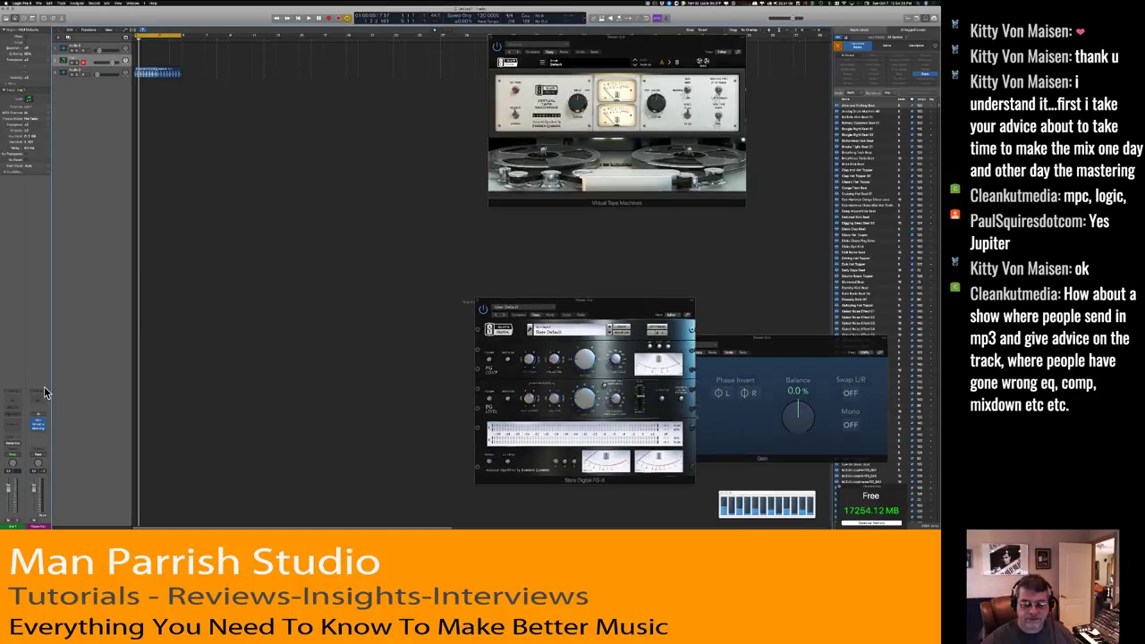
click(16, 416)
mouse_move(21, 503)
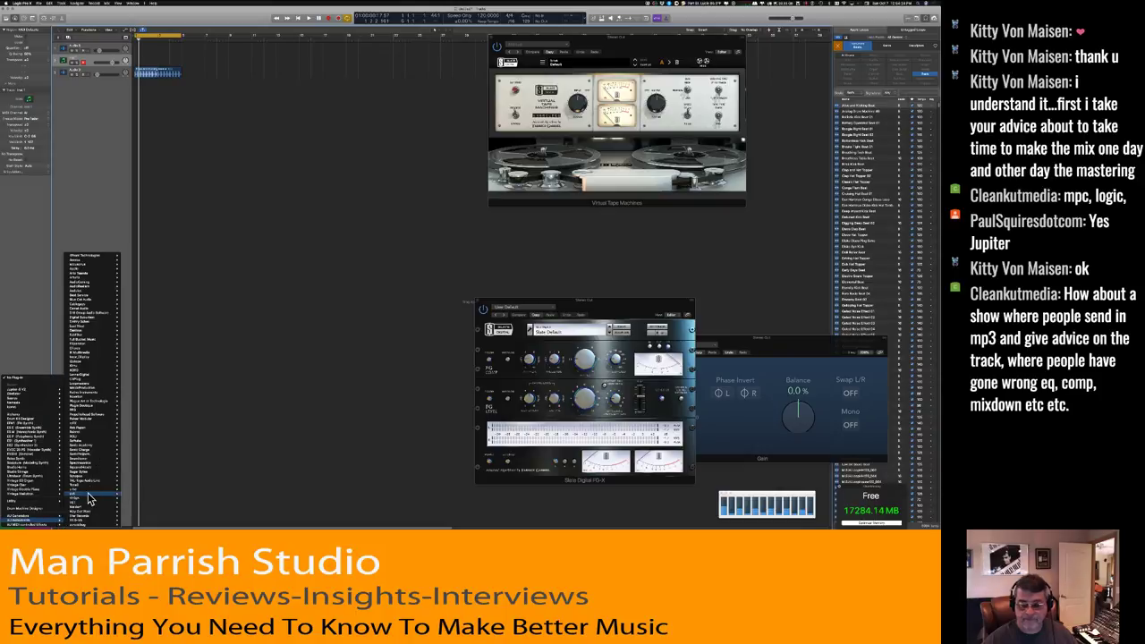
mouse_move(84, 281)
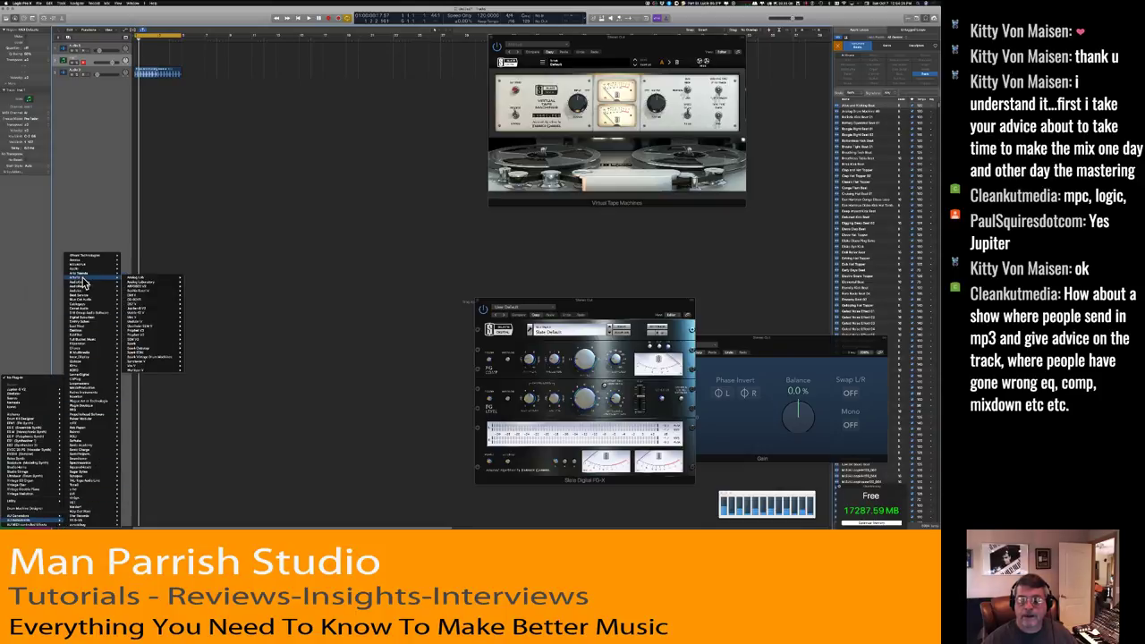
mouse_move(146, 283)
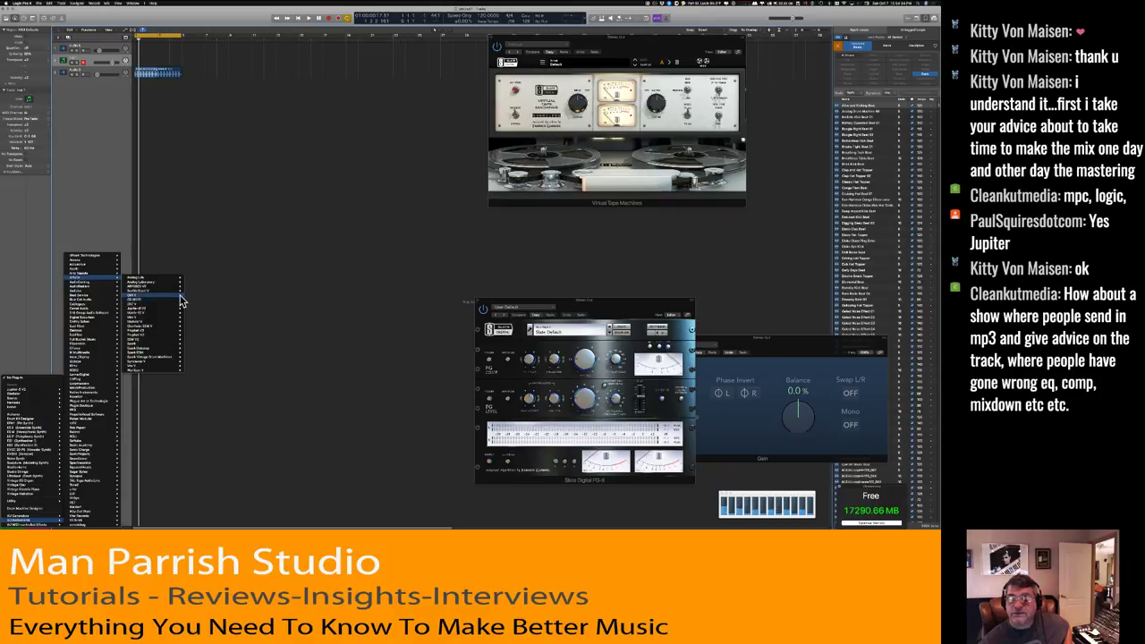
click(191, 300)
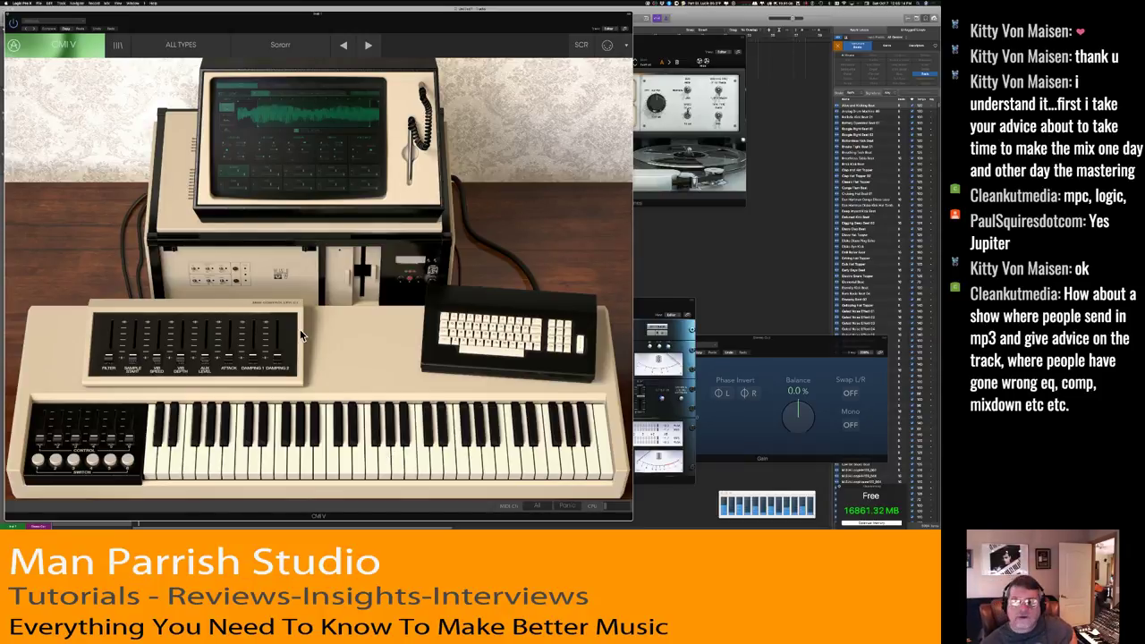
click(10, 18)
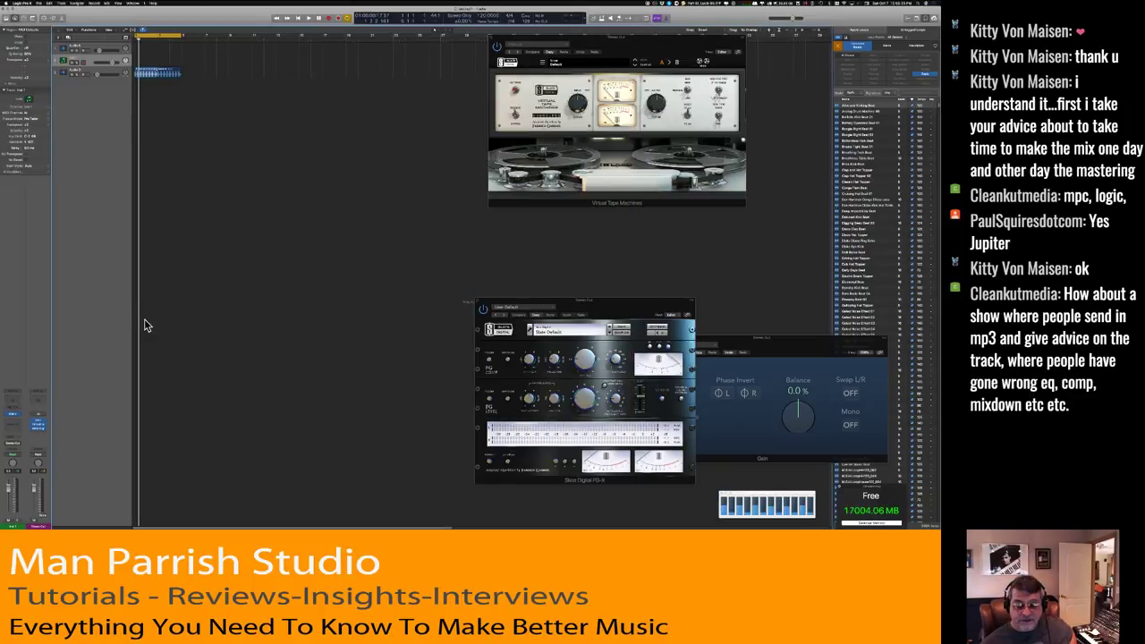
Remove the Gain, Virtual Tape Machines and Slate Digital FG-X plug-ins from the Stereo Out channel.
click(45, 426)
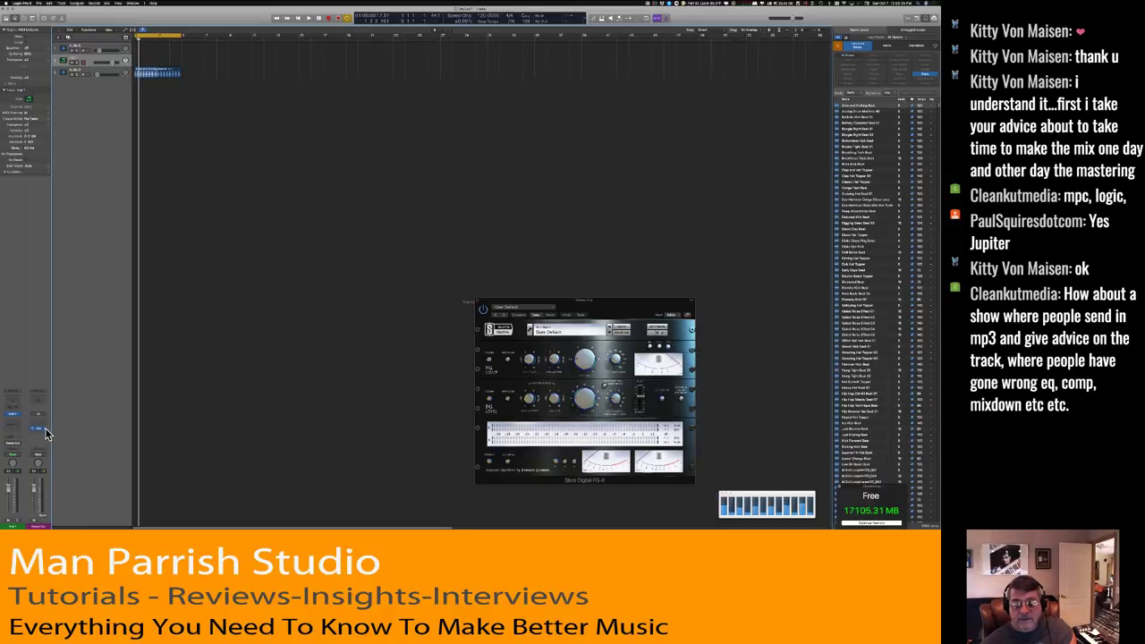
click(46, 422)
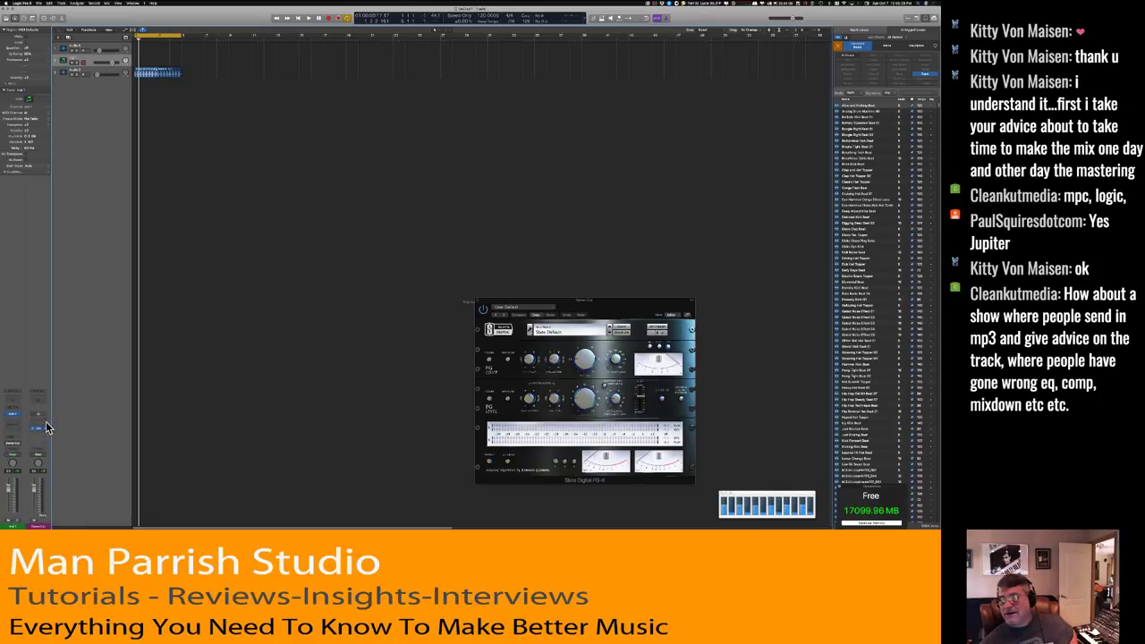
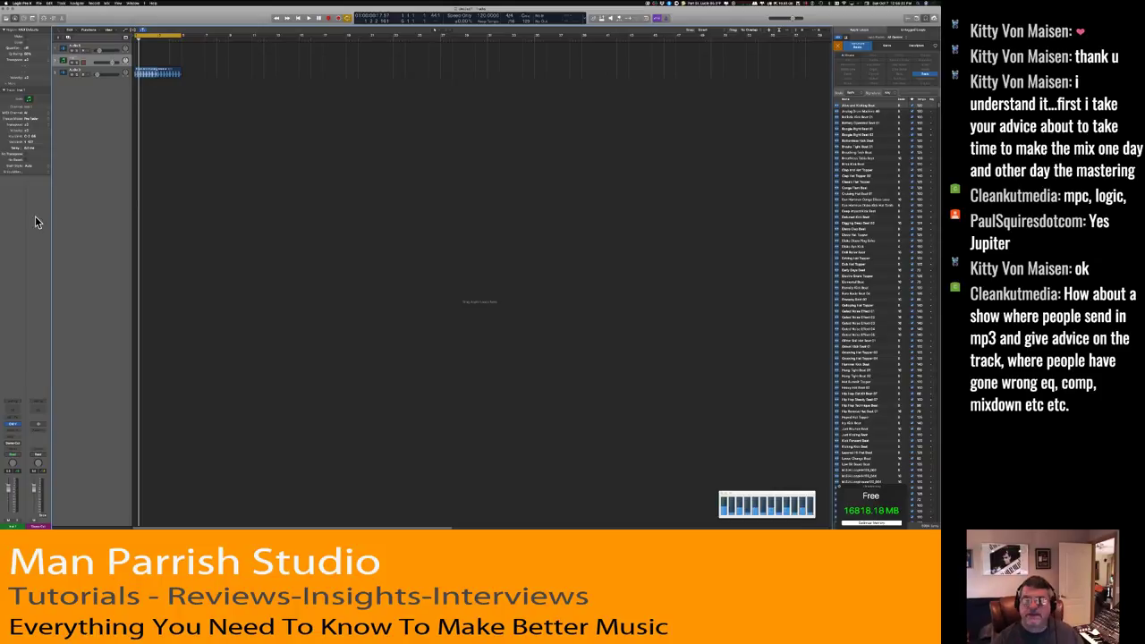
Select the remaining audio region and extend the end of the cycle range across the whole visible timeline.
right_click(141, 72)
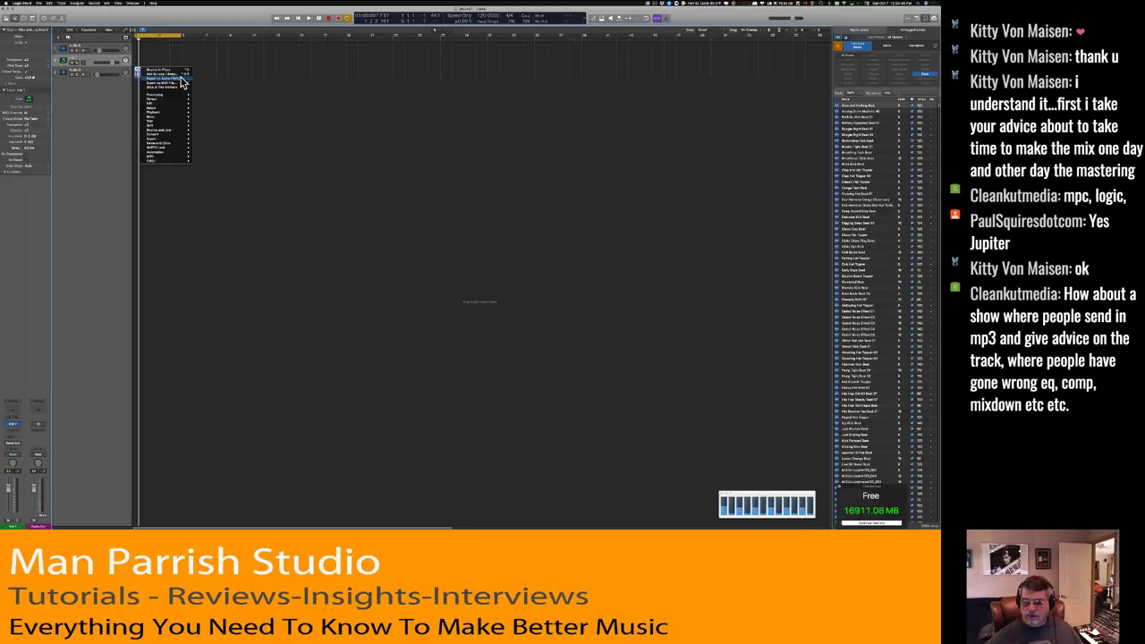
click(238, 158)
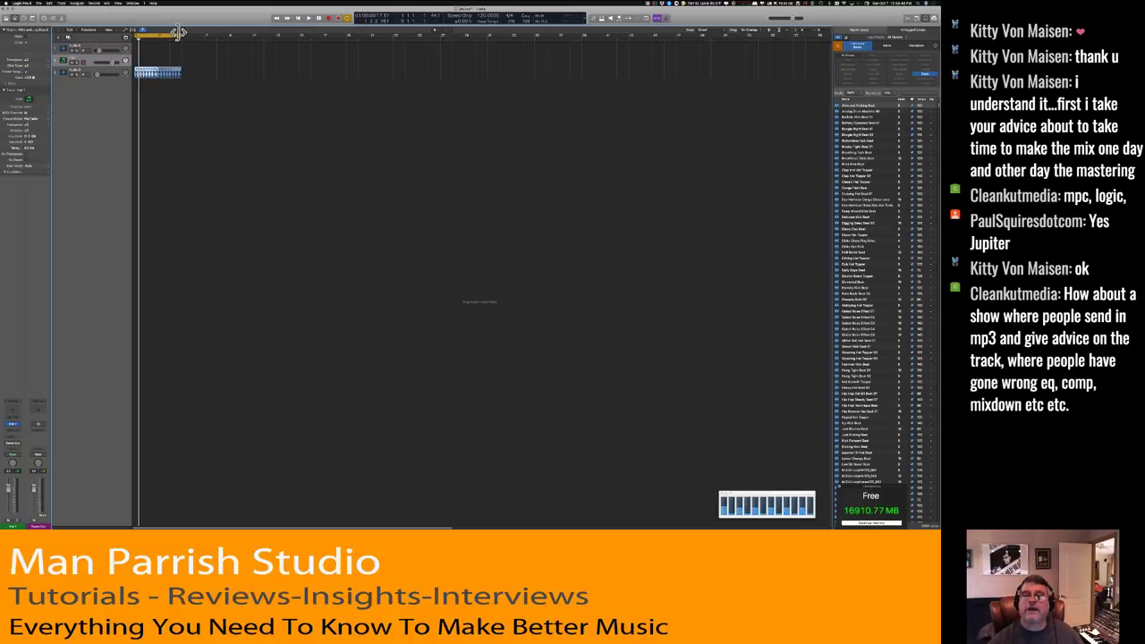
drag(179, 35, 810, 153)
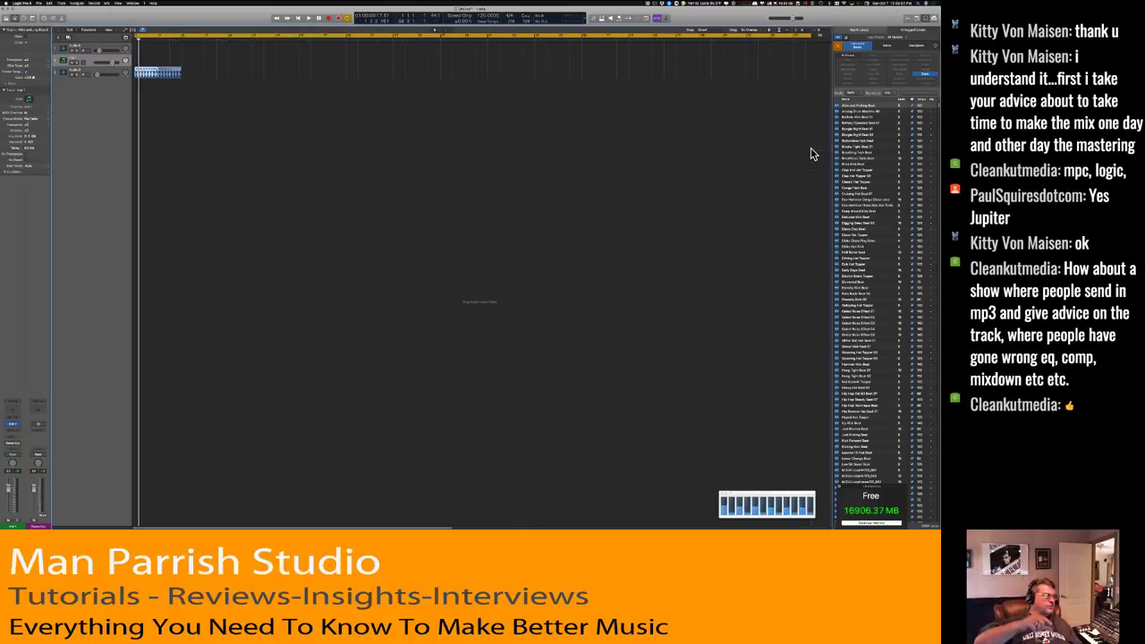